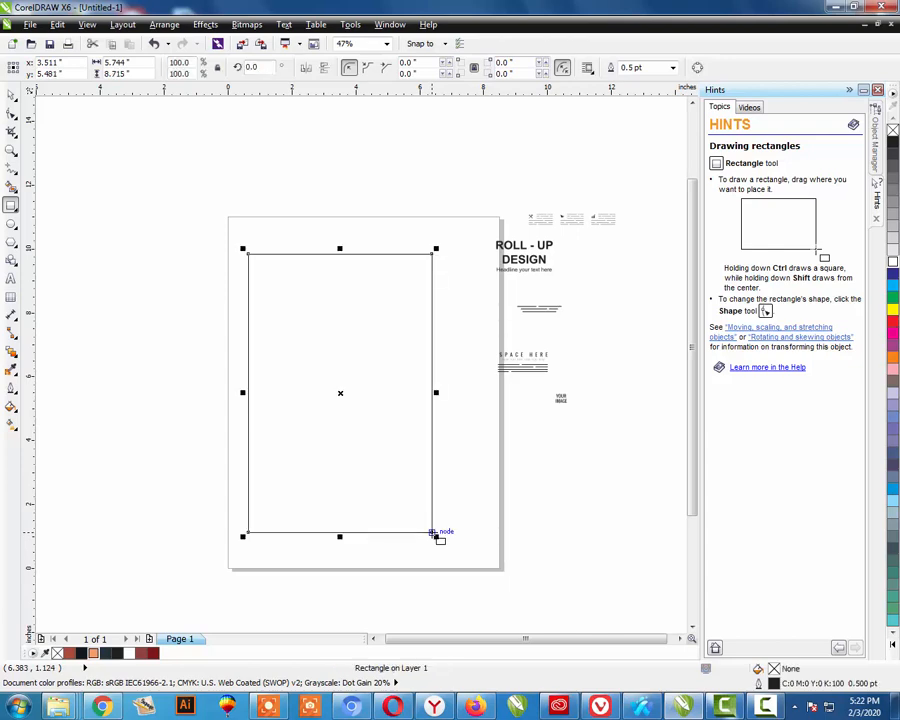
- Copy the rectangle as a band about 1.39 inches high along its bottom edge, and narrow both rectangles to about 5.17 inches
key("space")
left_click_drag(340, 249, 340, 483)
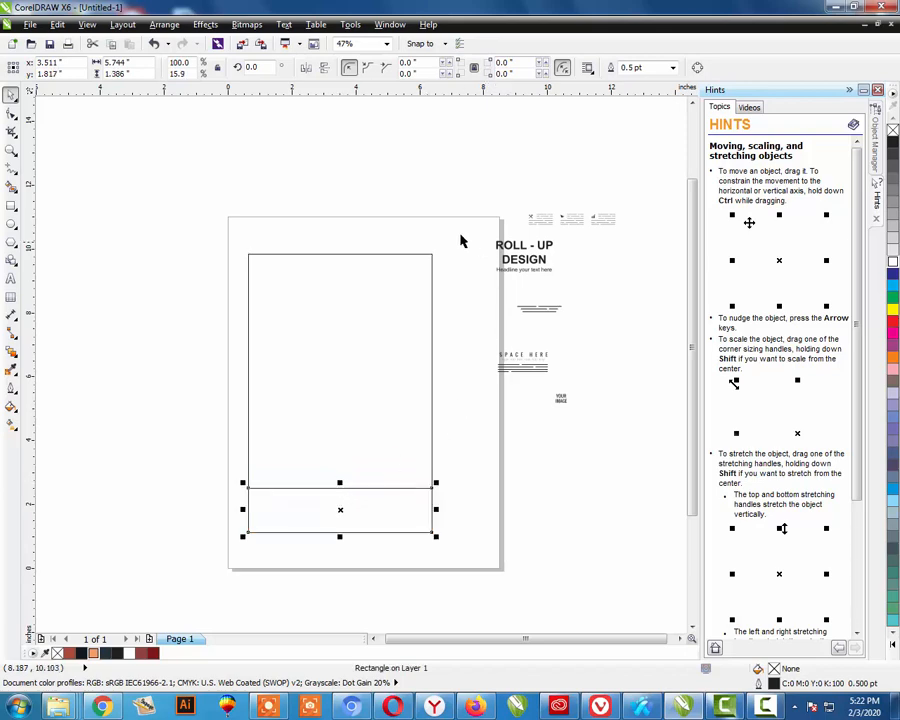
left_click_drag(468, 229, 244, 529)
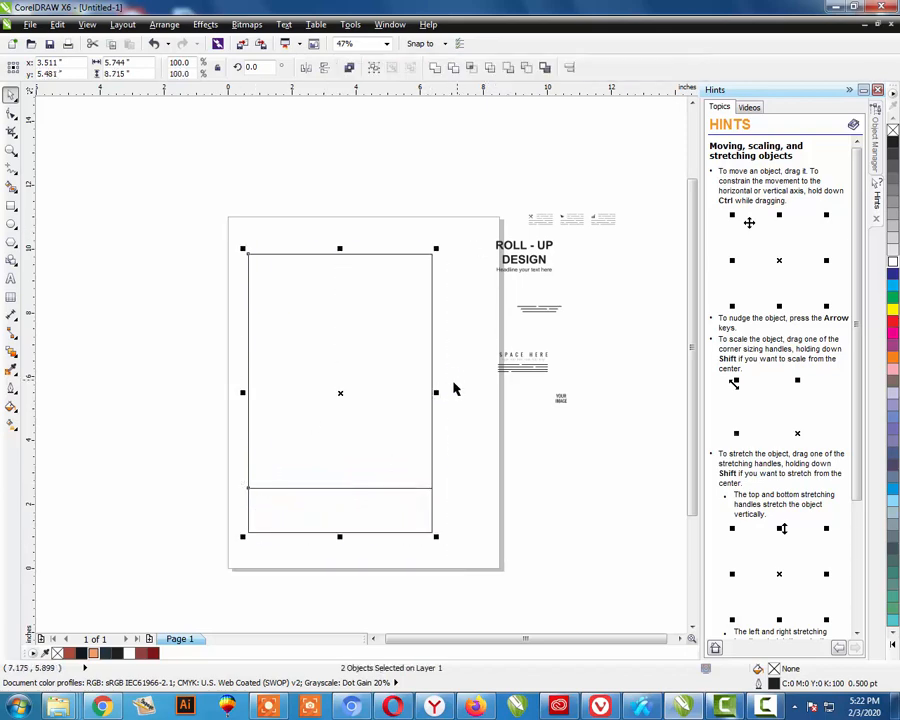
left_click_drag(438, 392, 419, 393)
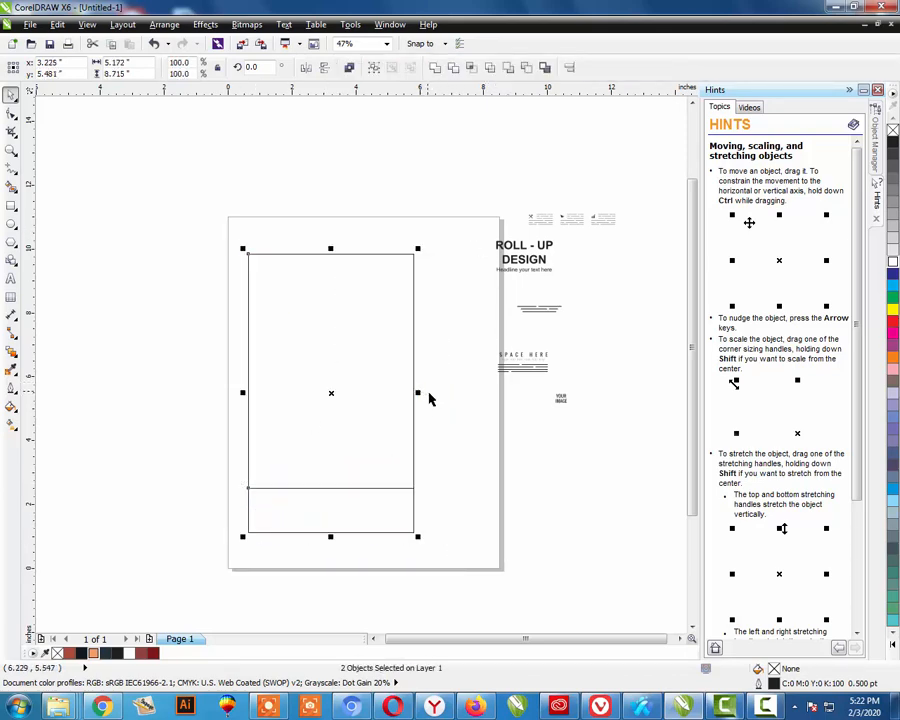
- Reduce the bottom band's height to about 0.99 inch and convert it to curves
left_click(433, 431)
left_click(334, 488)
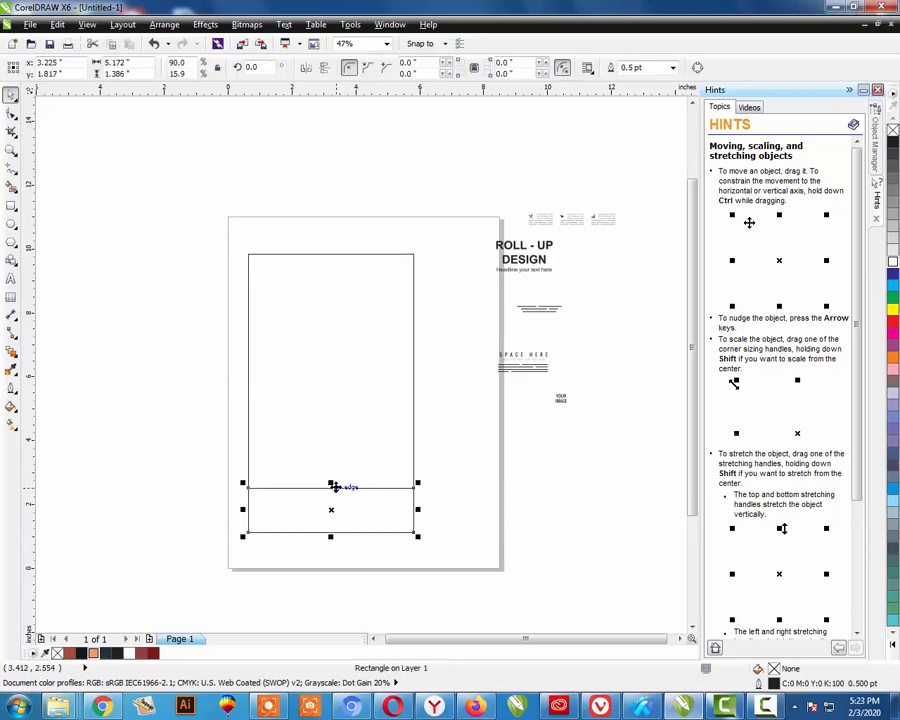
left_click_drag(331, 483, 332, 494)
key("ctrl+q")
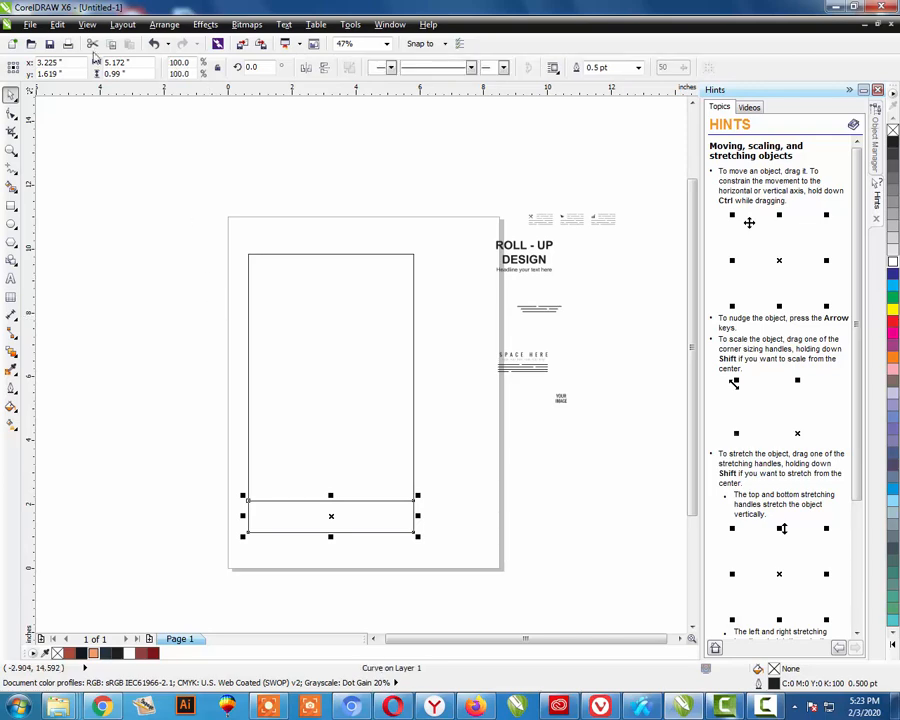
- Raise a new node midway along the band's top edge into a peak, and fill the shape red-brown with no outline
left_click(12, 113)
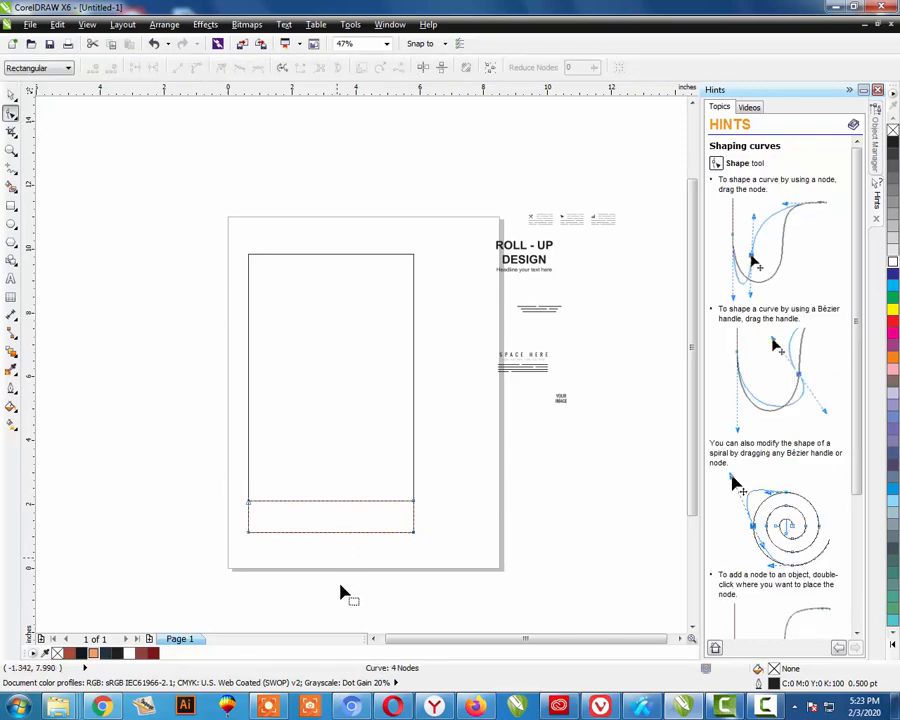
double_click(329, 502)
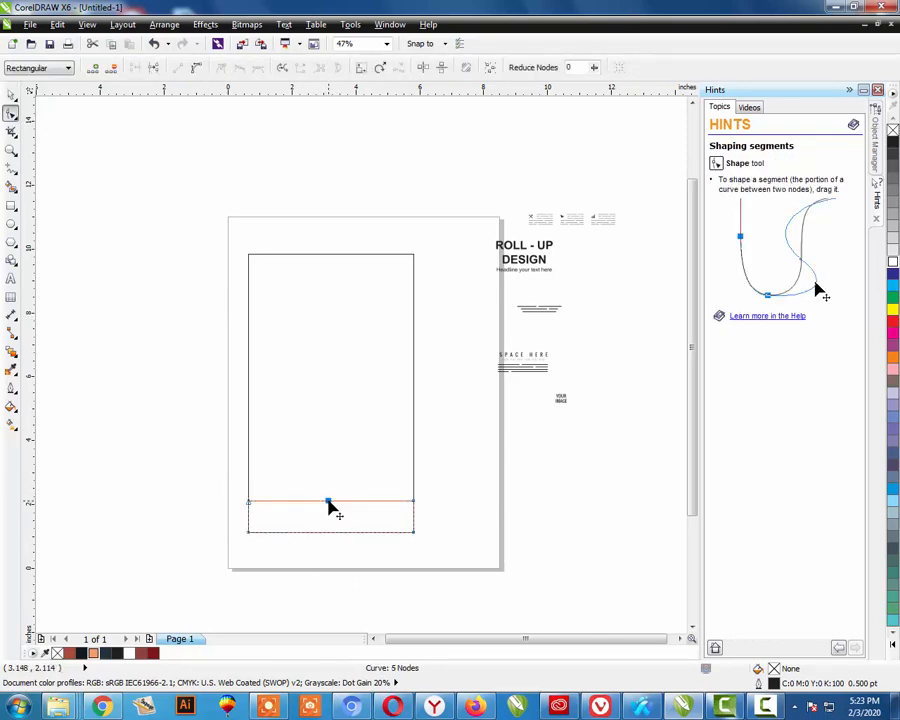
left_click_drag(329, 502, 328, 468)
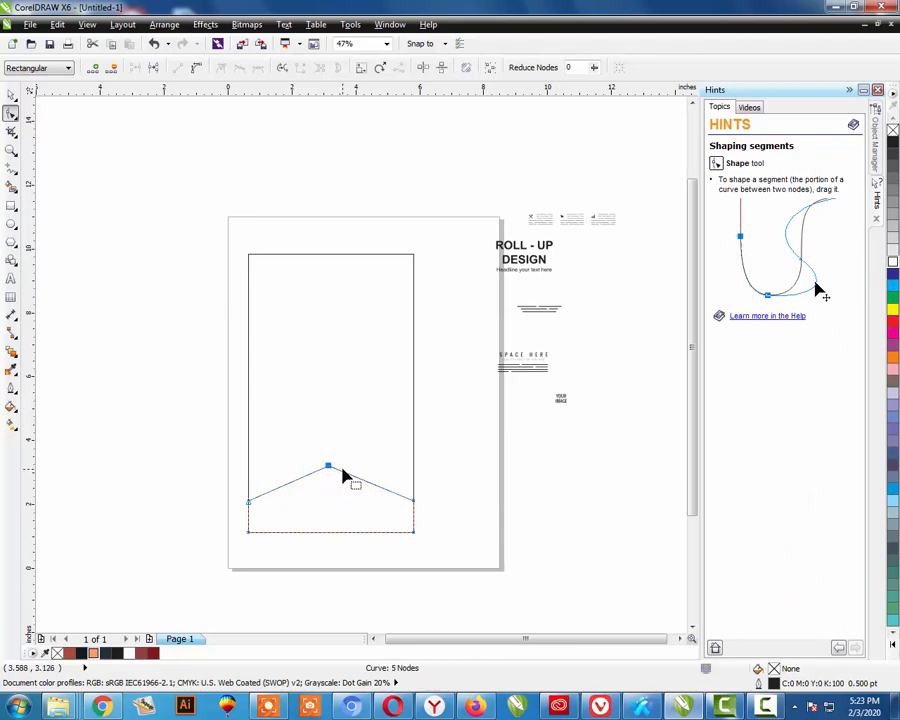
key("space")
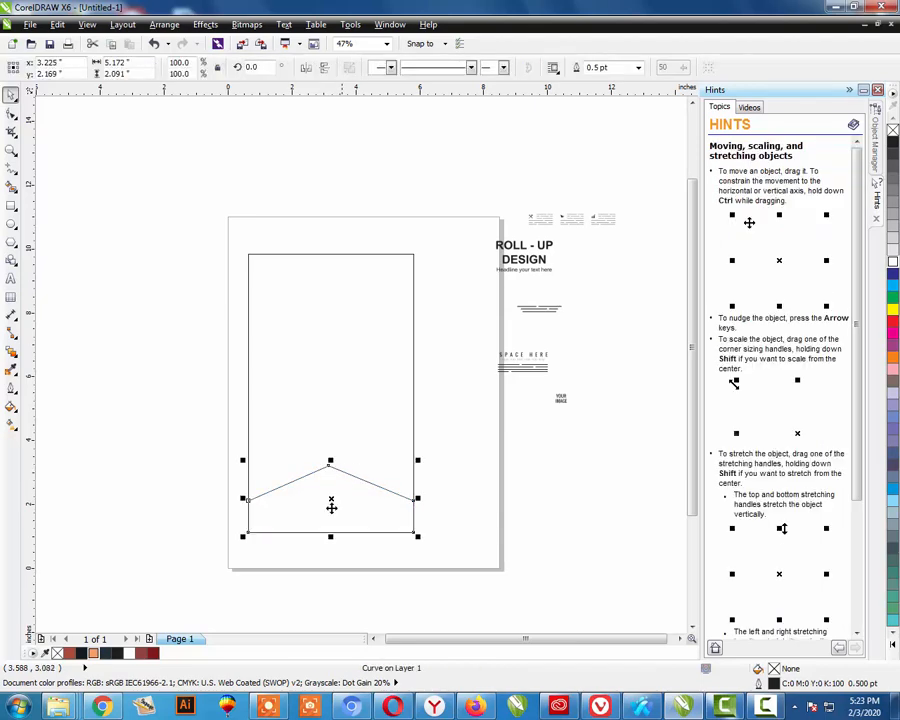
left_click(70, 655)
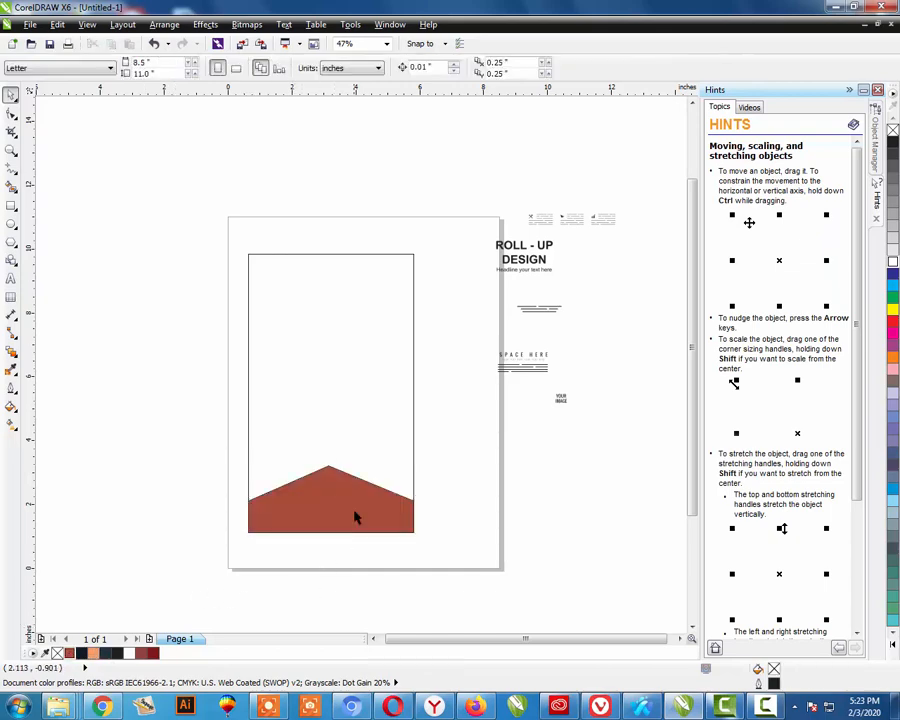
left_click(435, 485)
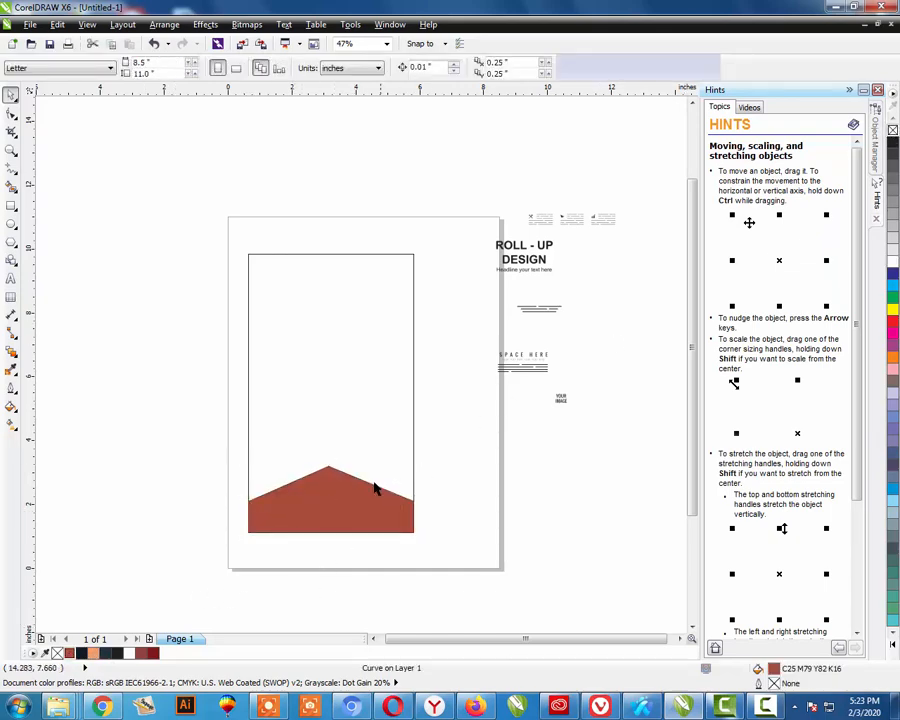
- Duplicate the peaked shape about 0.2 inch higher in dark navy, and bring the red-brown original to the front
left_click_drag(343, 512, 342, 493)
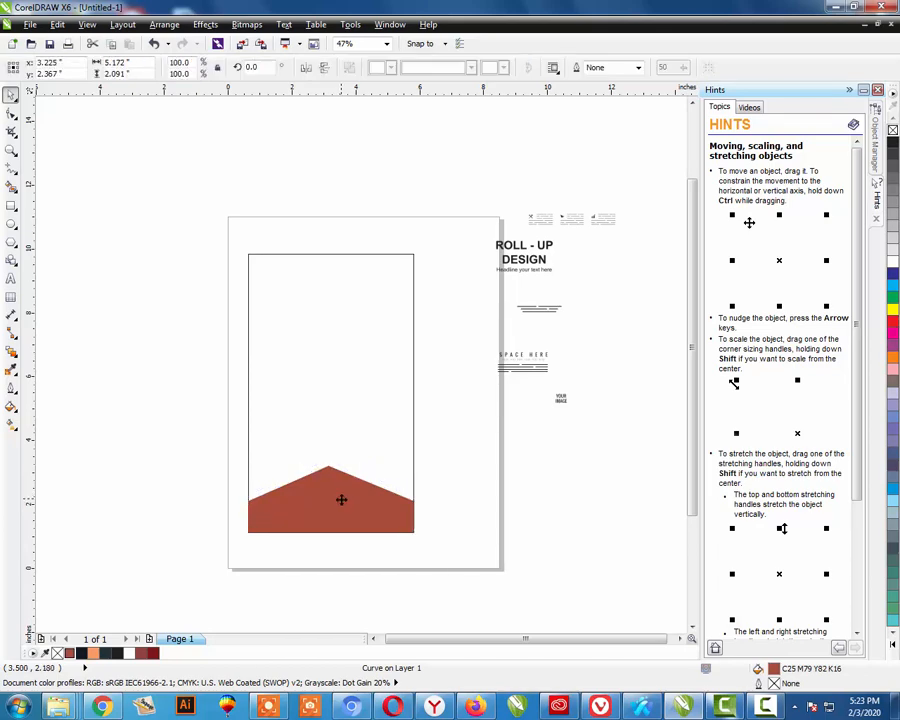
left_click(82, 653)
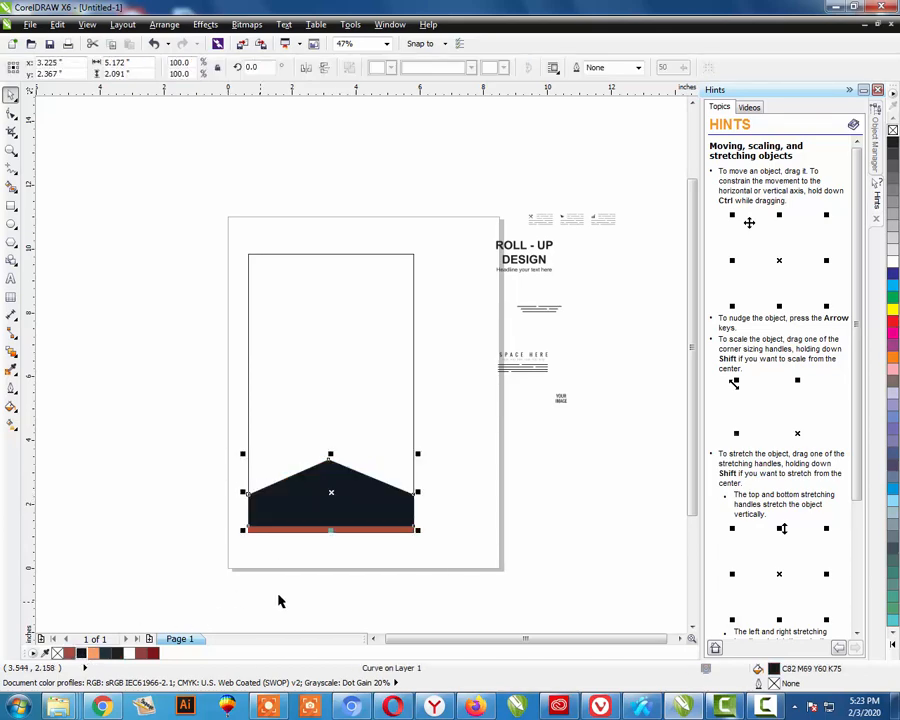
left_click(298, 538)
left_click(298, 530)
key("shift+Page_Up")
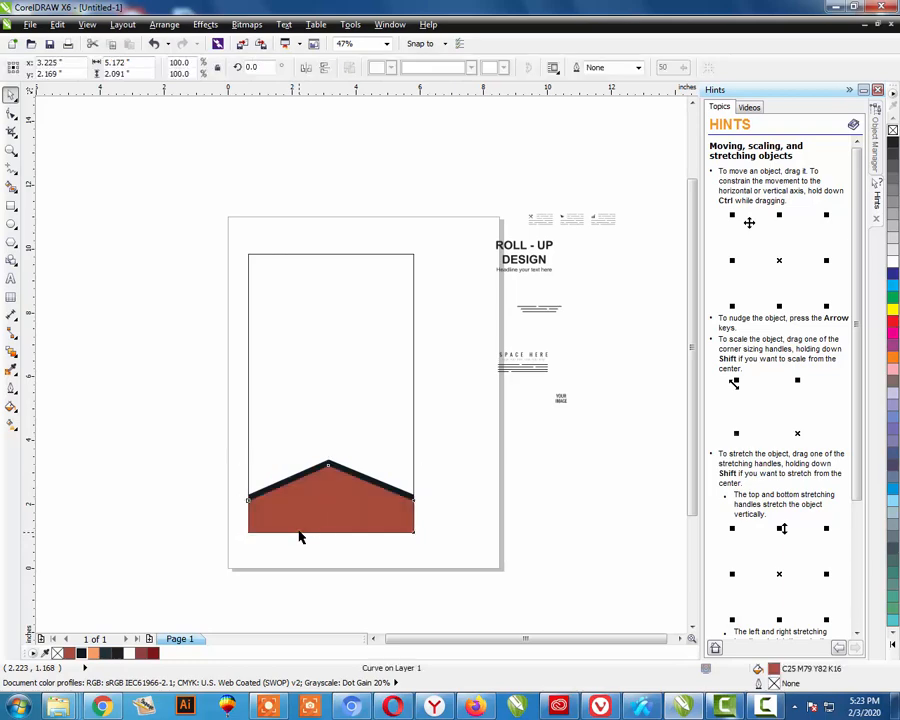
- Nudge the dark navy copy down 0.12 inch, leaving a thinner strip above the red-brown shape
left_click(443, 480)
key("z")
left_click_drag(372, 605, 245, 415)
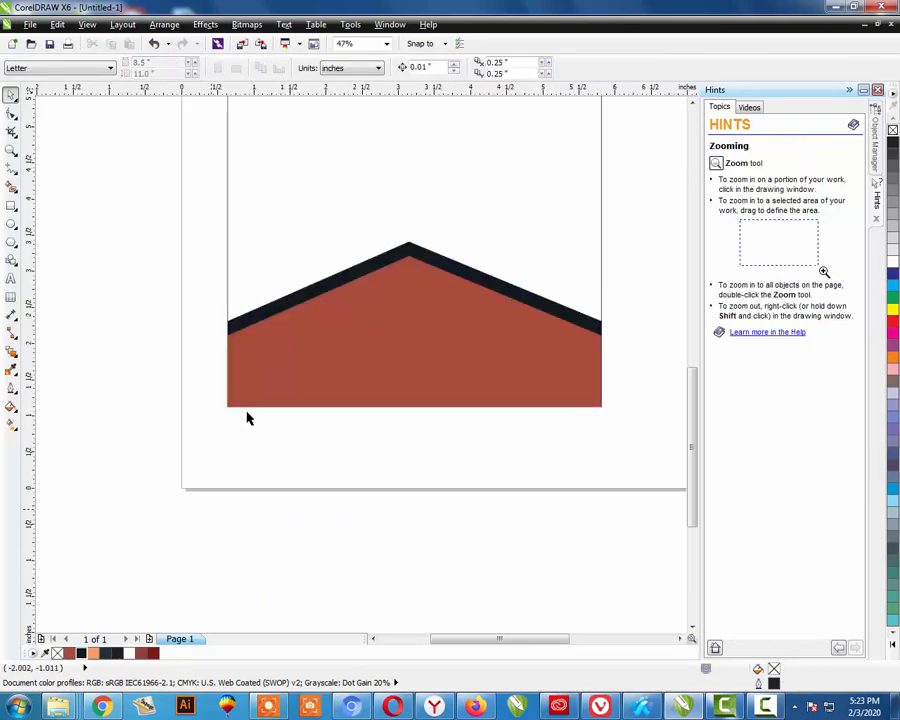
key("space")
left_click(419, 247)
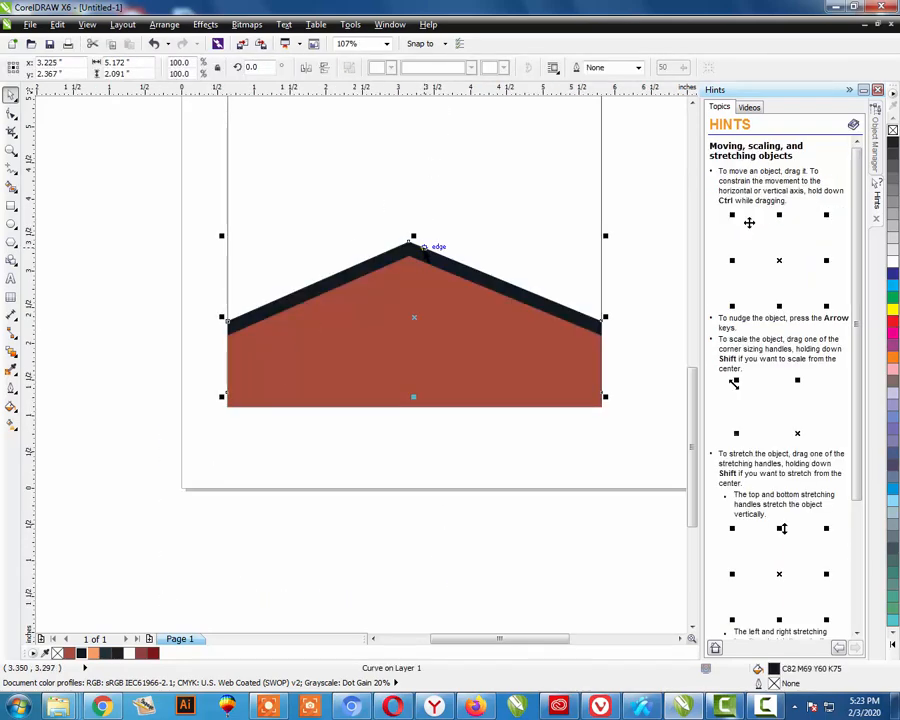
key("Down")
key("Down")
key("Down")
key("Down")
key("Down")
key("Down")
key("Down")
key("Down")
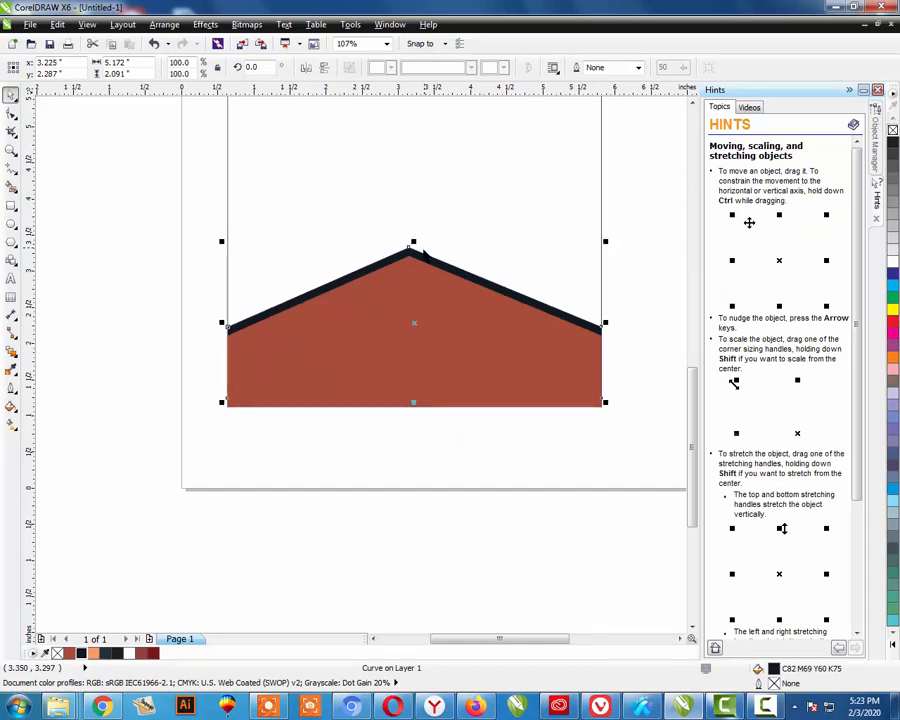
key("Down")
key("Down")
key("Down")
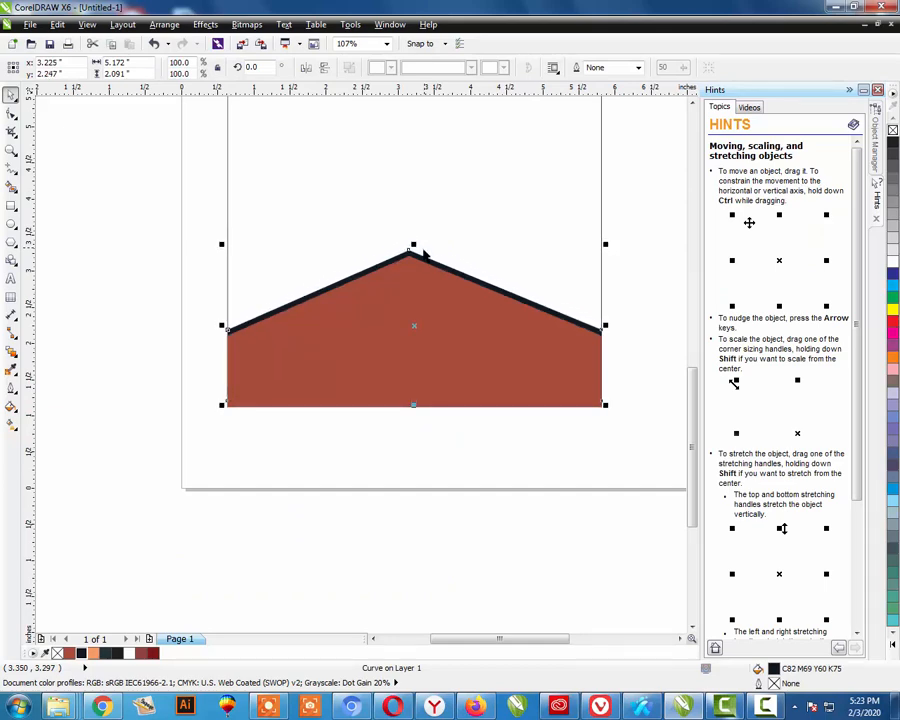
key("Escape")
- Fill the large background rectangle with dark teal
scroll(409, 348, "down", 2)
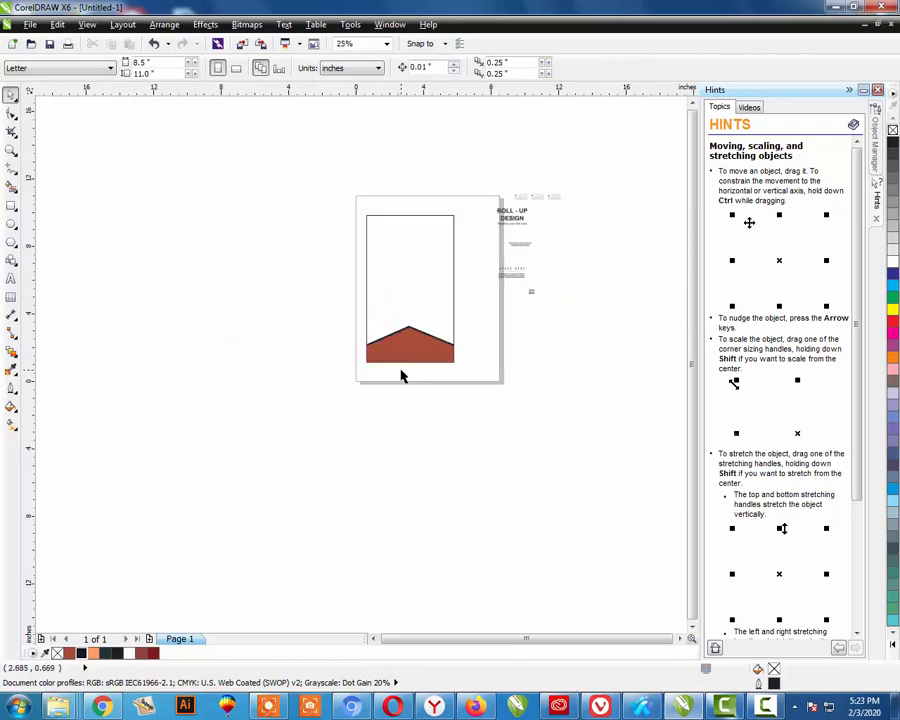
key("F2")
left_click_drag(295, 153, 574, 432)
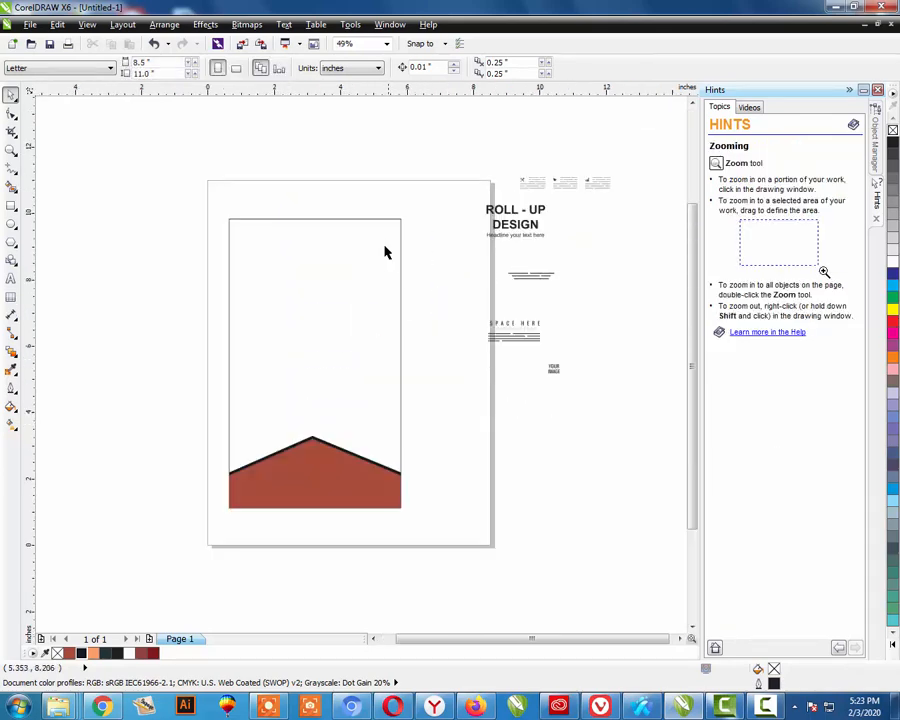
left_click(297, 335)
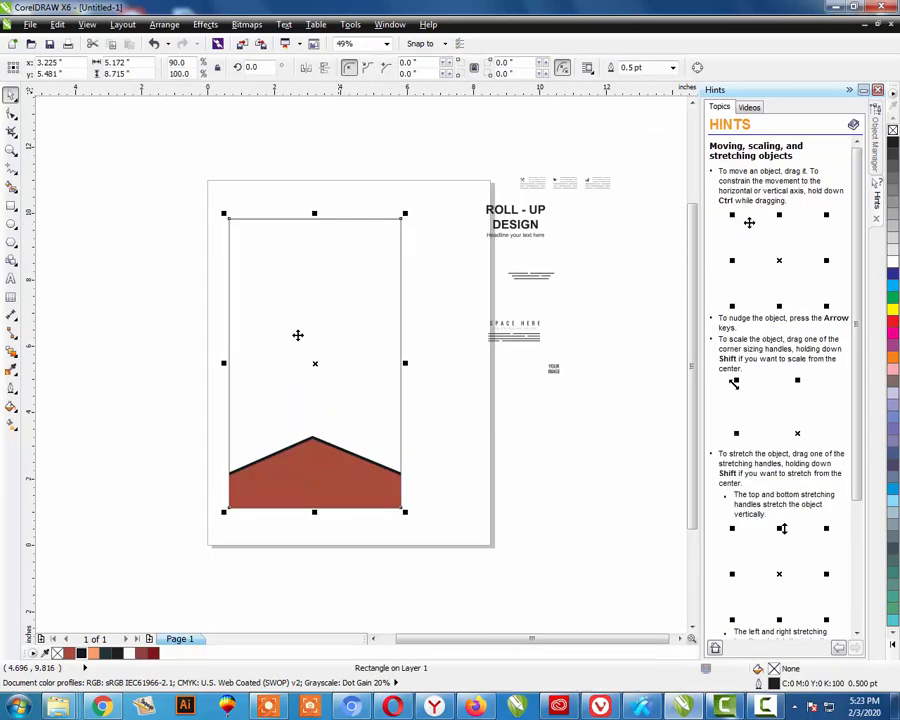
left_click(107, 657)
key("Escape")
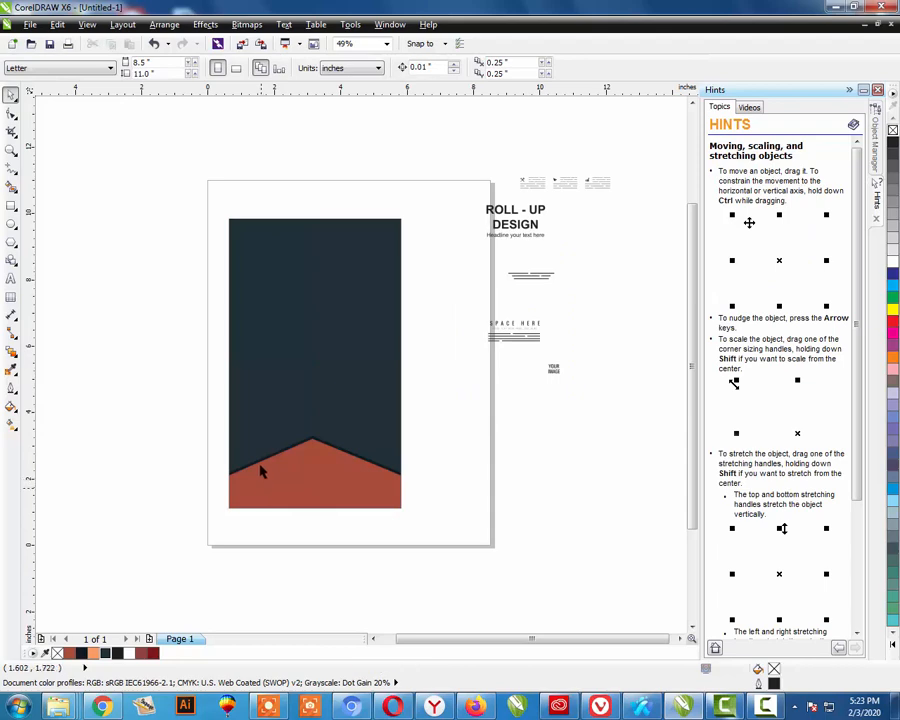
- Create a white copy of the background rectangle at its left edge, sized about 1.45 by 4.34 inches
left_click(243, 307)
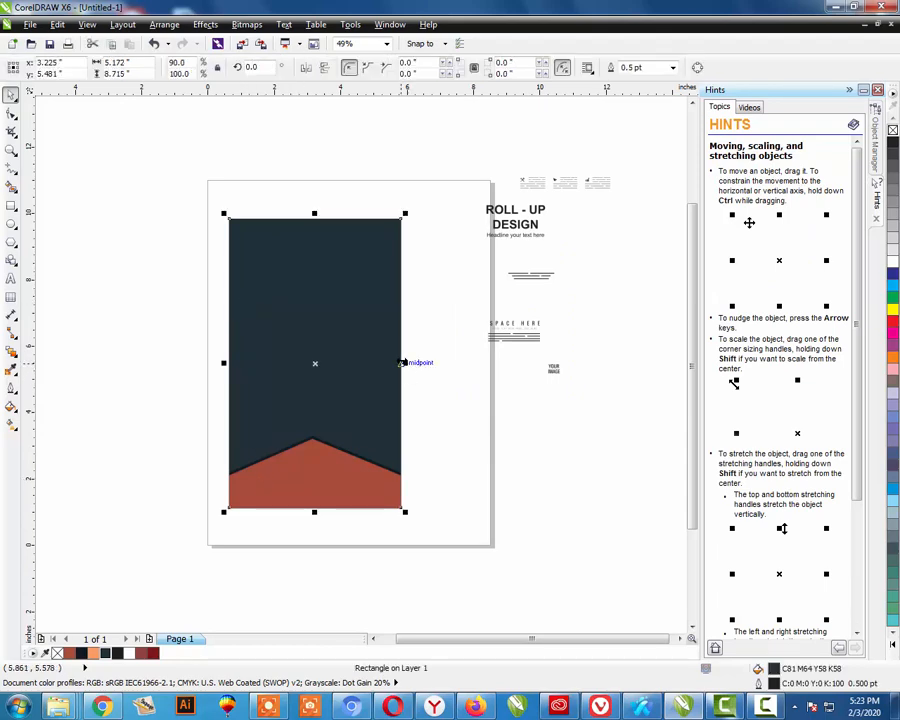
left_click_drag(402, 362, 279, 356)
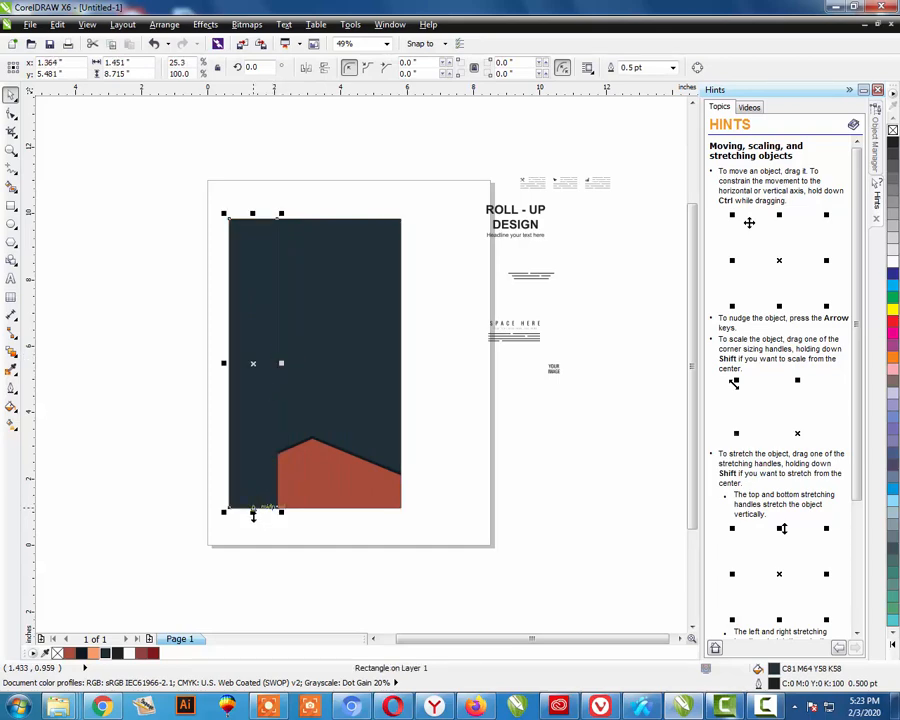
left_click_drag(252, 512, 248, 398)
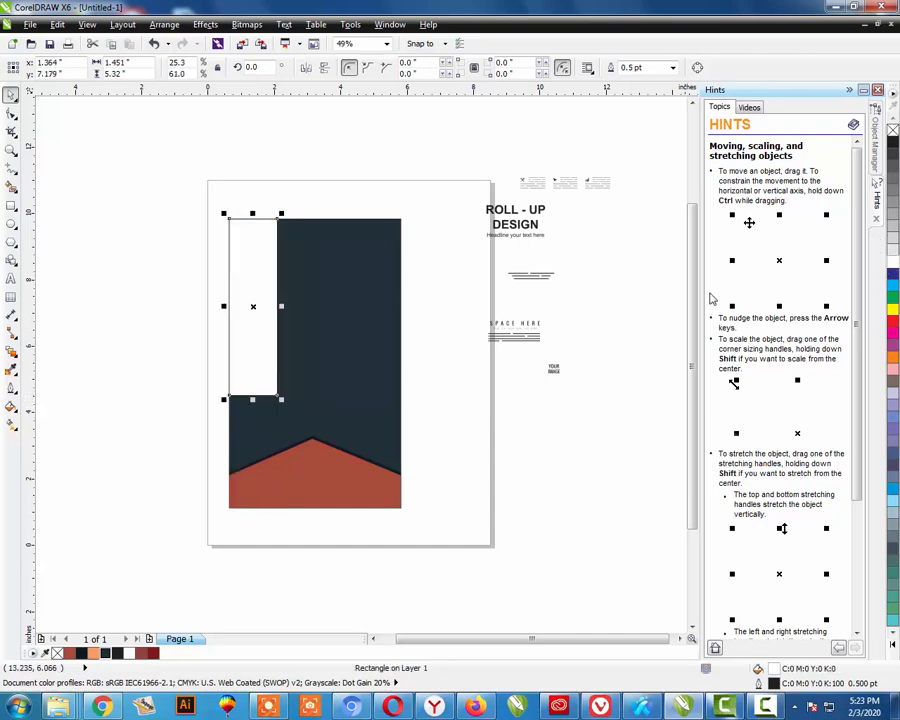
left_click_drag(253, 213, 253, 247)
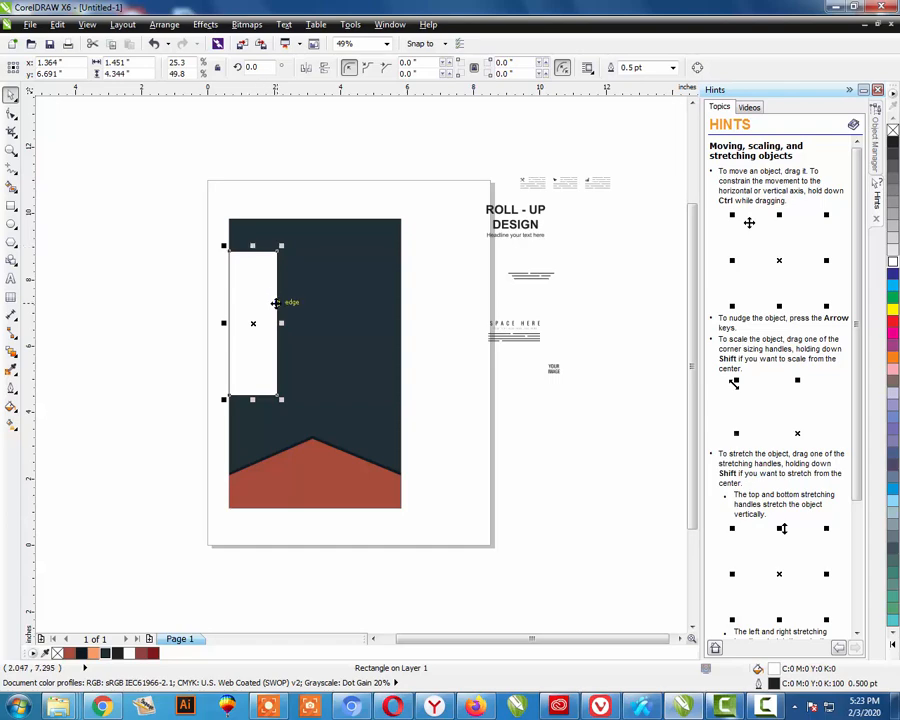
- Convert the white rectangle to curves and shape it into a right-pointing triangle using a new node on its right edge
key("ctrl+q")
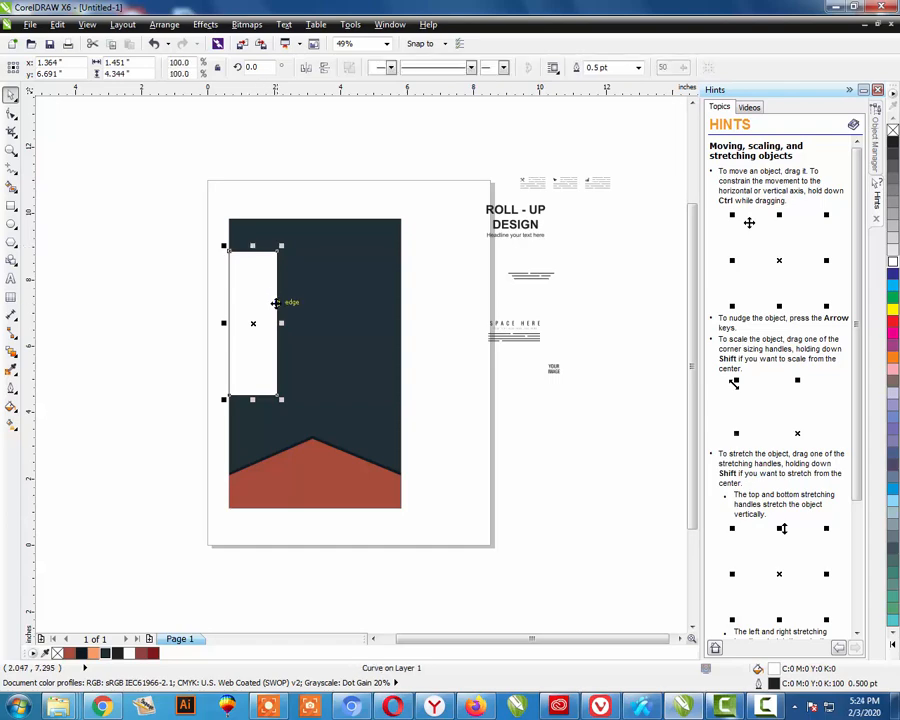
left_click(11, 113)
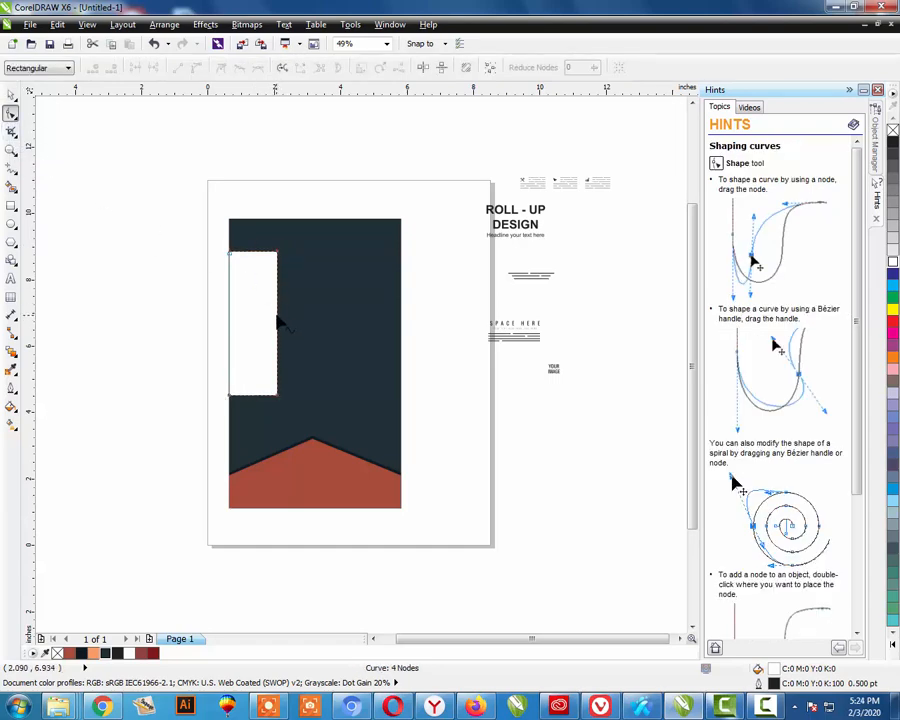
double_click(278, 318)
left_click_drag(278, 318, 324, 322)
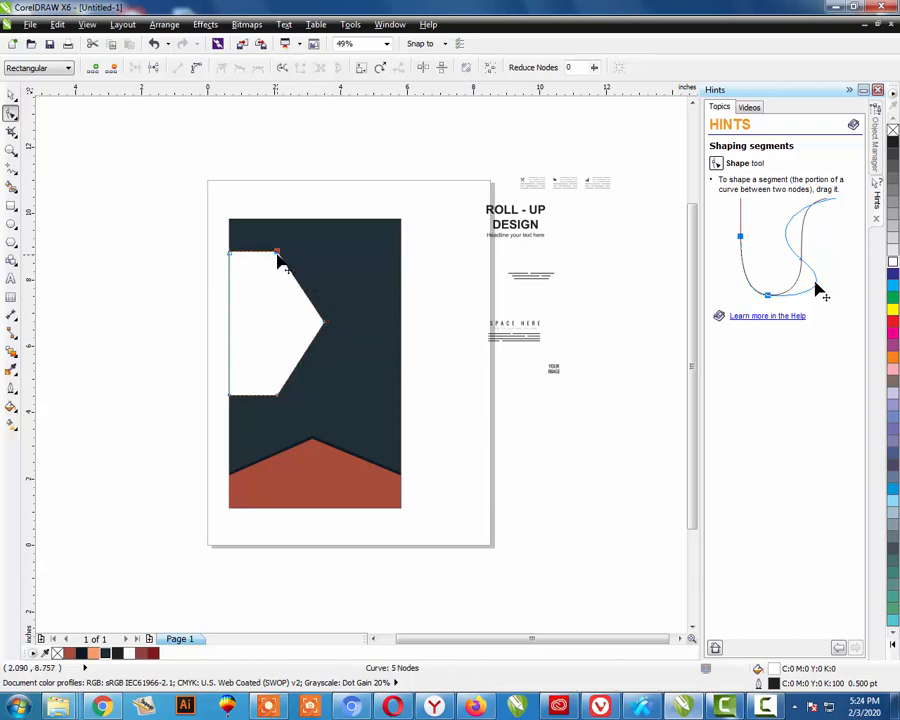
double_click(278, 253)
double_click(279, 394)
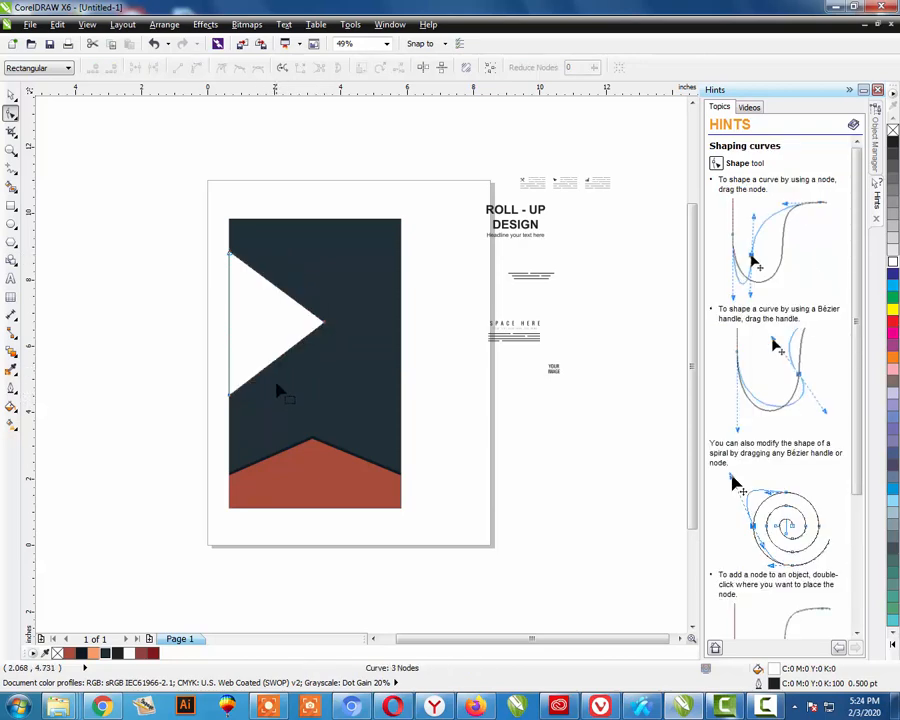
- Move the triangle's nodes to make it taller and narrower, about 1.71 by 5 inches
left_click_drag(232, 398, 233, 405)
left_click_drag(229, 252, 229, 240)
left_click_drag(321, 323, 287, 323)
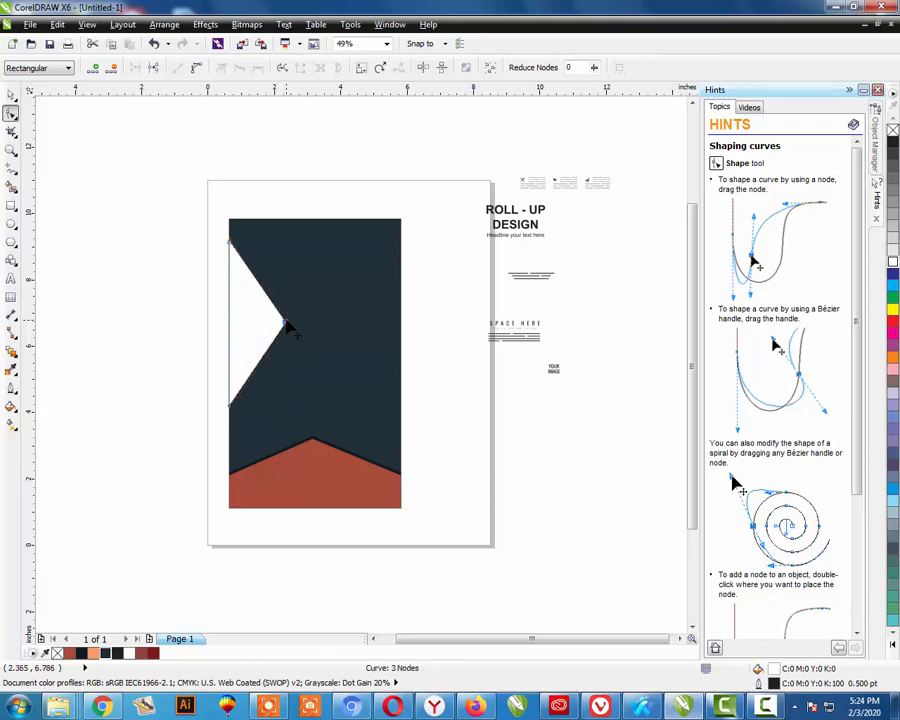
key("space")
- Create a copy of the white triangle scaled from its centre to about 70 percent
key("z")
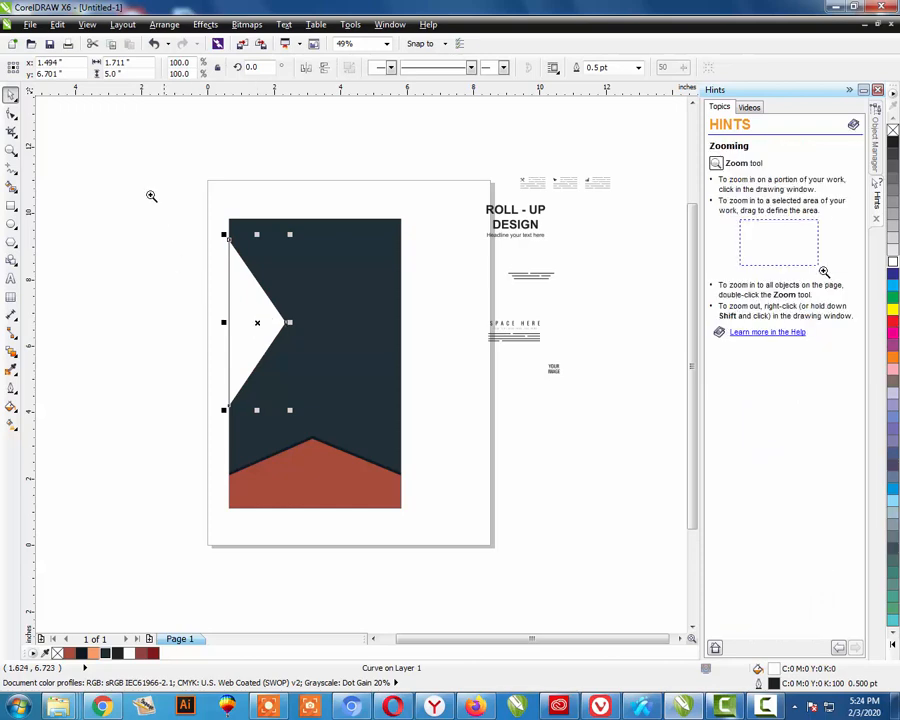
left_click_drag(150, 190, 429, 471)
key("Escape")
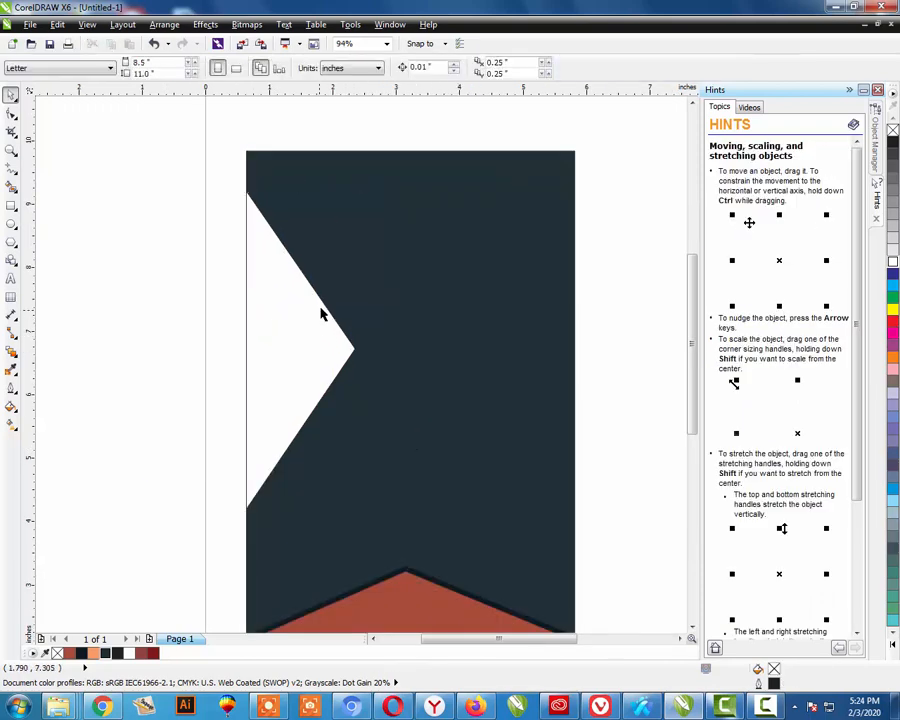
left_click(323, 305)
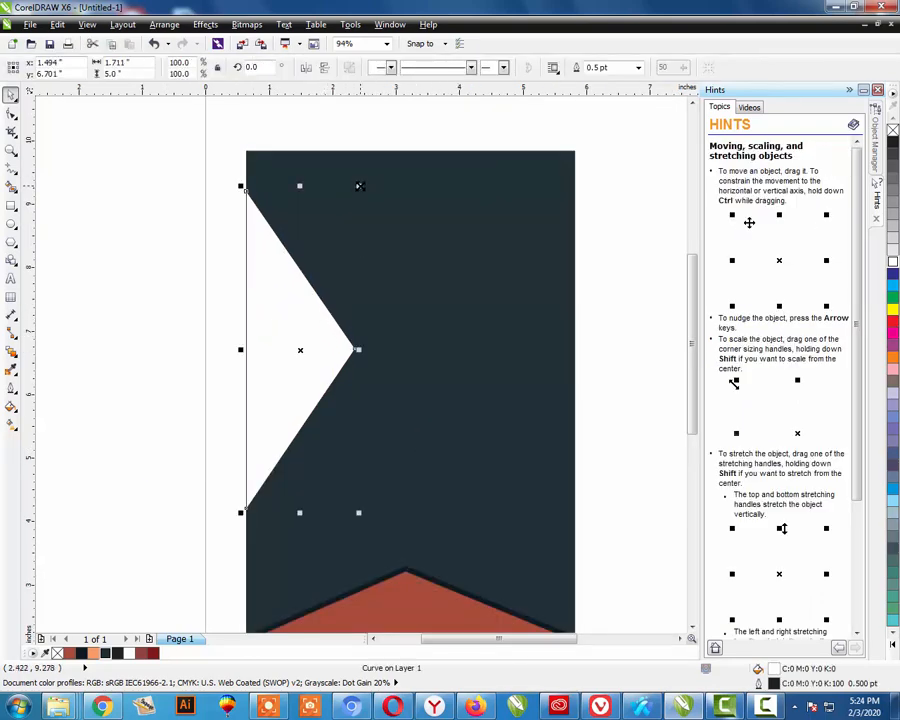
left_click_drag(359, 186, 344, 215)
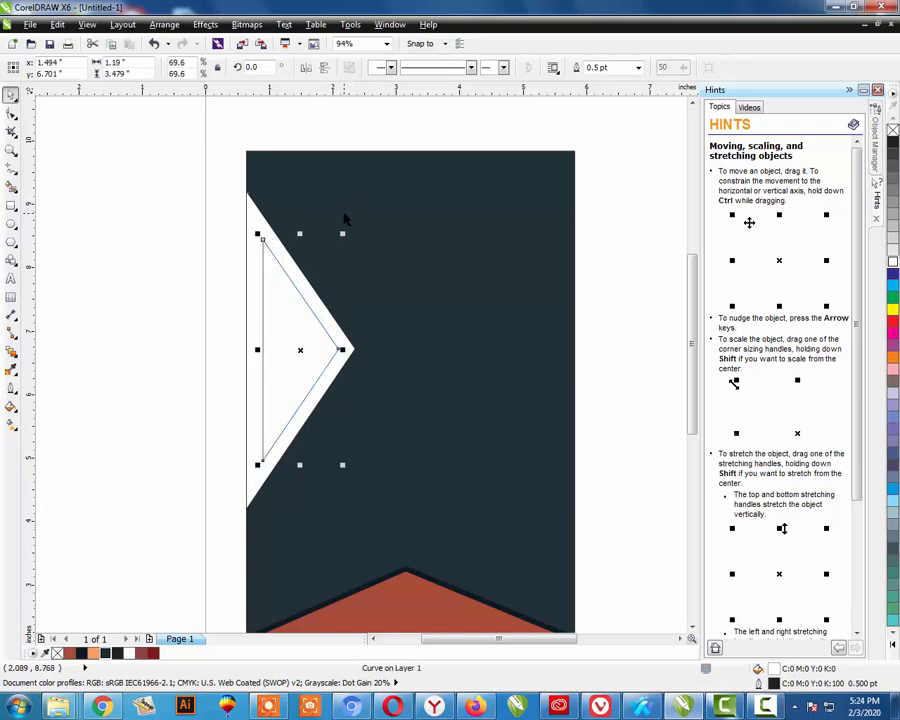
- Align the smaller white triangle with the left edge of the large white triangle
left_click(307, 281, "shift")
key("l")
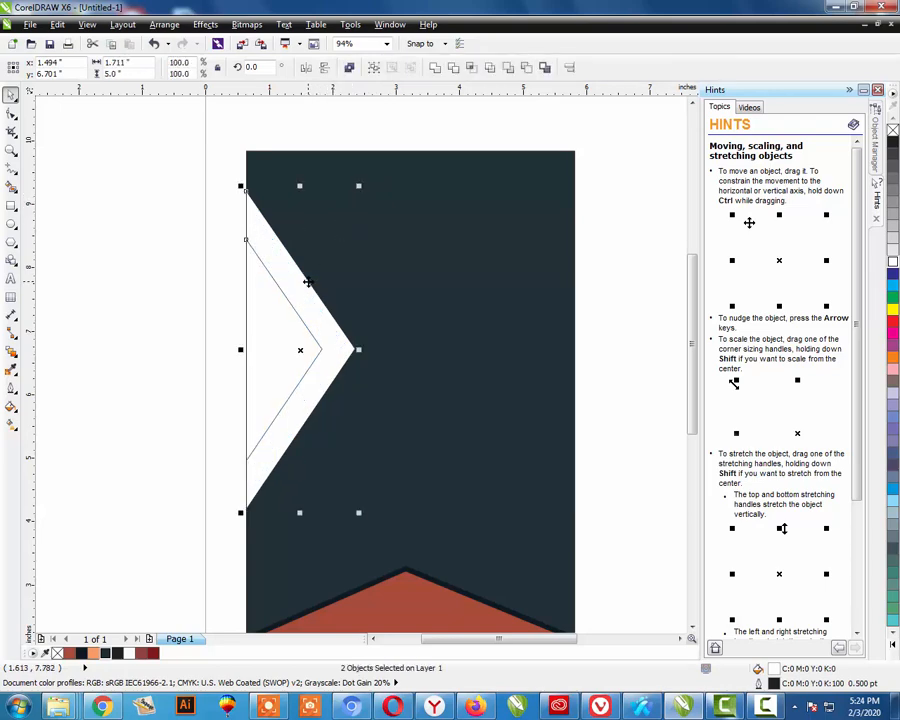
key("Escape")
key("shift+F4")
key("z")
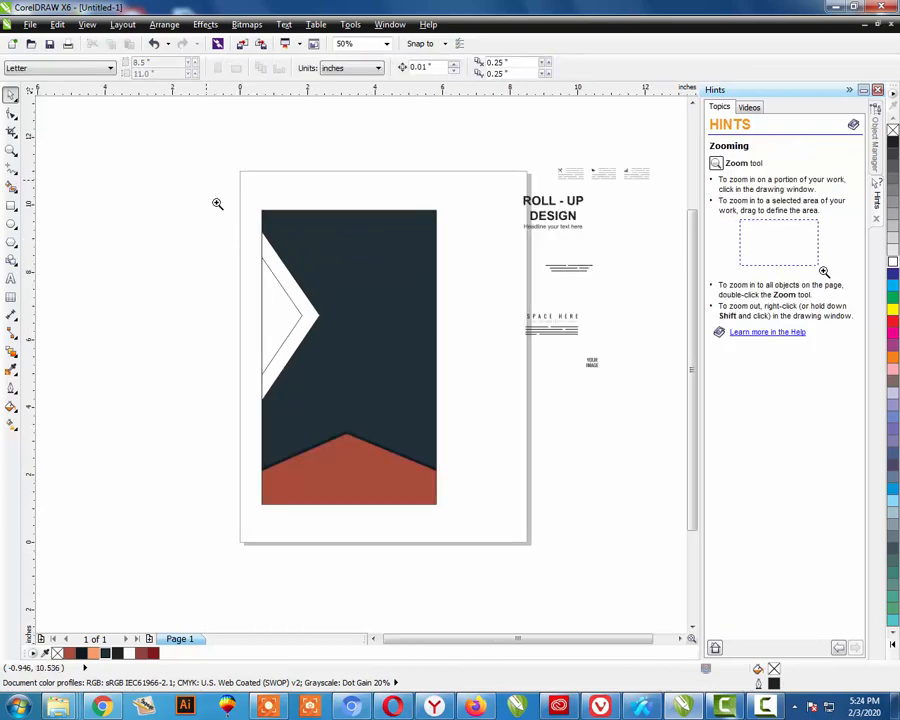
left_click_drag(206, 180, 482, 535)
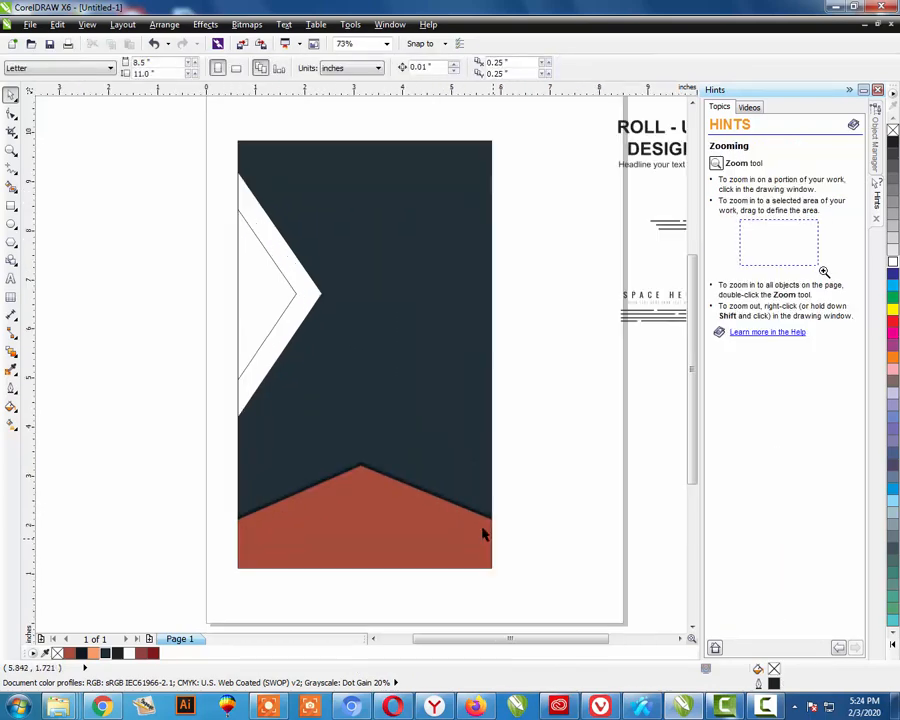
- Fill the inner triangle with the red-brown C25 M79 Y82 K16 and the outer triangle with the light orange C0 M45 Y64 K0
left_click(286, 287)
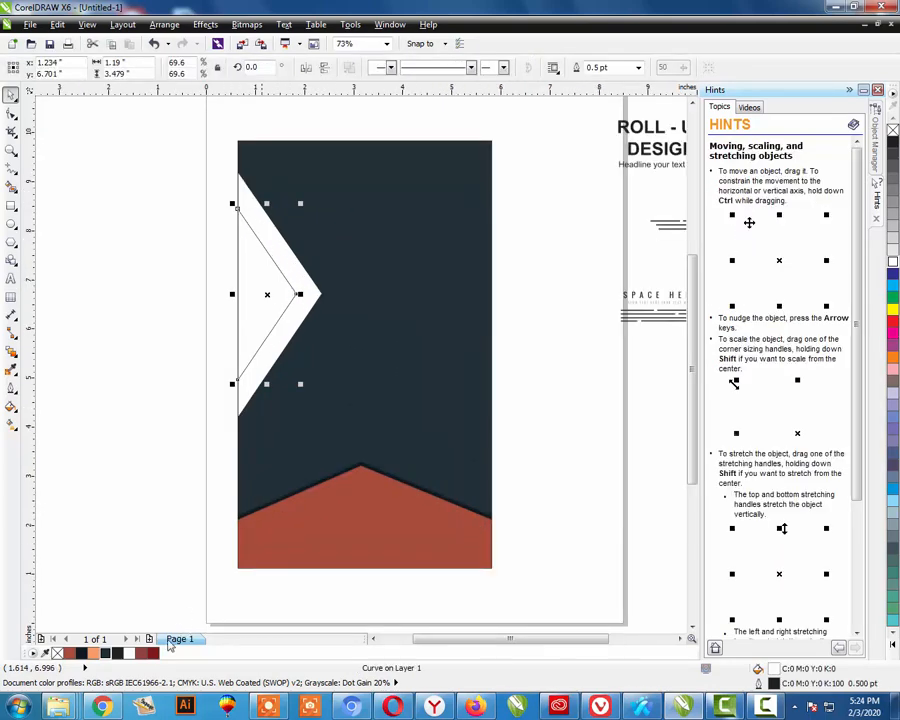
left_click(66, 653)
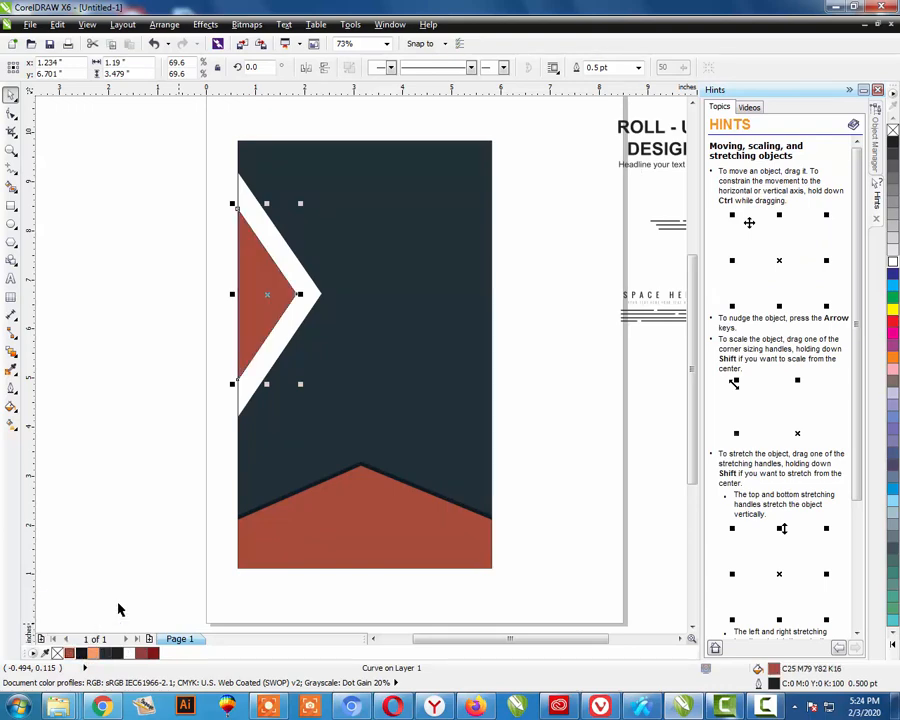
key("Escape")
left_click(289, 321)
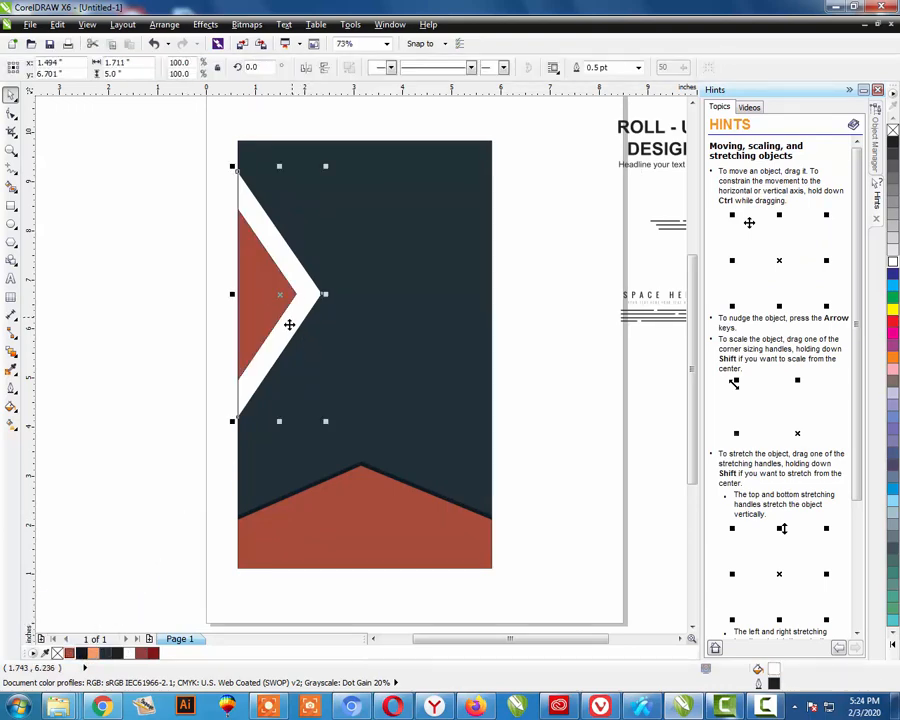
left_click(94, 653)
key("Escape")
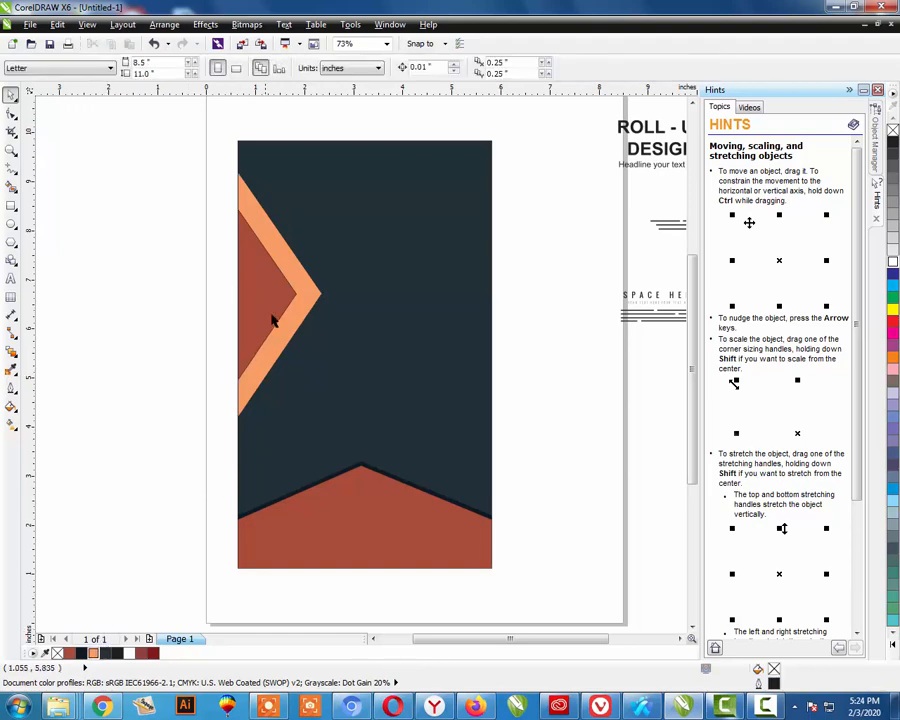
- Remove the outlines from both the inner red-brown triangle and the outer orange triangle
left_click(276, 316)
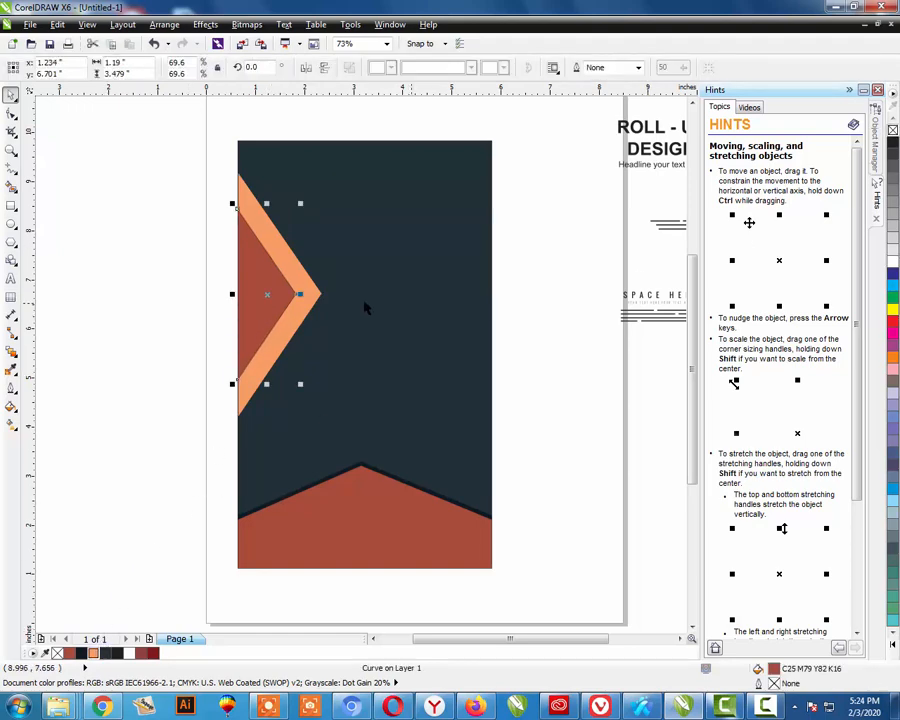
key("Escape")
left_click(309, 292)
key("ctrl+r")
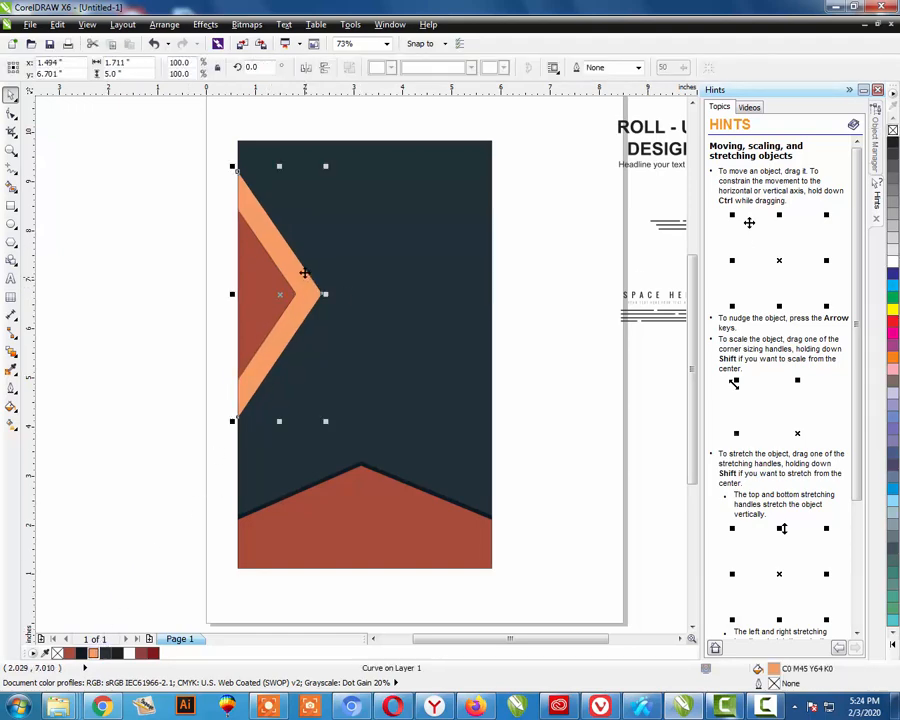
key("Escape")
- Create a copy of the orange triangle scaled from its centre to about 109.5 percent, filled with near-black C82 M69 Y60 K75
left_click(306, 275)
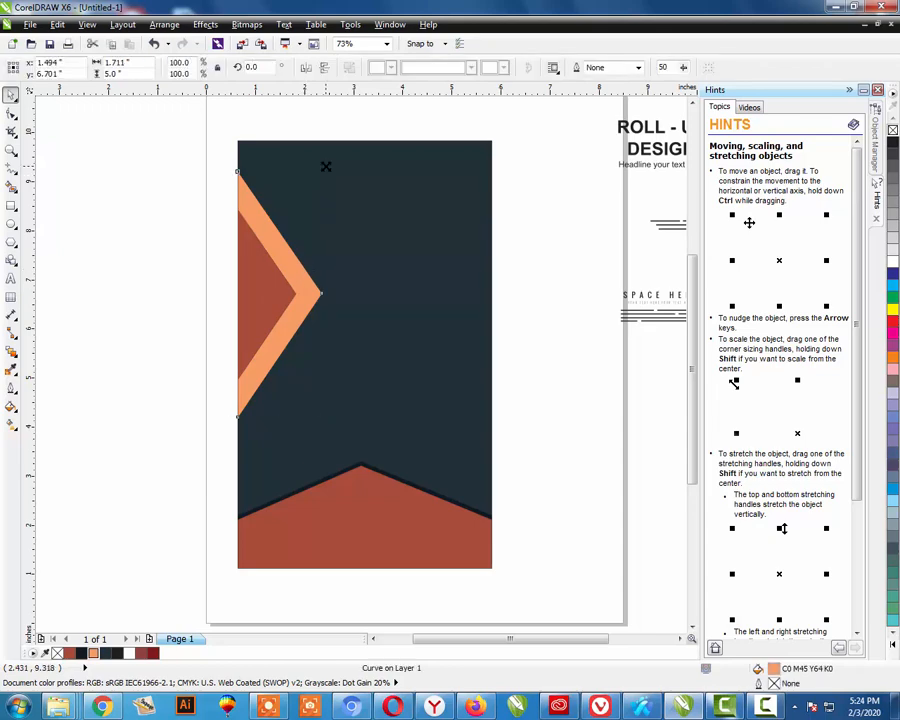
left_click_drag(325, 163, 330, 147)
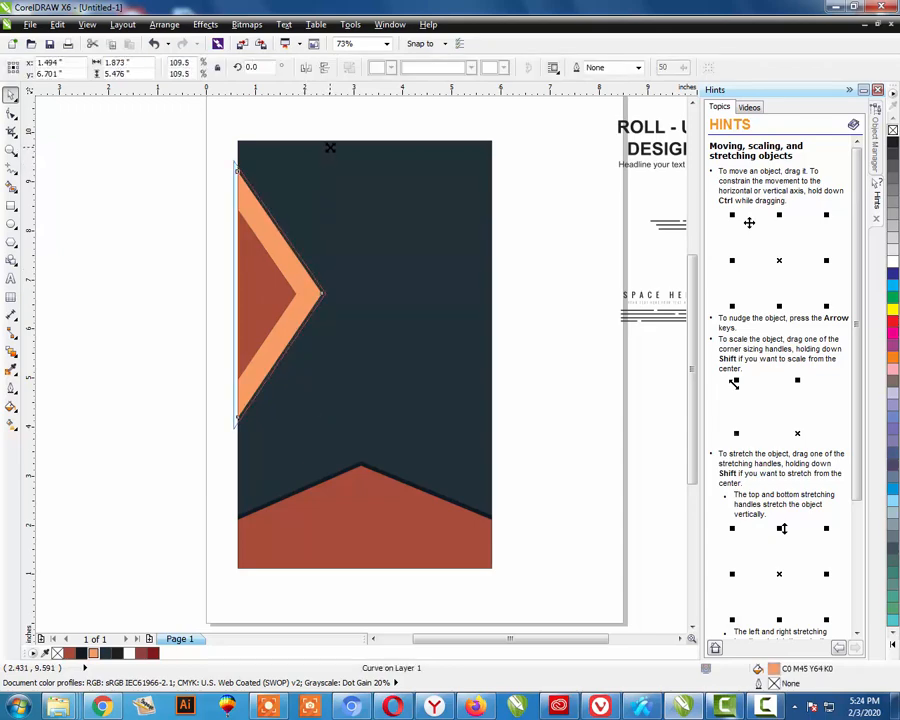
left_click(85, 653)
left_click(220, 272)
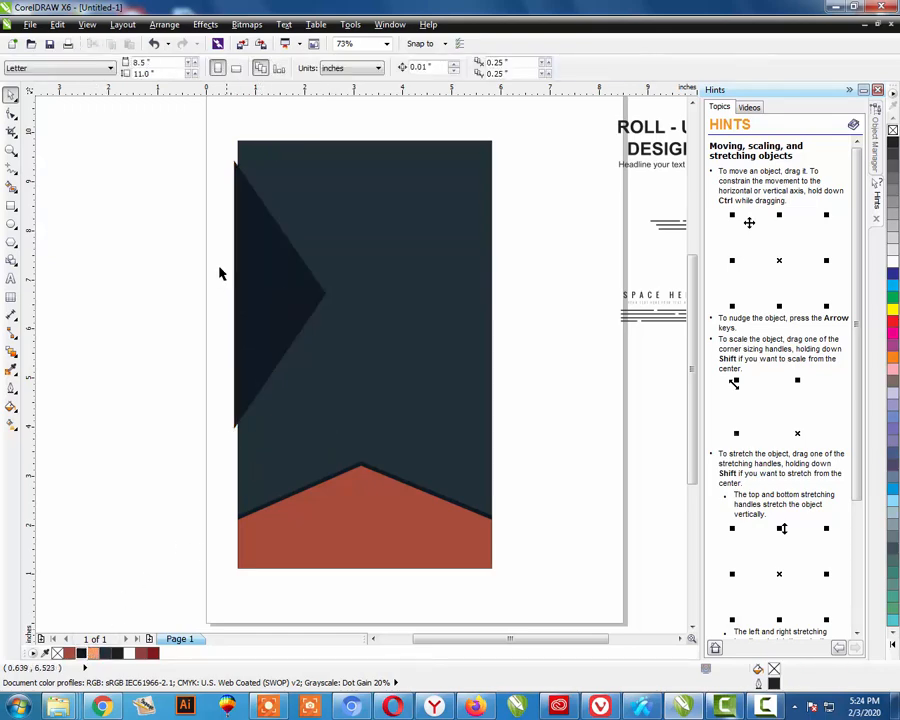
- Reorder the stacked triangles, selecting them in Wireframe view, with red-brown in front, orange behind it and near-black at the back; restore Enhanced view
left_click_drag(193, 138, 320, 517)
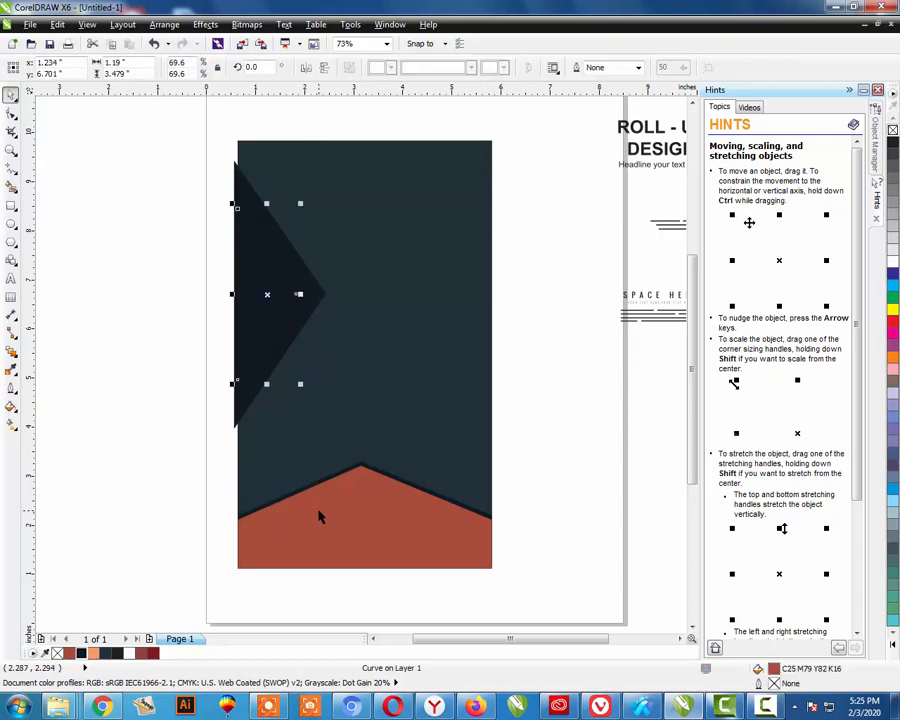
key("ctrl+z")
key("Escape")
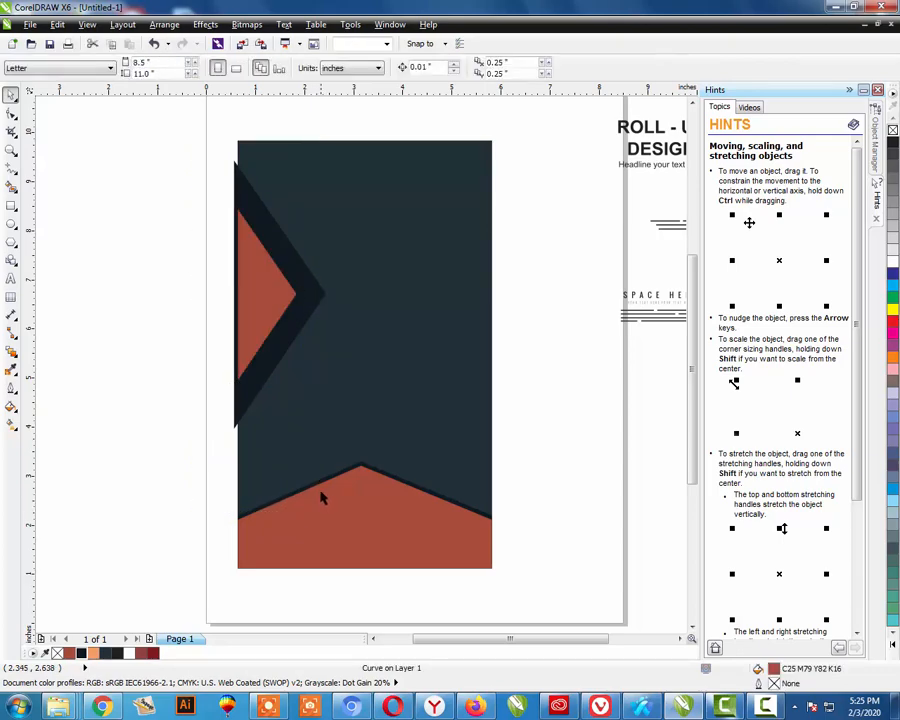
key("alt+v")
key("Down")
key("Return")
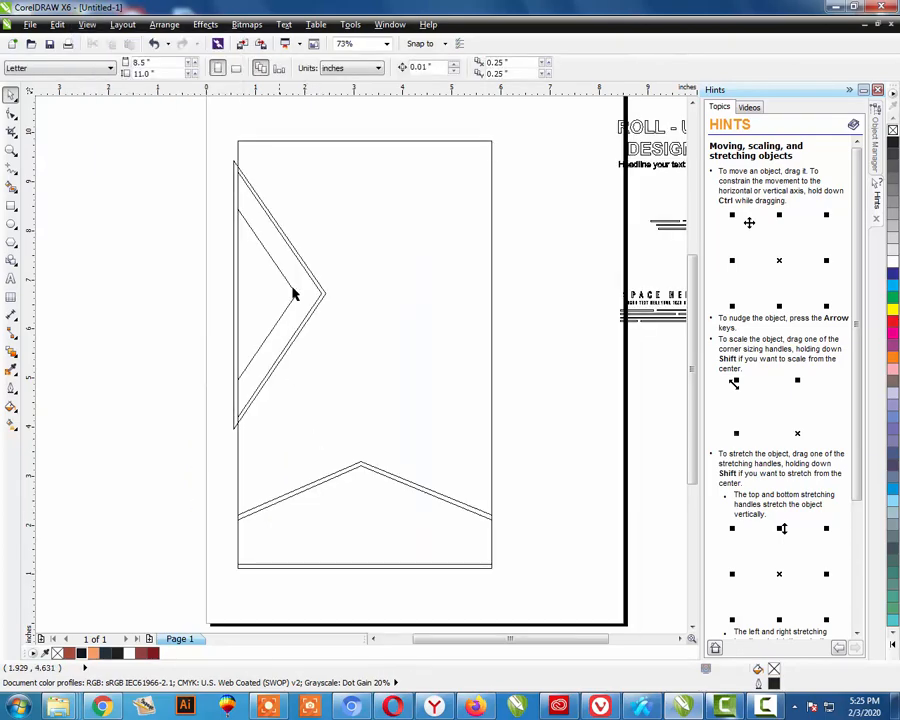
left_click(316, 289)
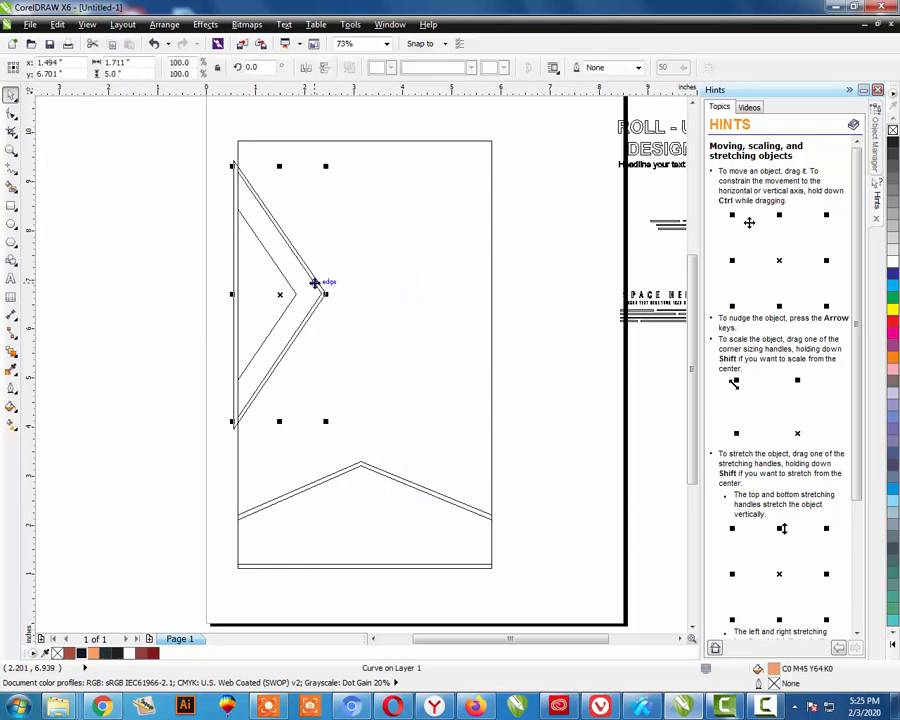
left_click_drag(316, 283, 289, 287)
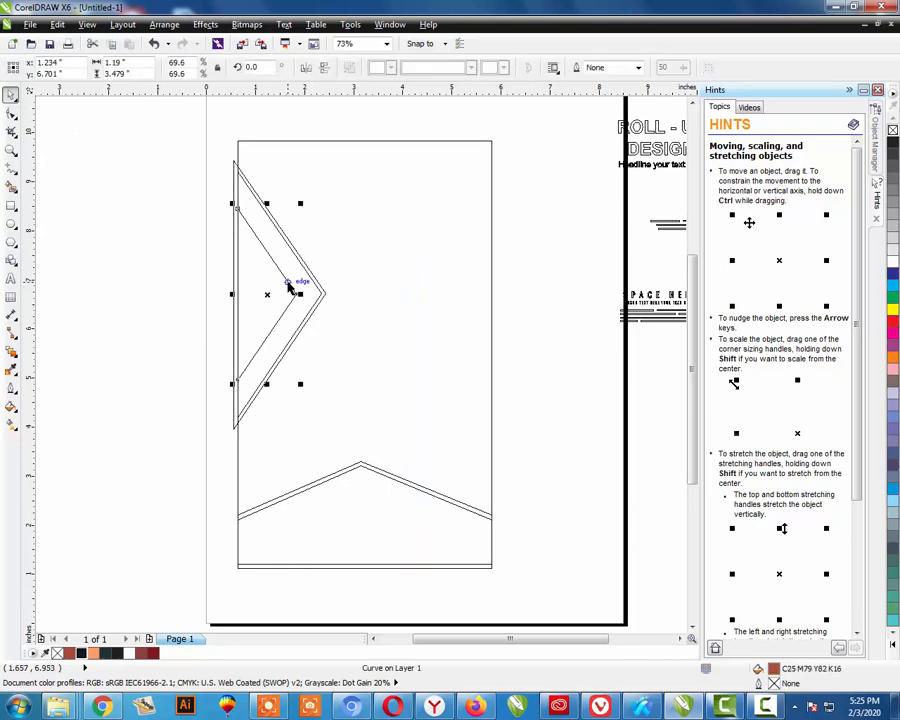
key("Escape")
key("alt+v")
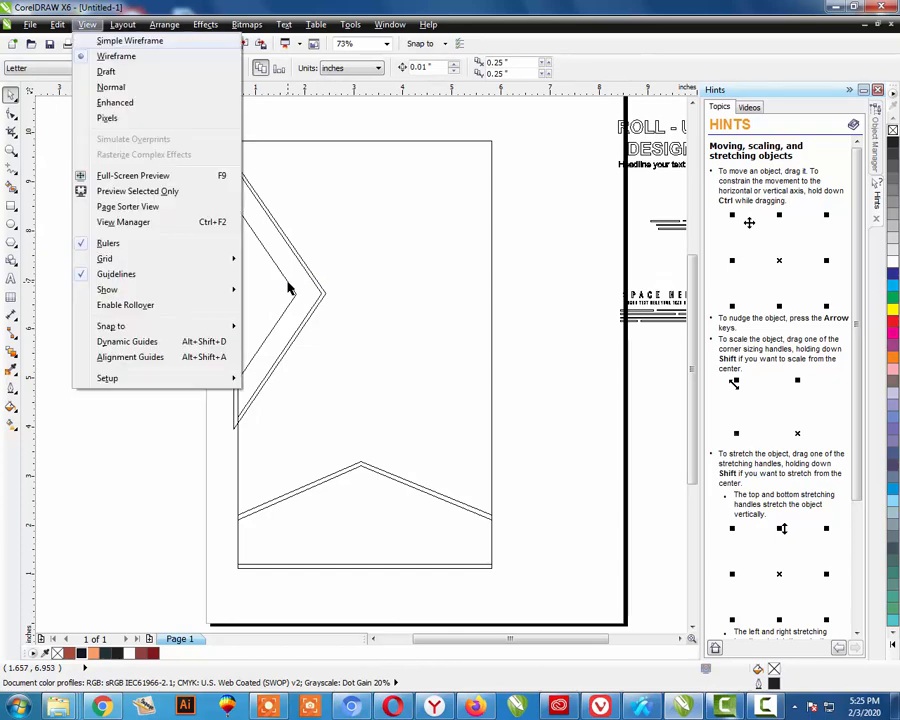
key("e")
- Shrink the near-black triangle to about 1.74 by 5.08 inches and align it with the background's left edge
left_click(234, 245)
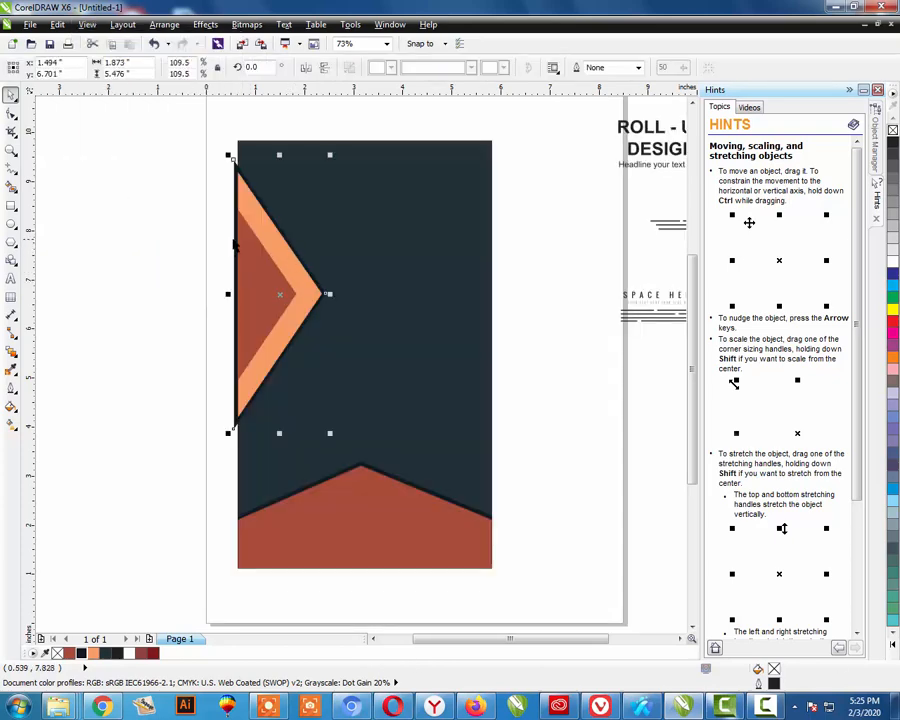
left_click(395, 233, "shift")
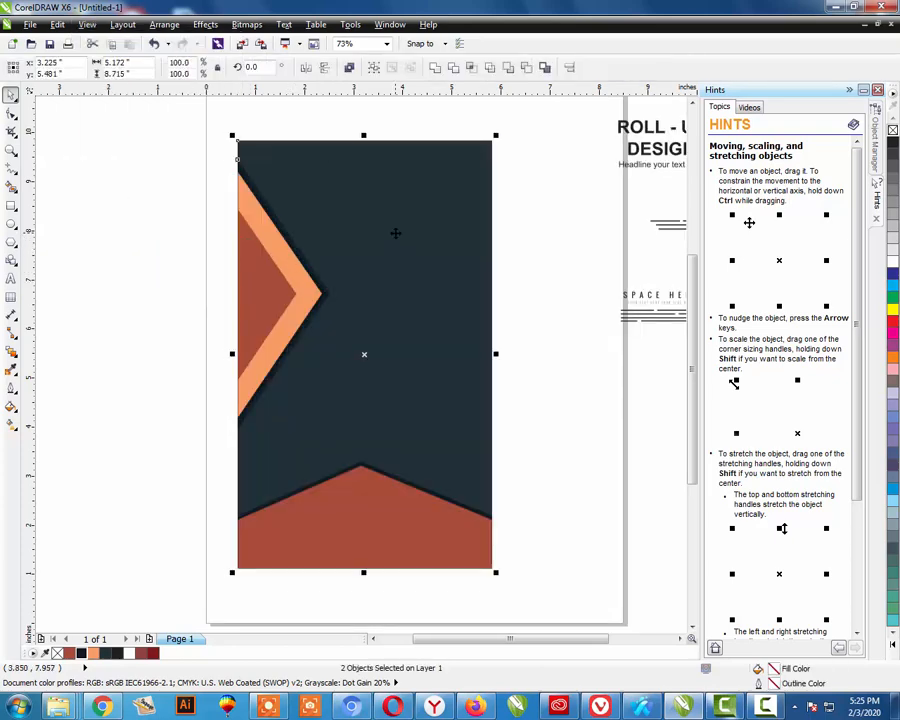
key("Escape")
left_click(328, 218)
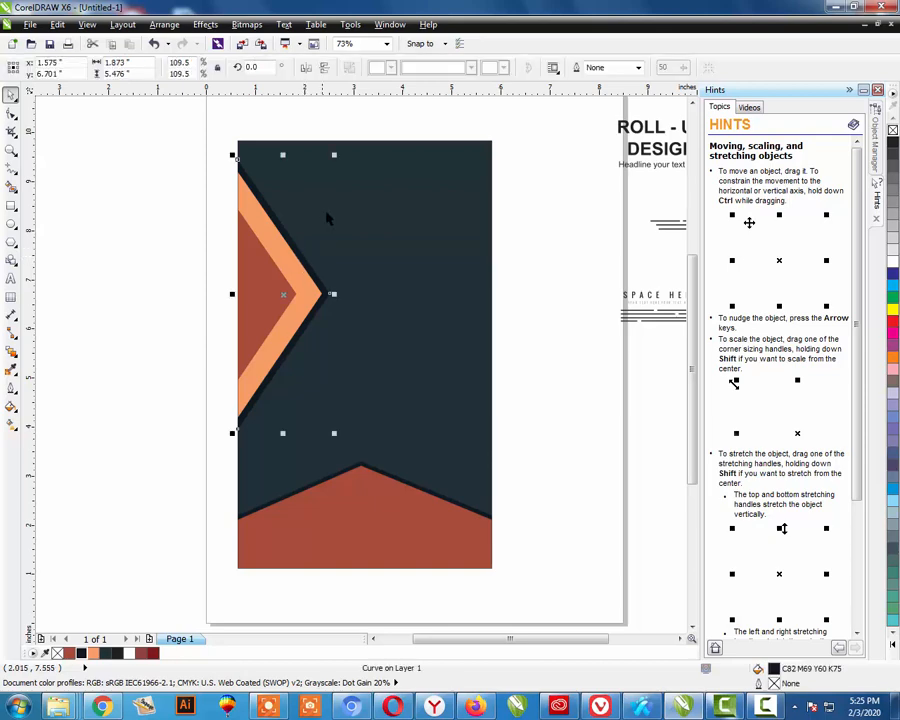
left_click_drag(335, 155, 331, 161)
left_click(368, 234, "shift")
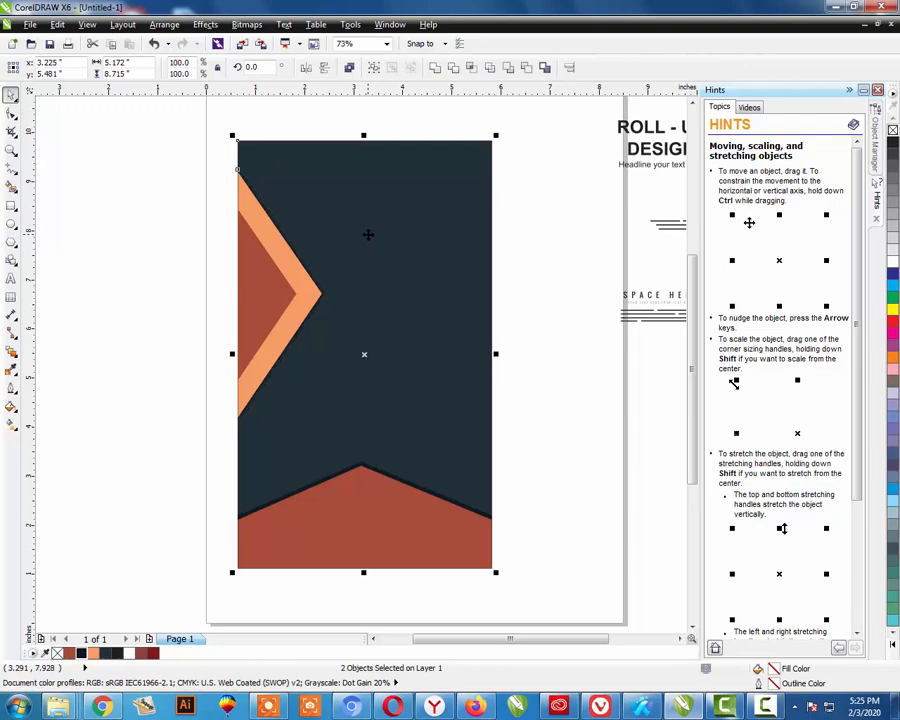
key("Escape")
- Scale the three triangles down to about 1.56 by 4.55 inches against the background's left edge and group them
left_click_drag(187, 163, 352, 446)
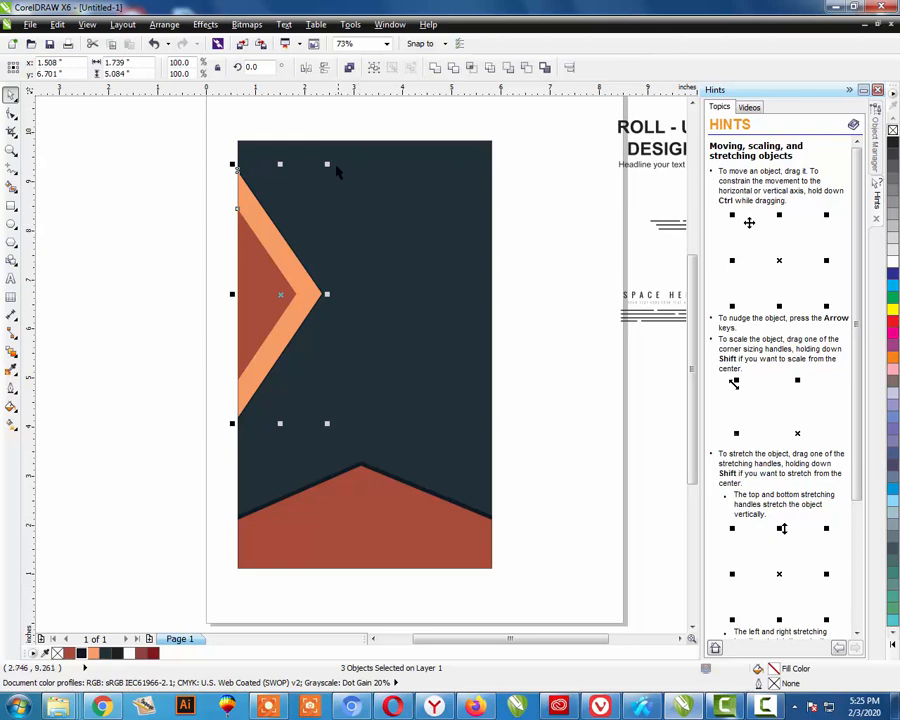
left_click_drag(330, 164, 324, 167)
left_click(345, 238, "shift")
key("l")
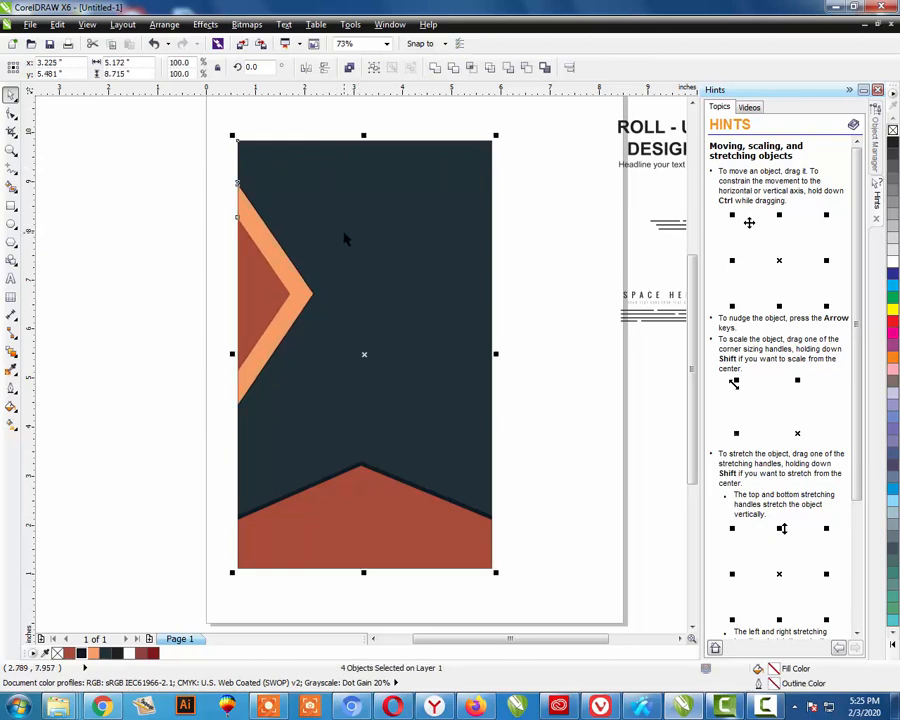
left_click_drag(190, 160, 370, 440)
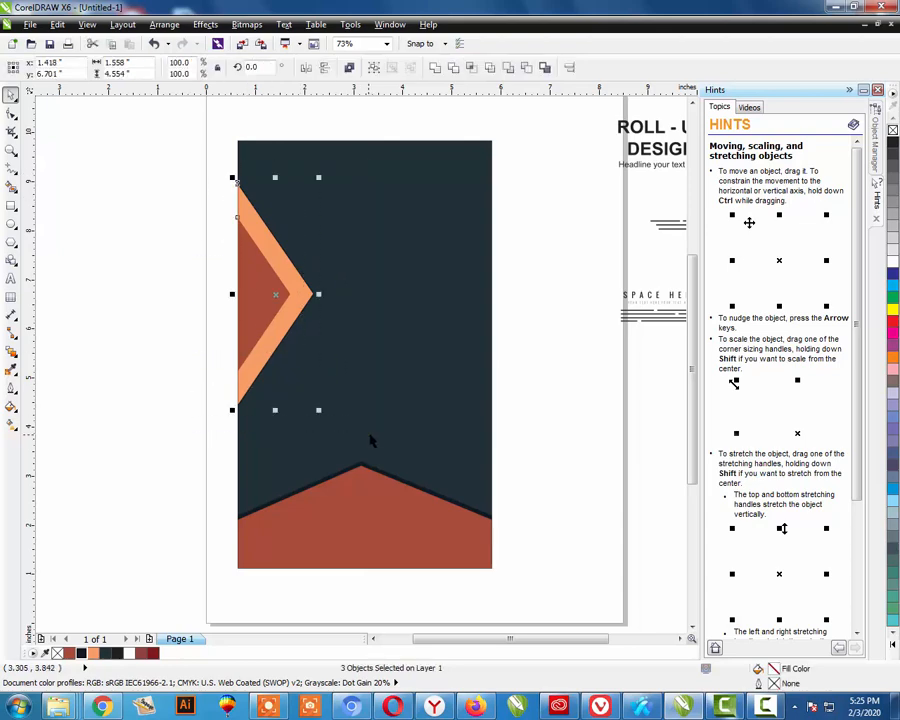
key("ctrl+g")
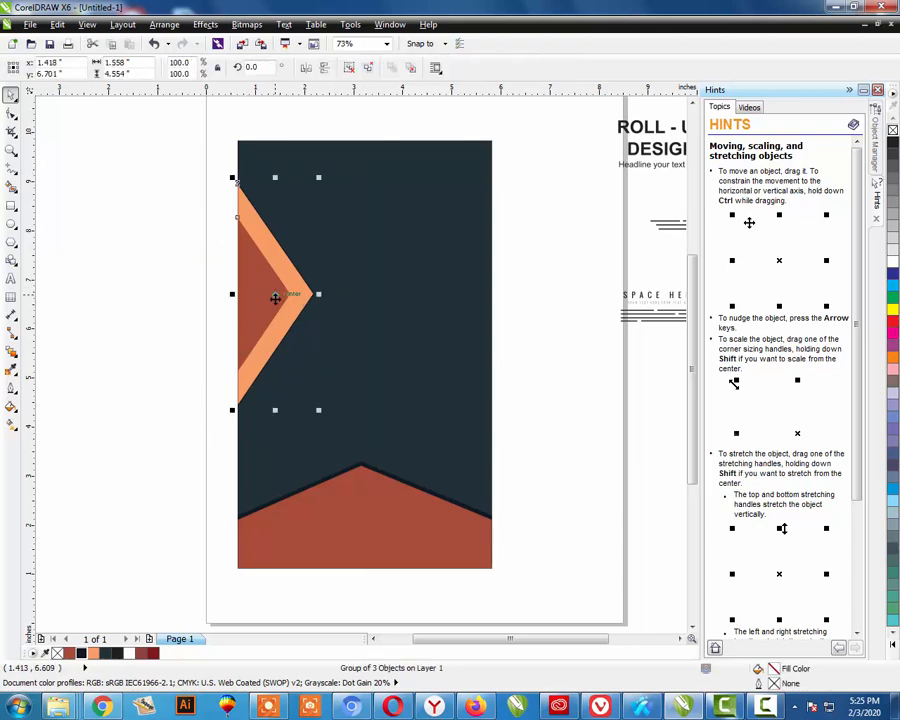
- Create a horizontally mirrored copy of the triangle group and align it with the background's right edge
left_click_drag(275, 297, 357, 295)
right_click(357, 295)
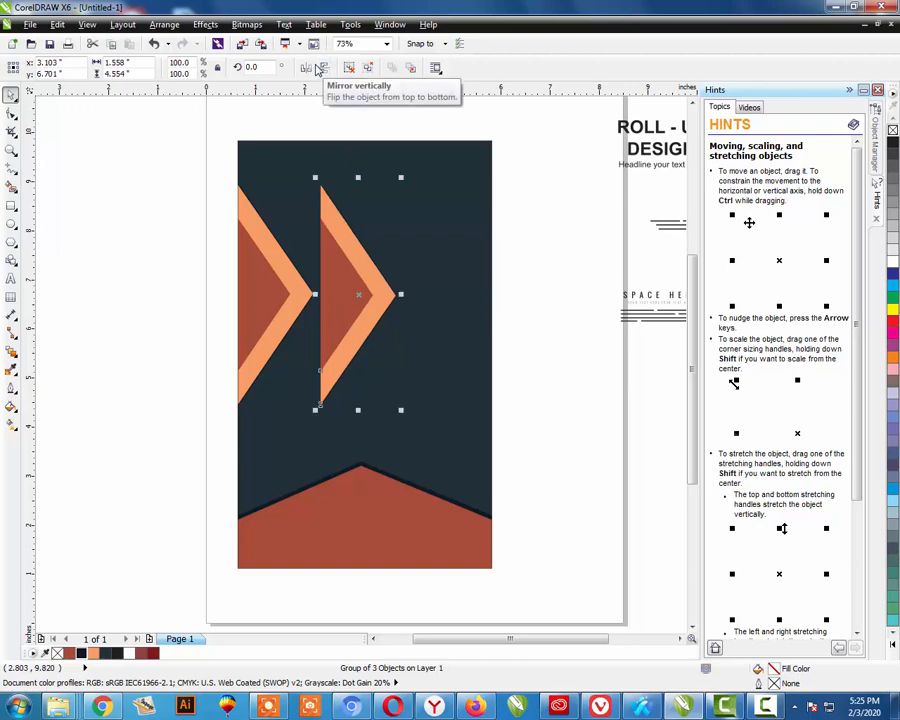
left_click(307, 68)
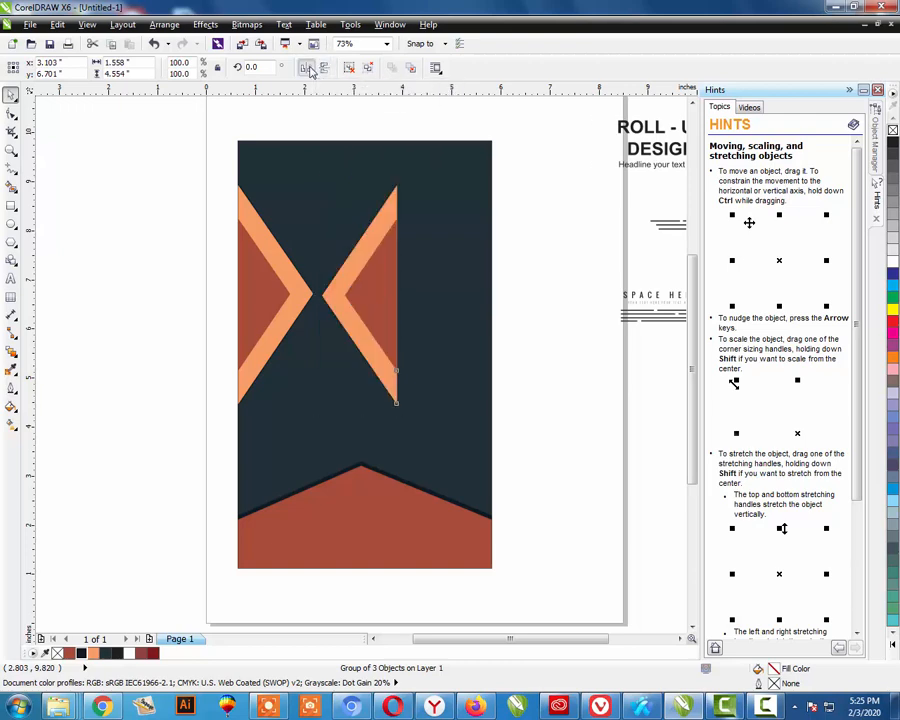
left_click(462, 235, "shift")
key("r")
key("Escape")
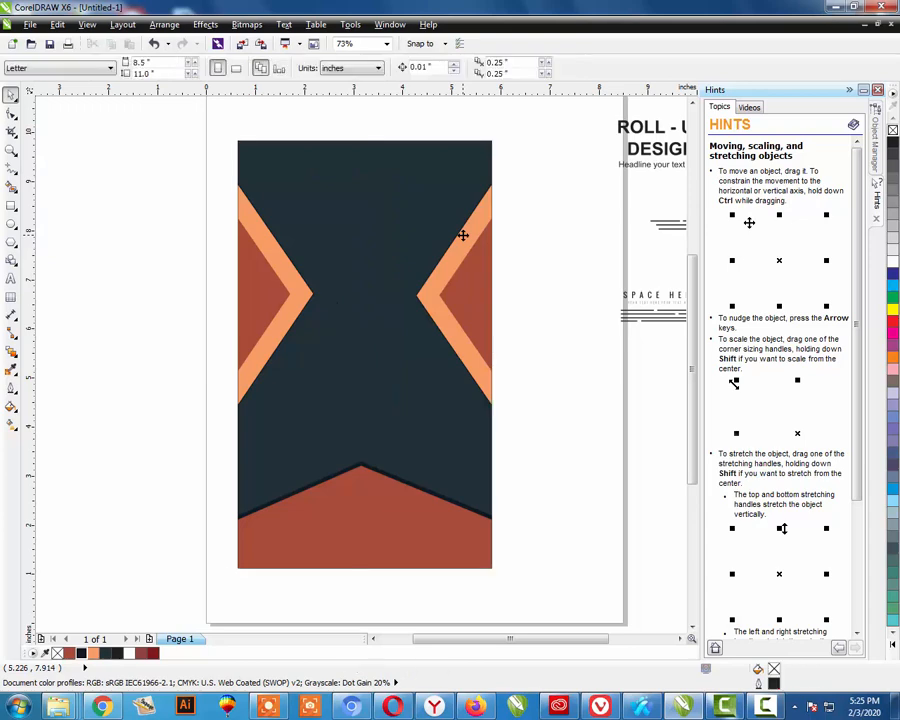
left_click(473, 256)
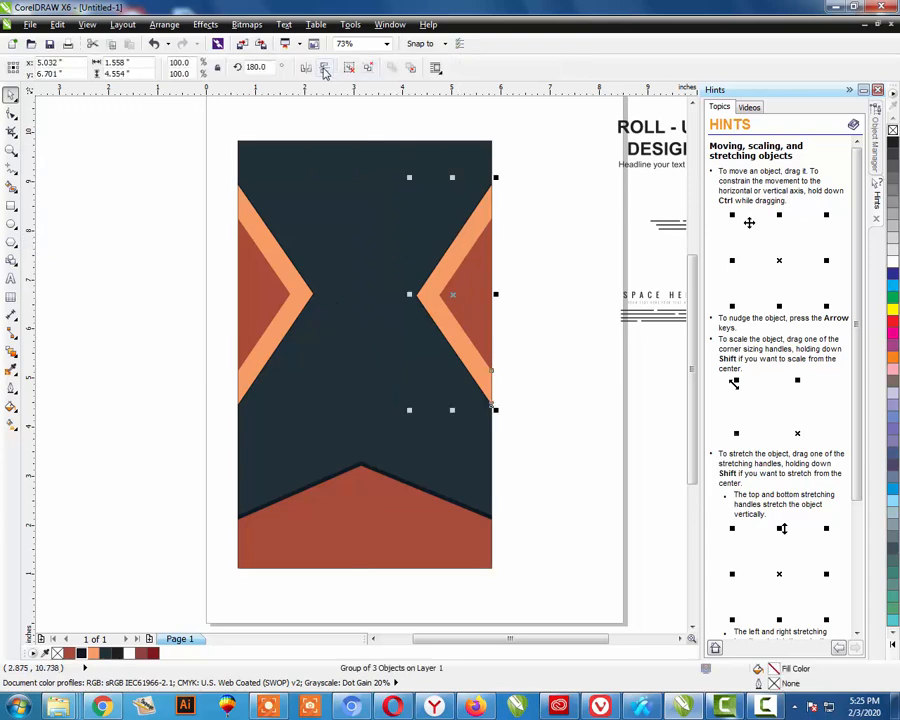
key("Escape")
- Move the "ROLL - UP DESIGN" heading group onto the upper part of the banner and fill it with light orange C0 M45 Y64 K0
scroll(300, 240, "down", 4)
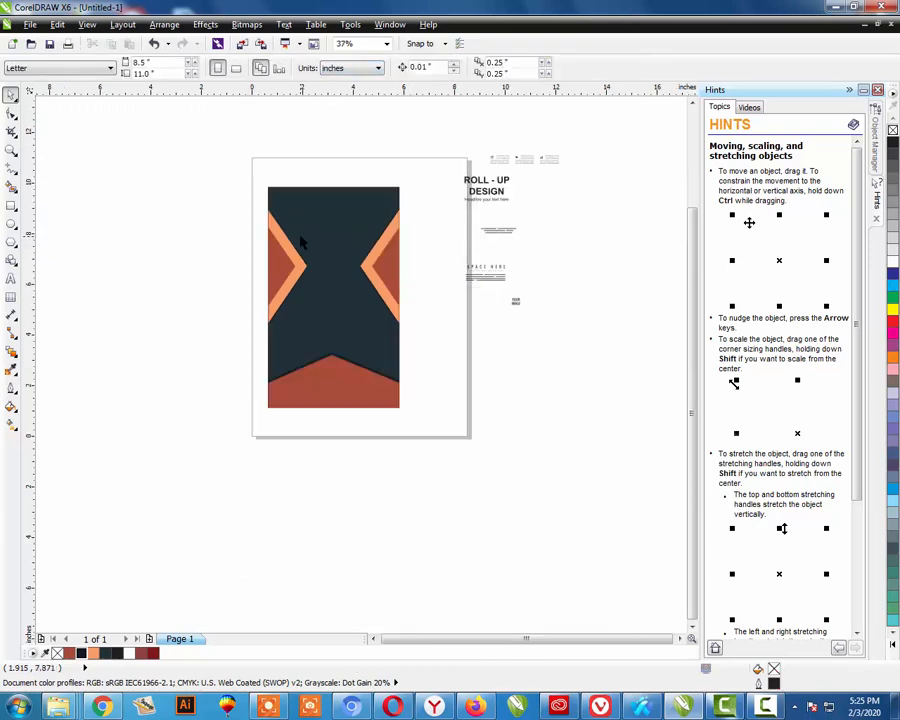
key("z")
left_click_drag(240, 164, 467, 351)
left_click_drag(419, 211, 528, 283)
left_click_drag(432, 263, 294, 266)
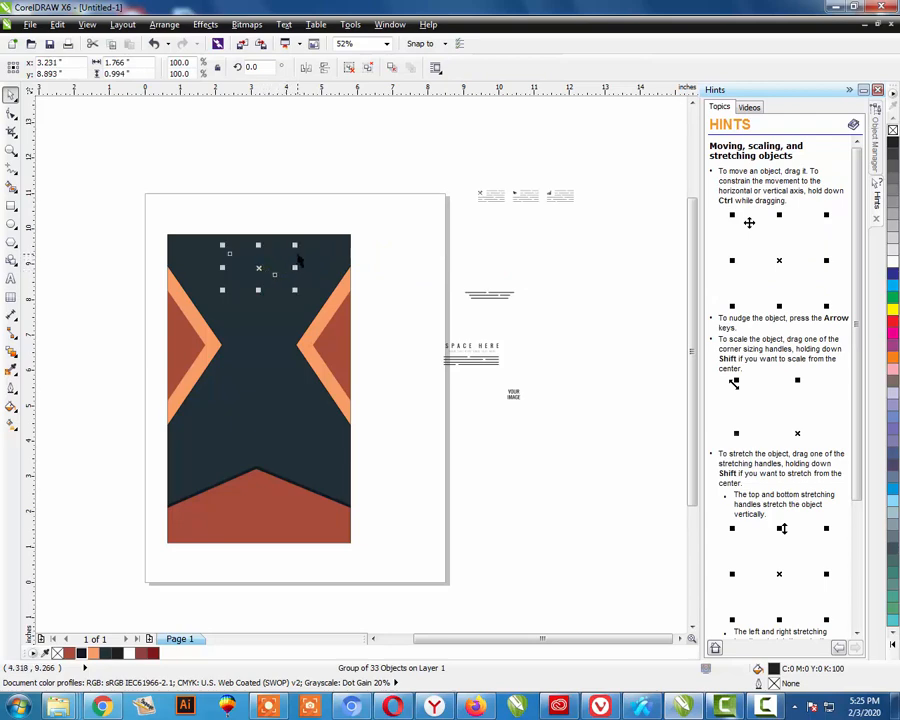
left_click(93, 653)
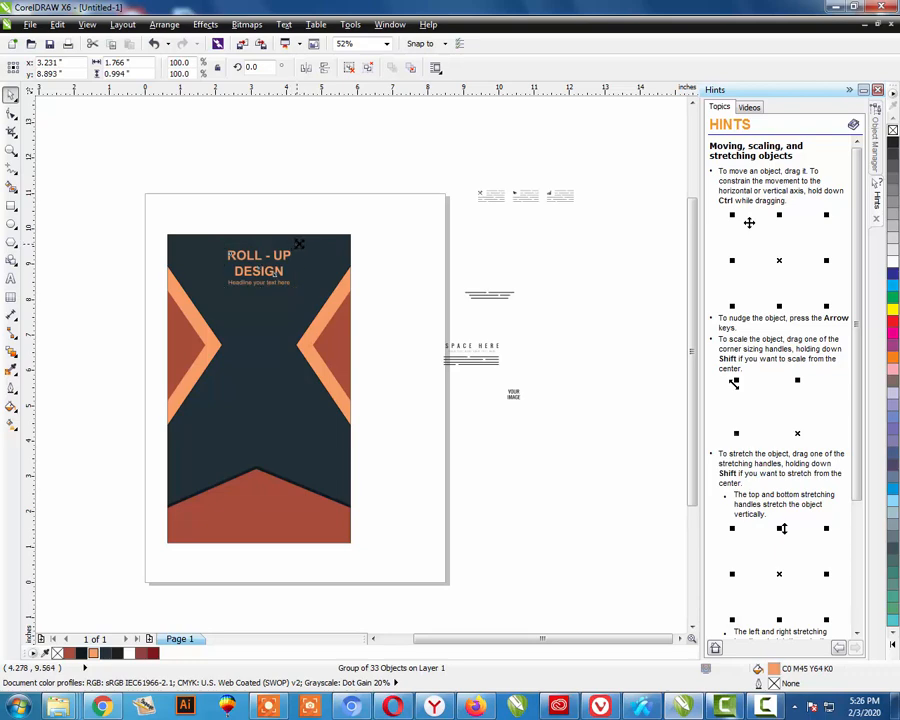
- Enlarge the heading group slightly from its centre and centre it horizontally on the background rectangle
left_click_drag(298, 243, 303, 238)
left_click(325, 262, "shift")
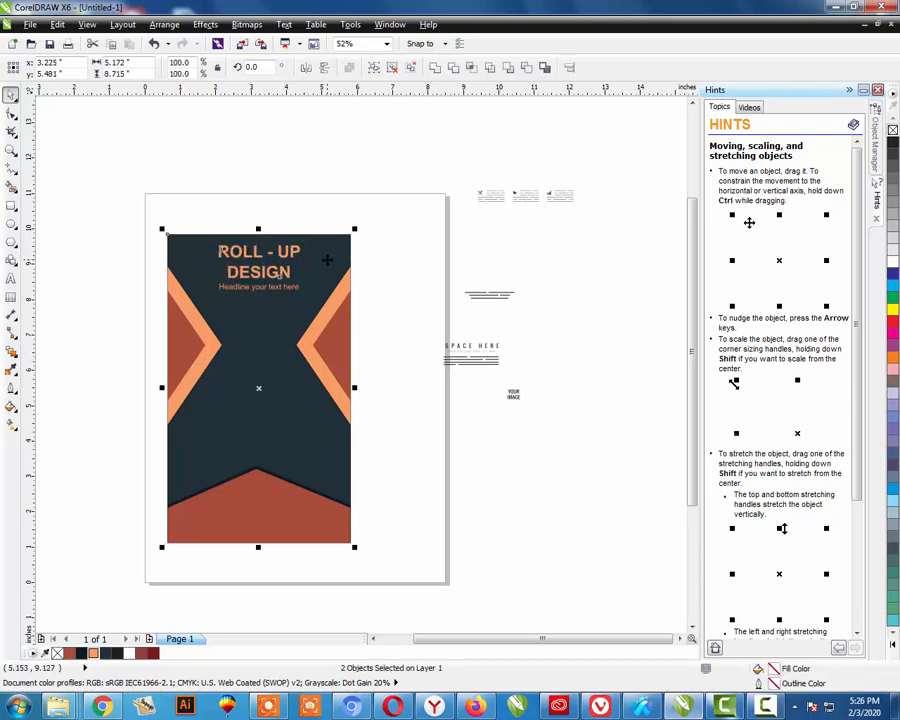
left_click(363, 261)
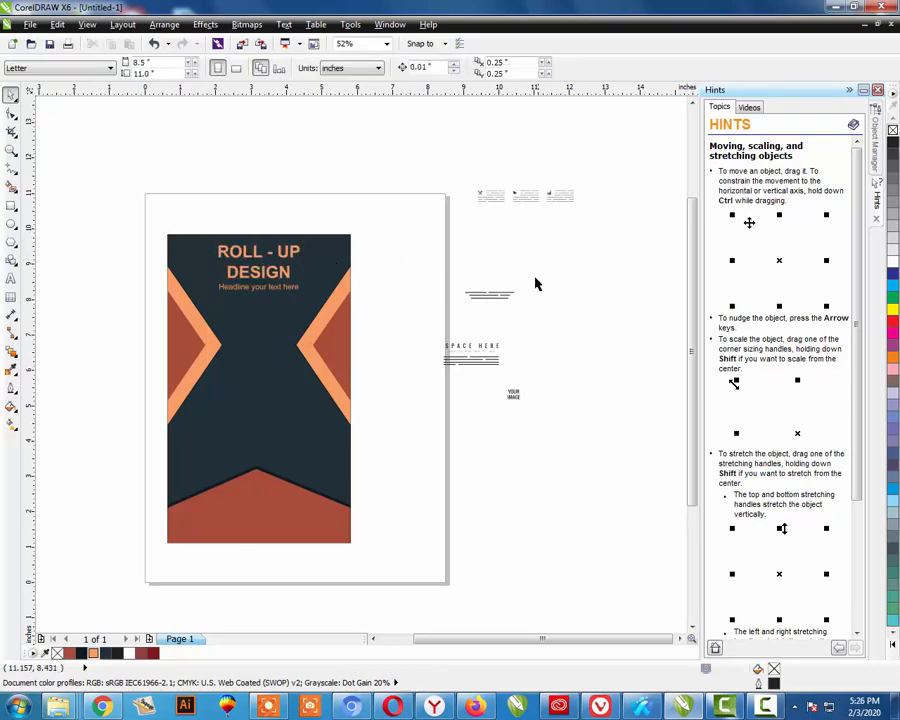
- Place the loose three-line text block below the banner's heading in white, enlarged to about 1.89 by 0.26 inches
left_click_drag(535, 280, 259, 329)
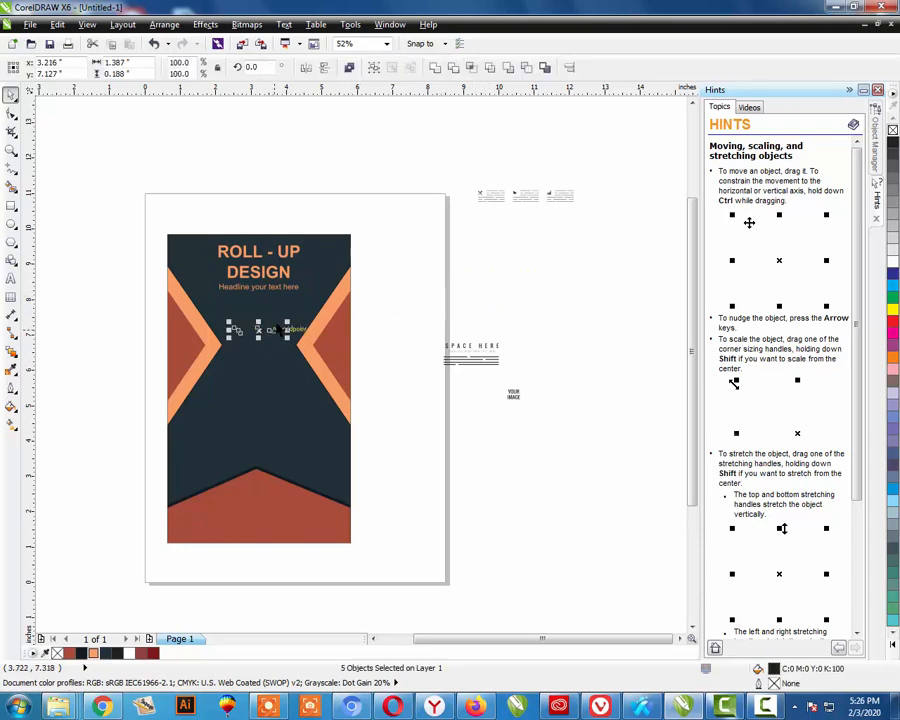
left_click(891, 261)
left_click_drag(290, 319, 300, 322)
left_click(488, 311)
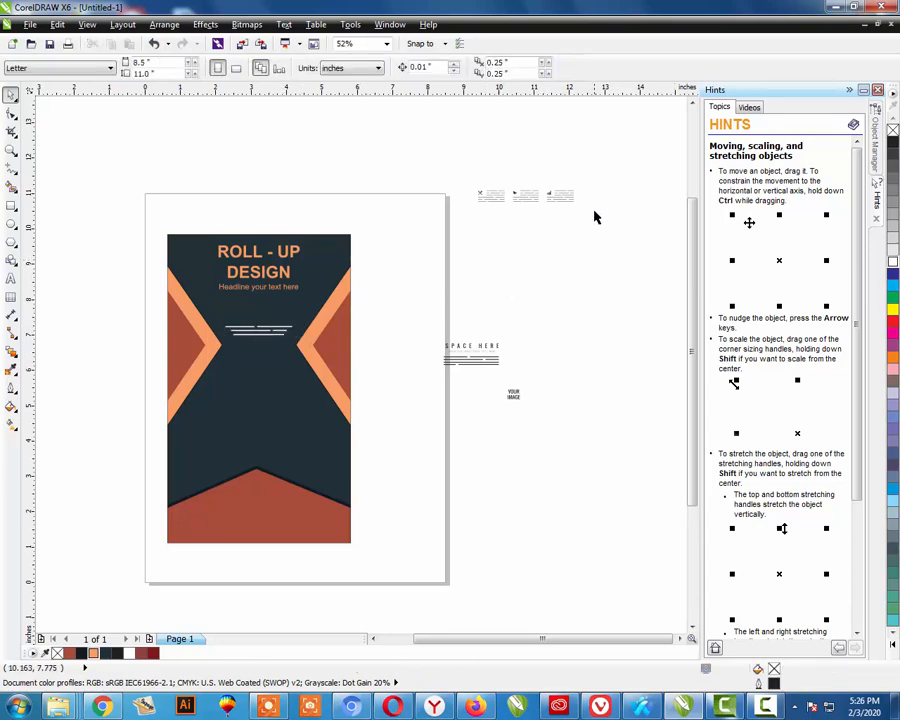
- Move the "SPACE HERE" text block below the three white lines on the banner, fill it white and group it
left_click_drag(529, 317, 422, 372)
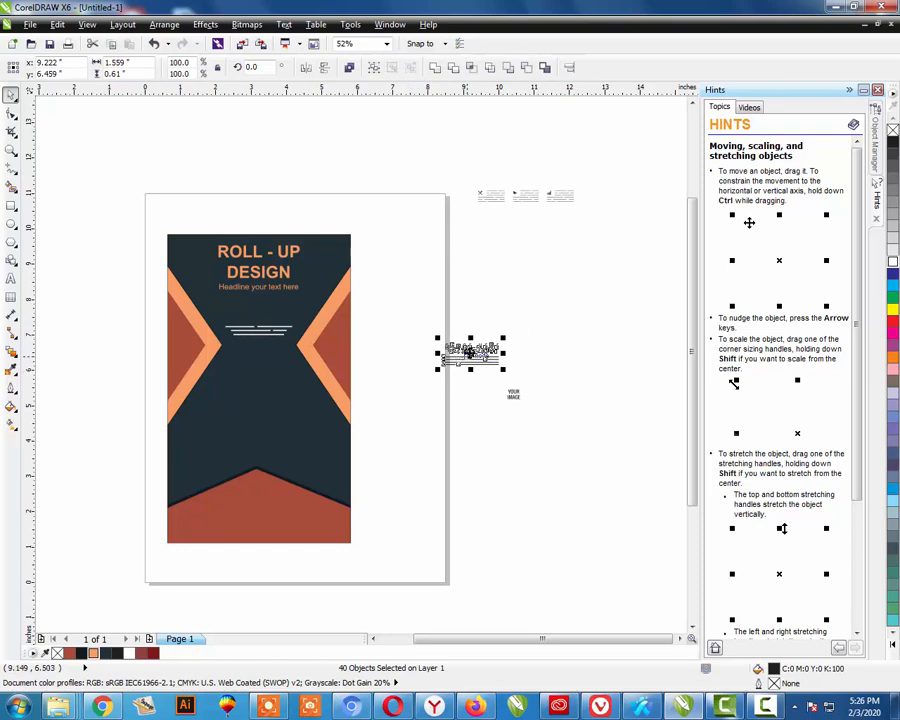
left_click_drag(470, 352, 254, 376)
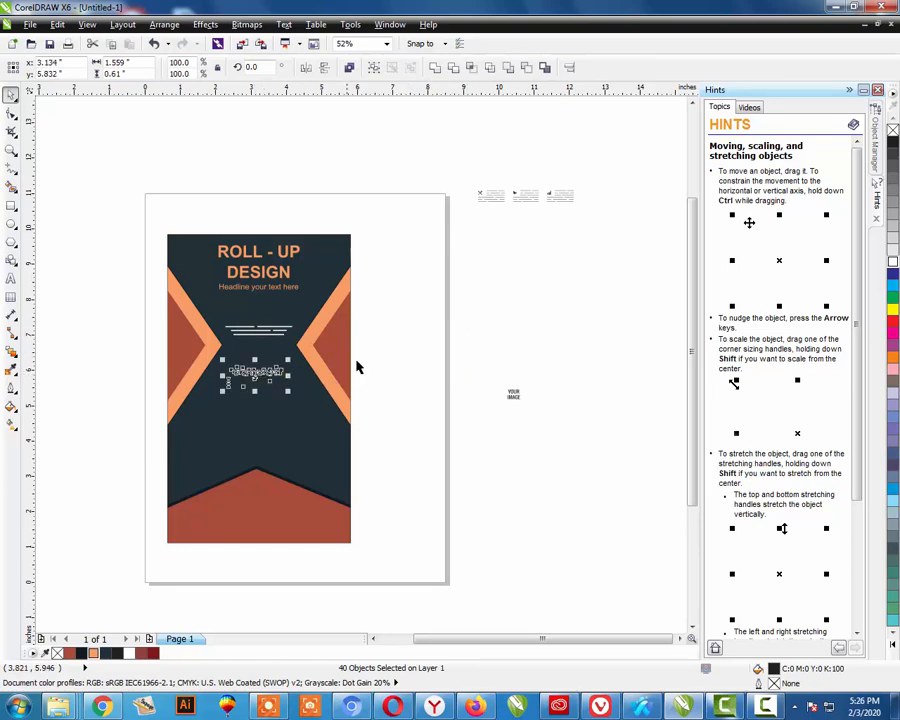
left_click(893, 264)
key("ctrl+g")
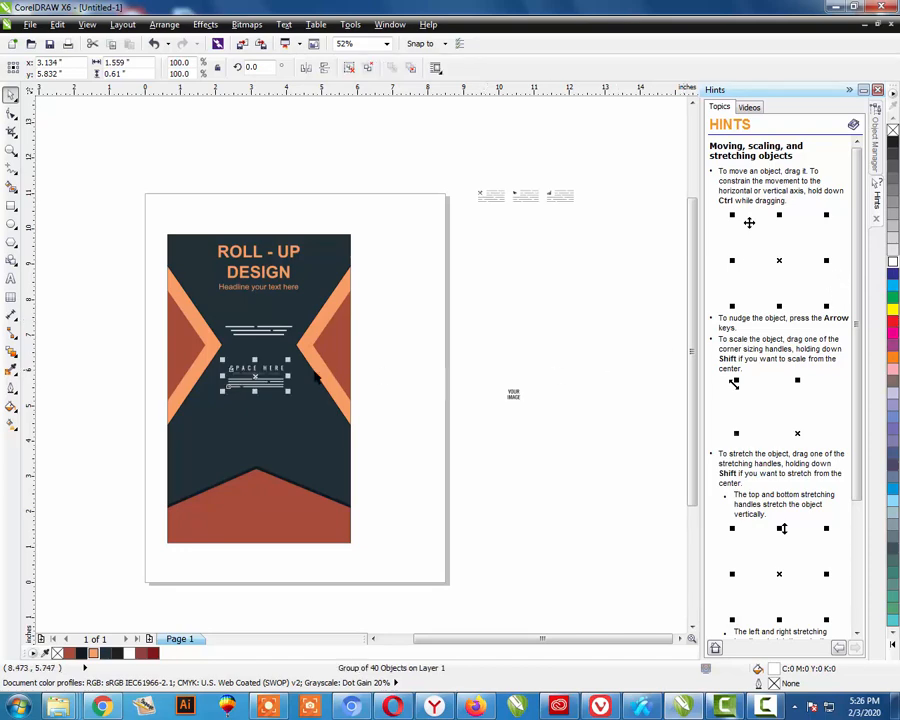
- Enlarge the "SPACE HERE" group from its centre to about 1.97 by 0.77 inches and centre it horizontally on the background
left_click_drag(291, 362, 298, 356)
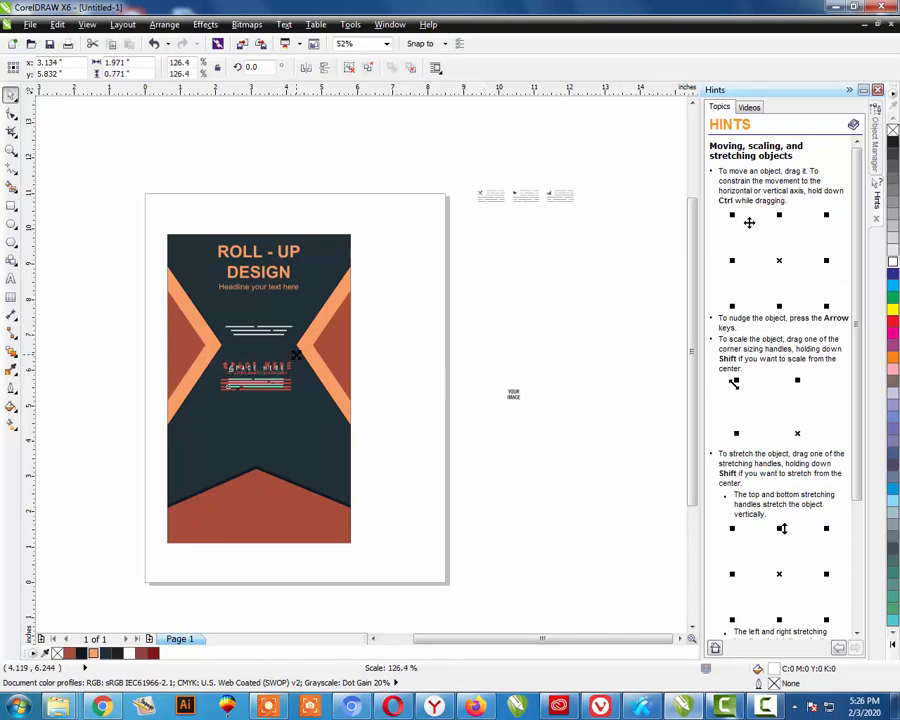
left_click(316, 428, "shift")
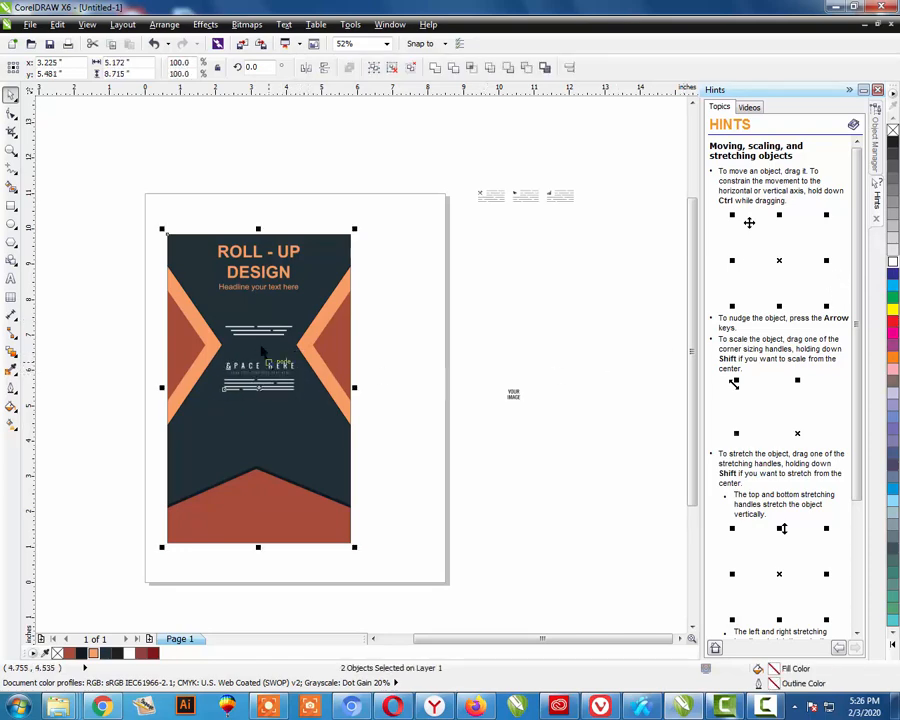
left_click(397, 315)
- Centre the three-line text block and the heading group horizontally on the background rectangle
left_click_drag(397, 313, 222, 346)
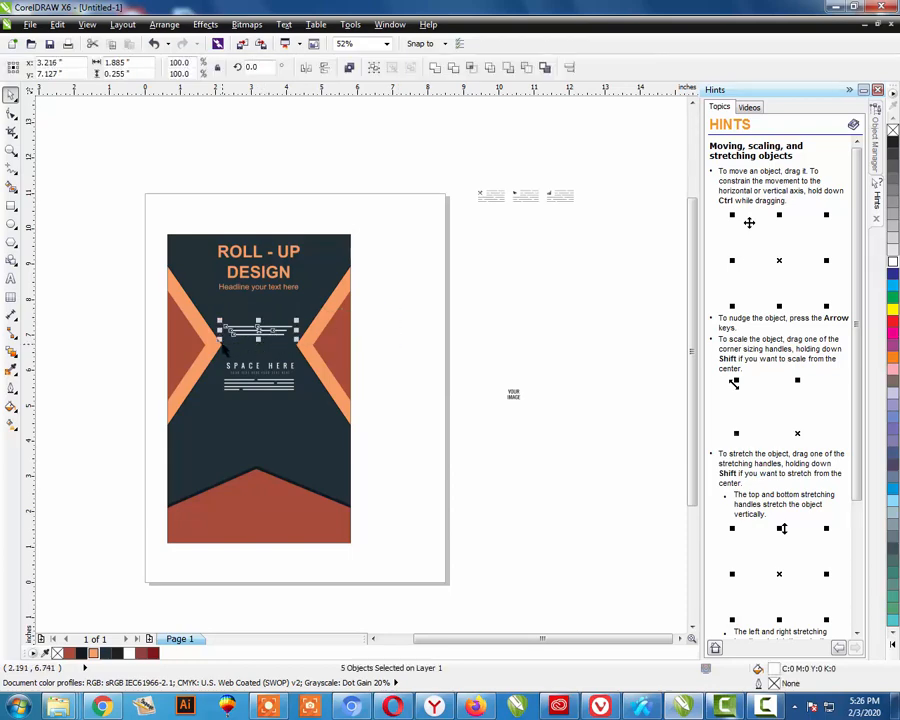
left_click(321, 298, "shift")
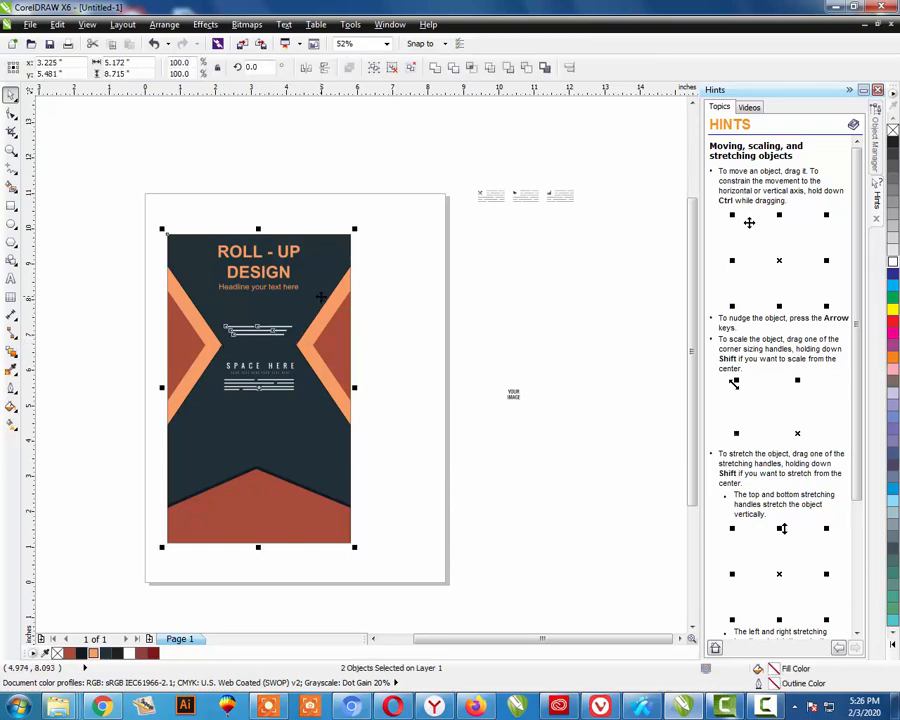
left_click_drag(189, 207, 350, 318)
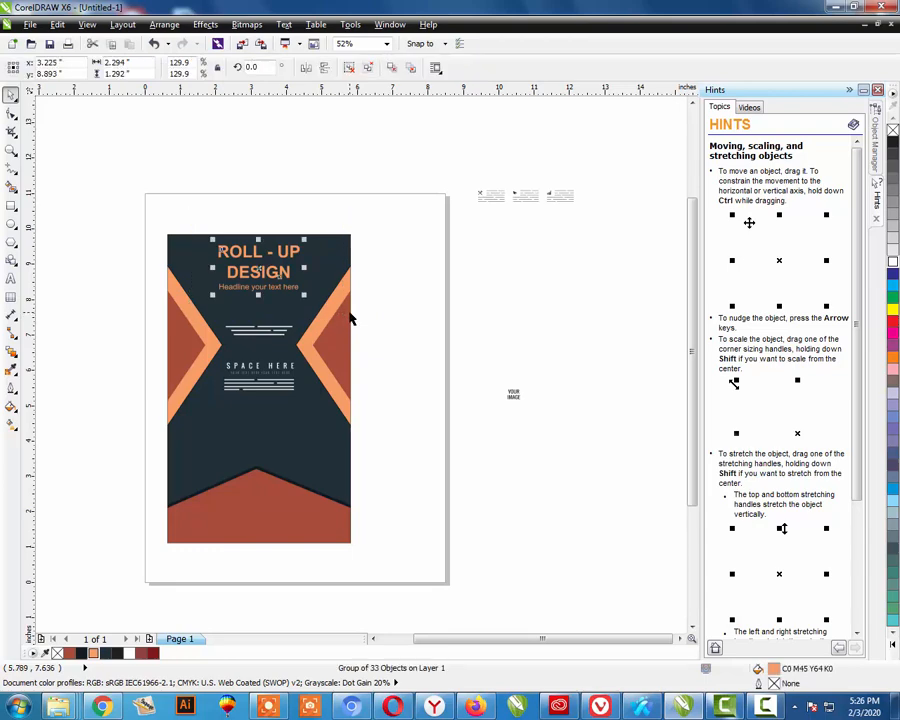
left_click(330, 298, "shift")
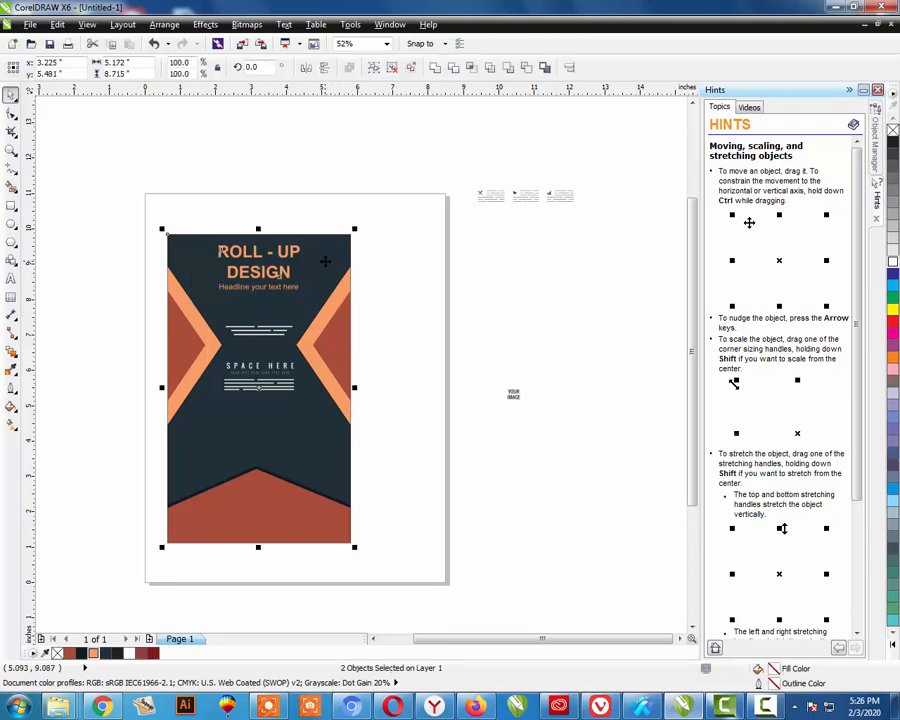
left_click(550, 376)
- Group the three icon-and-text columns, move them onto the banner just above the red-brown peak and fill them white
left_click_drag(602, 178, 455, 233)
key("ctrl+g")
left_click_drag(528, 195, 249, 432)
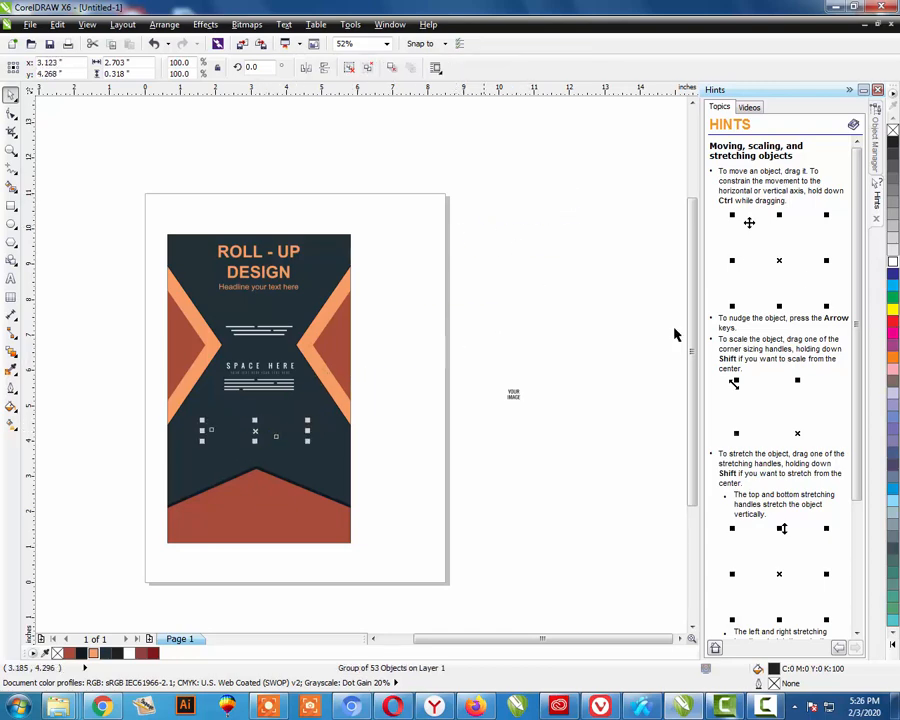
left_click(894, 262)
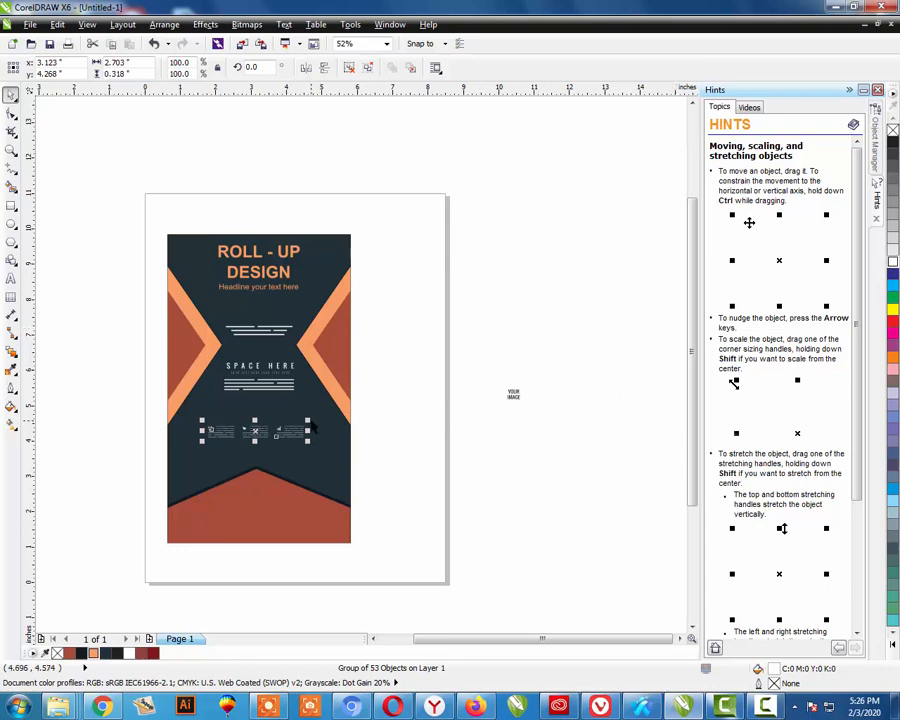
- Enlarge the icon column group from its centre to about 4.14 by 0.49 inches and centre it horizontally on the background
left_click_drag(310, 422, 323, 414)
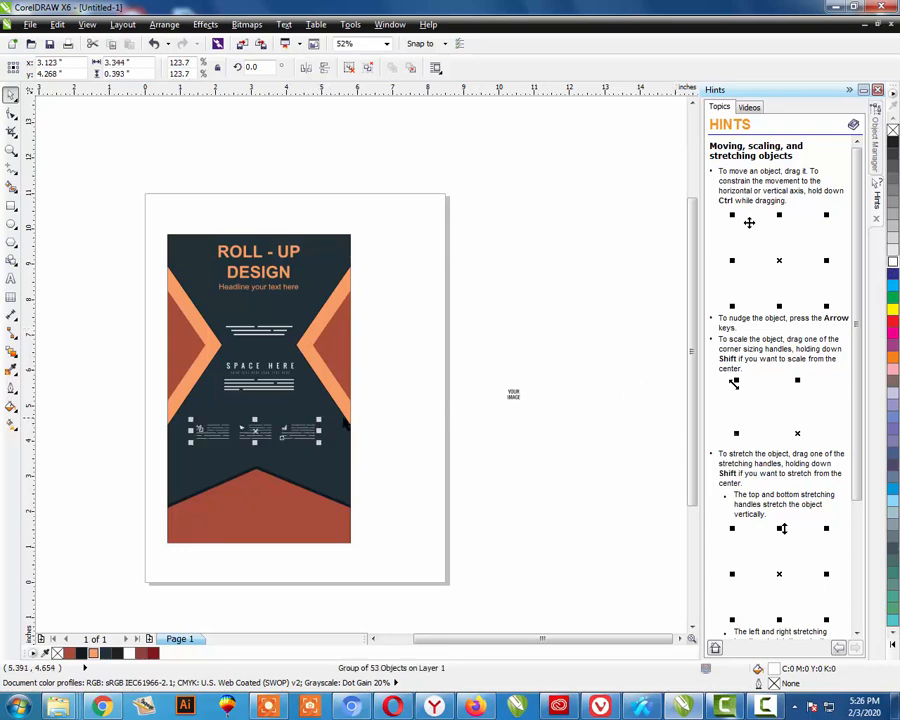
key("ctrl+r")
key("ctrl+r")
key("ctrl+z")
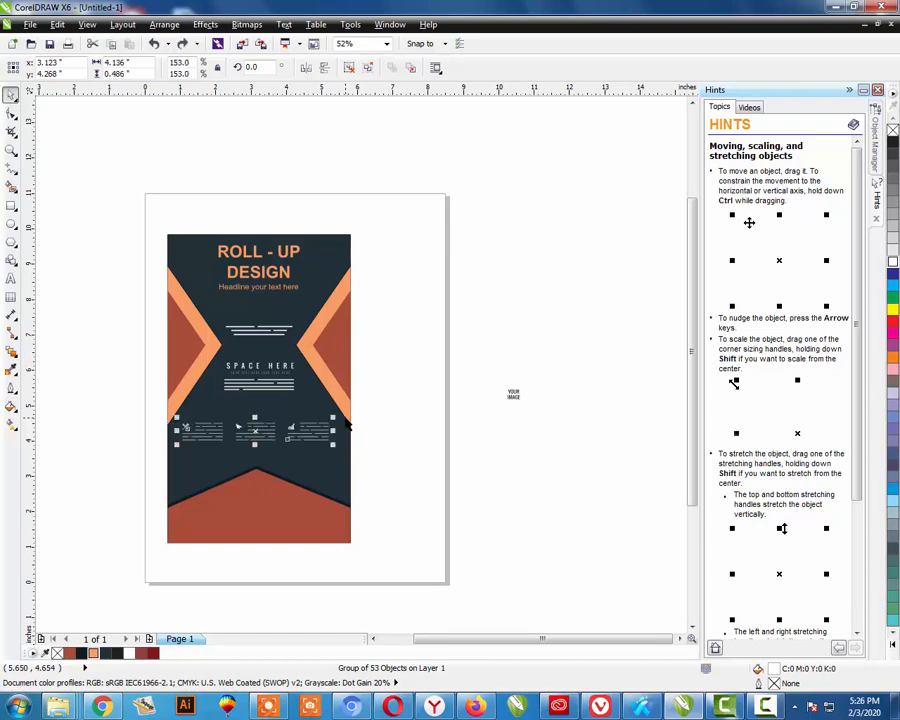
left_click(328, 465, "shift")
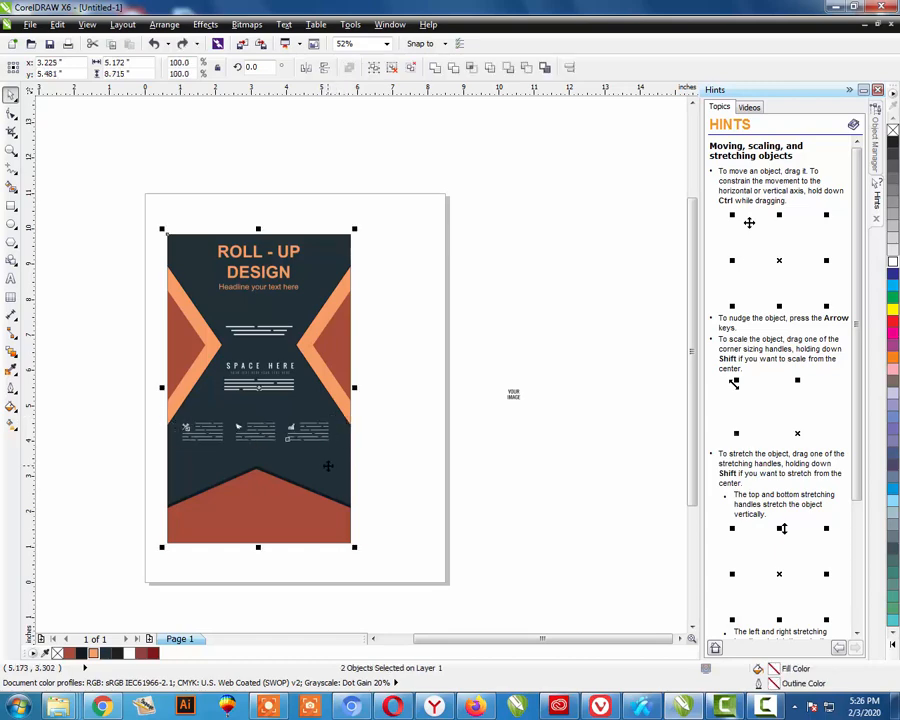
key("c")
key("Escape")
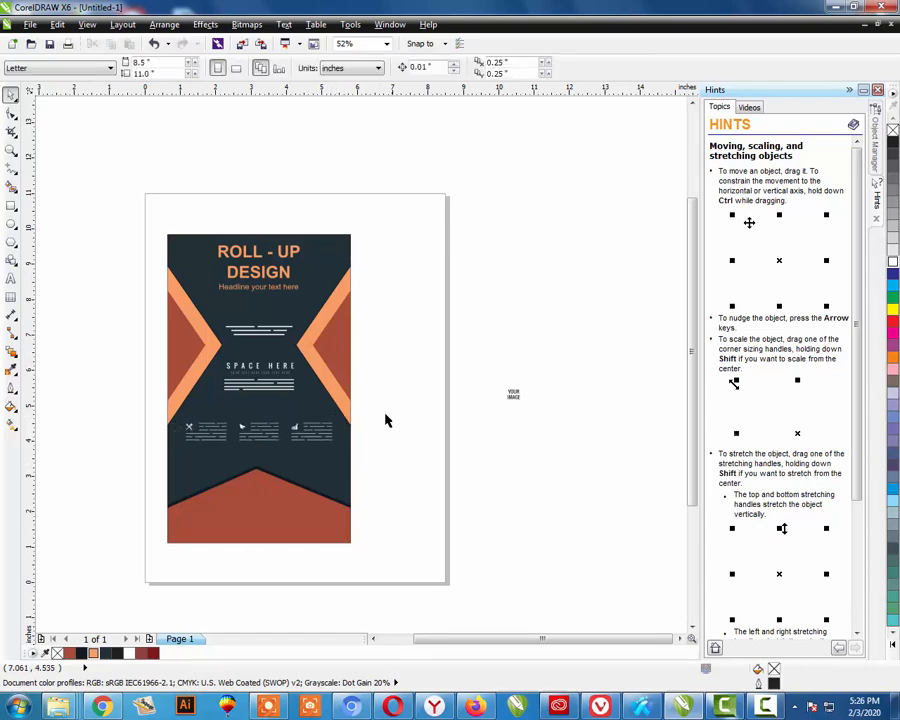
- Draw a circle about 1.66 inches in diameter and centre it horizontally and vertically on the red-brown base shape
key("z")
left_click_drag(132, 396, 436, 588)
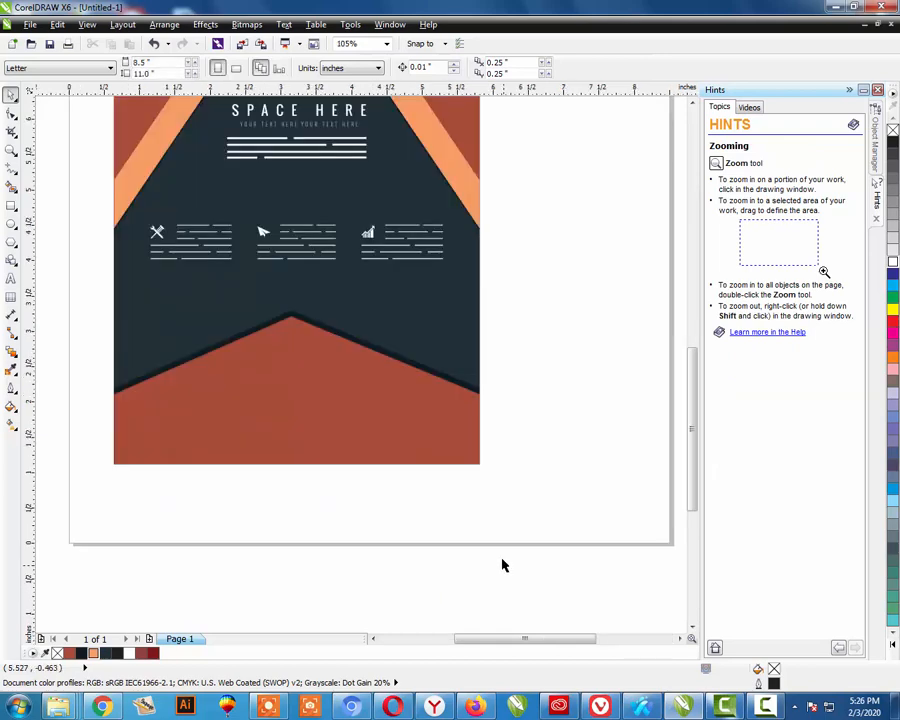
left_click(11, 222)
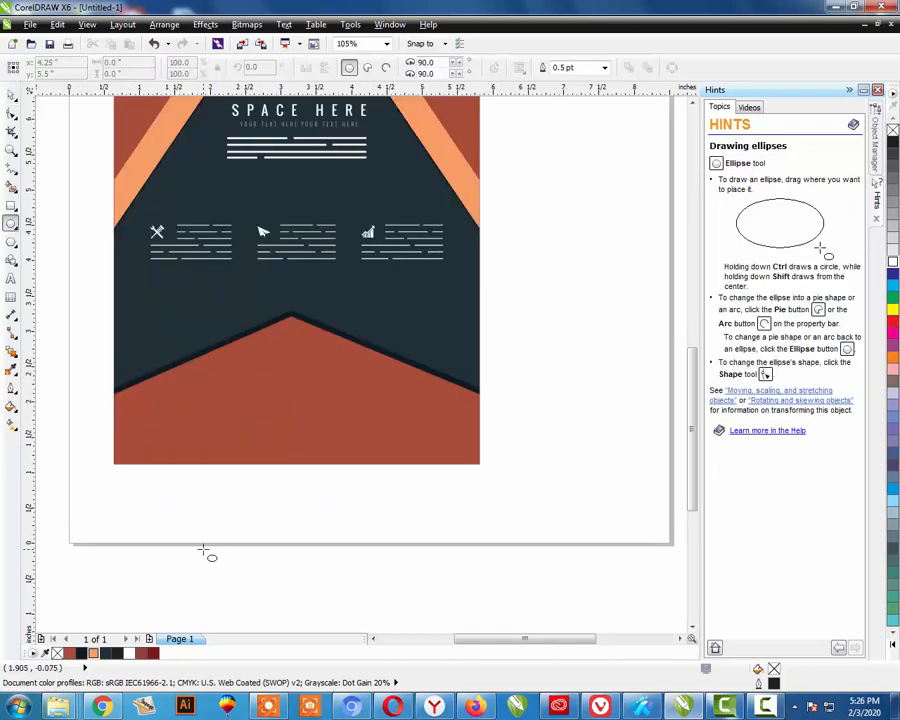
left_click_drag(204, 547, 322, 434)
key("space")
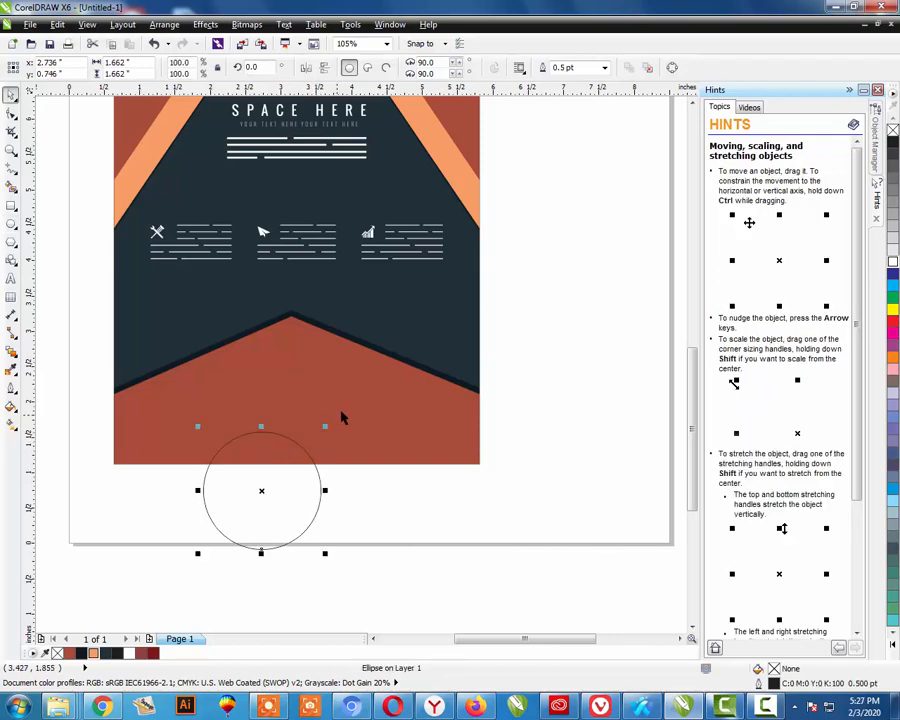
left_click(343, 406, "shift")
key("c")
key("e")
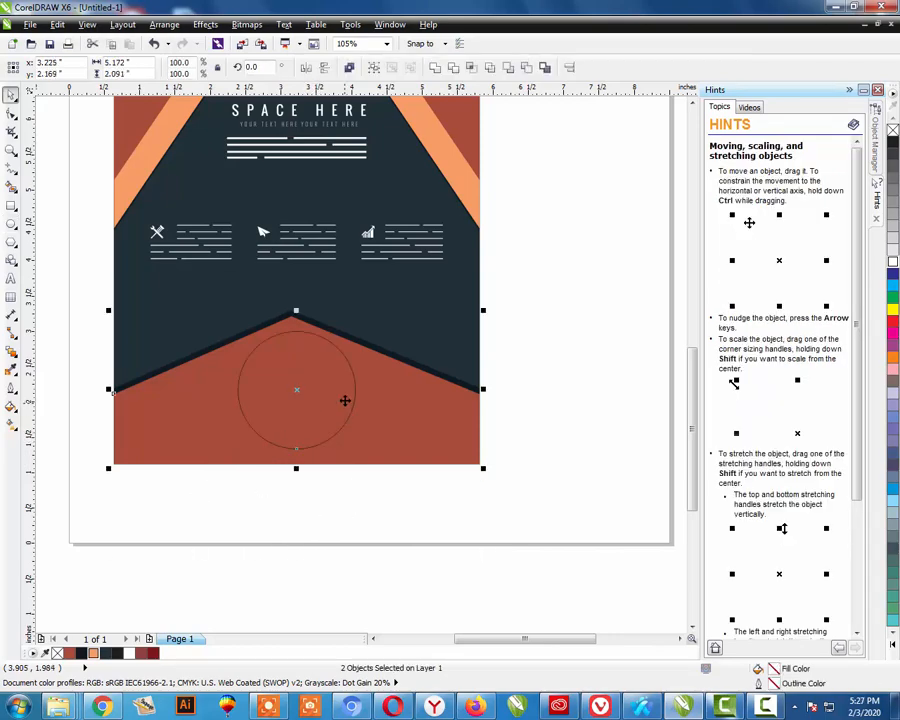
key("Escape")
- Add a concentric smaller copy of the circle, scaled to about 1.52 inches in diameter
left_click(352, 358)
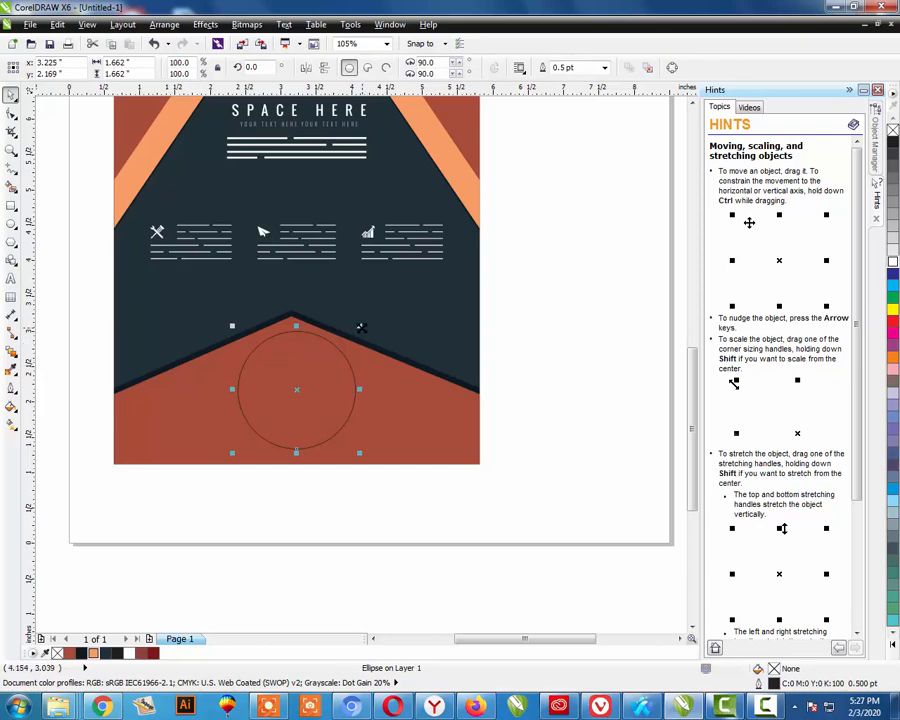
left_click_drag(361, 327, 352, 332)
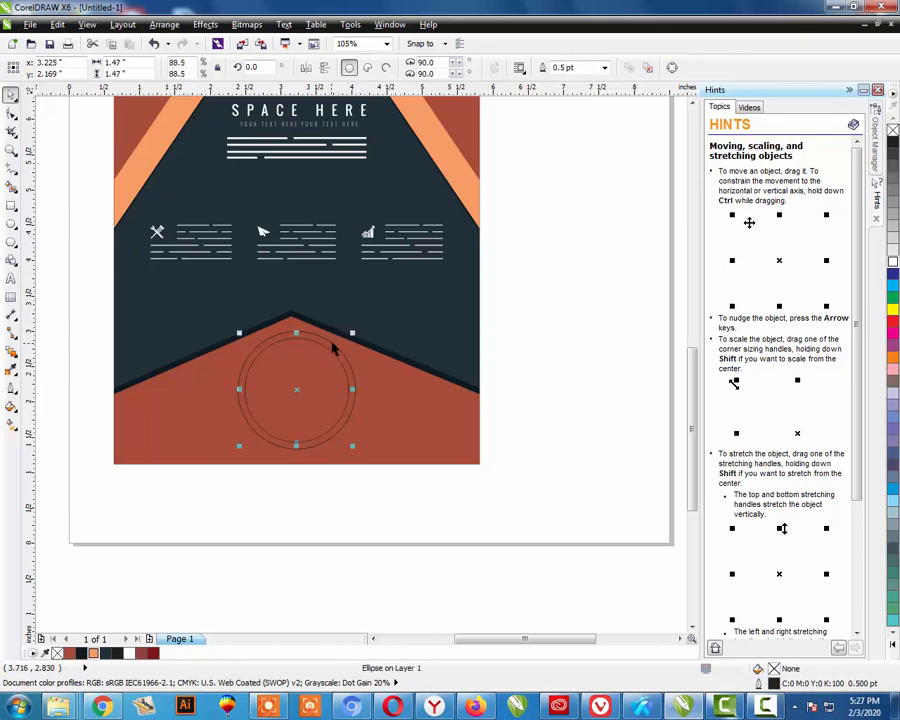
key("z")
left_click_drag(396, 297, 181, 494)
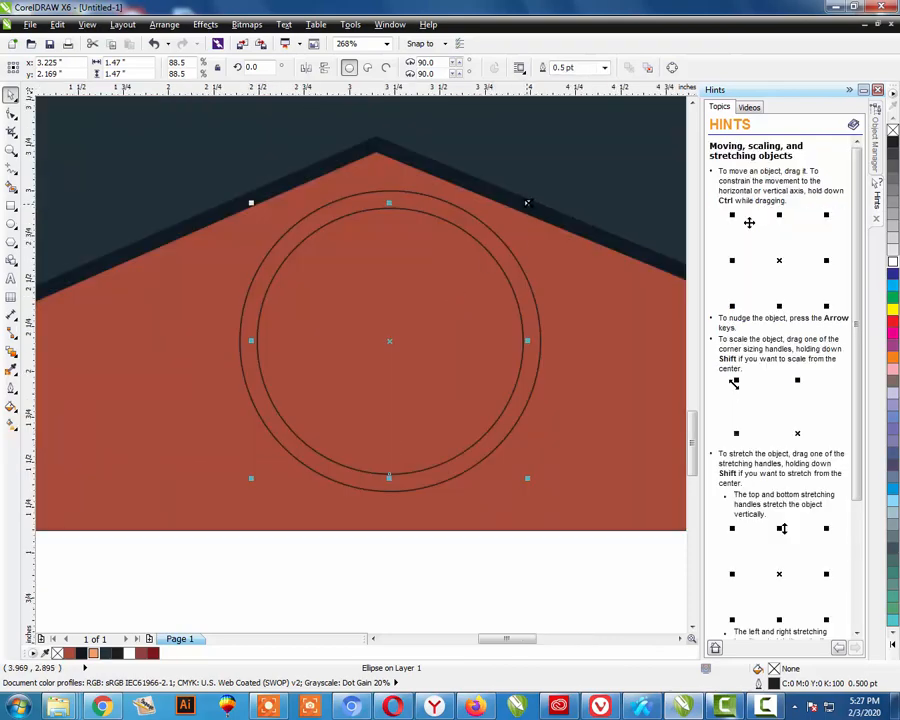
left_click_drag(527, 203, 531, 198)
- Trim the outer circle with the inner circle to form a ring
left_click(483, 227, "shift")
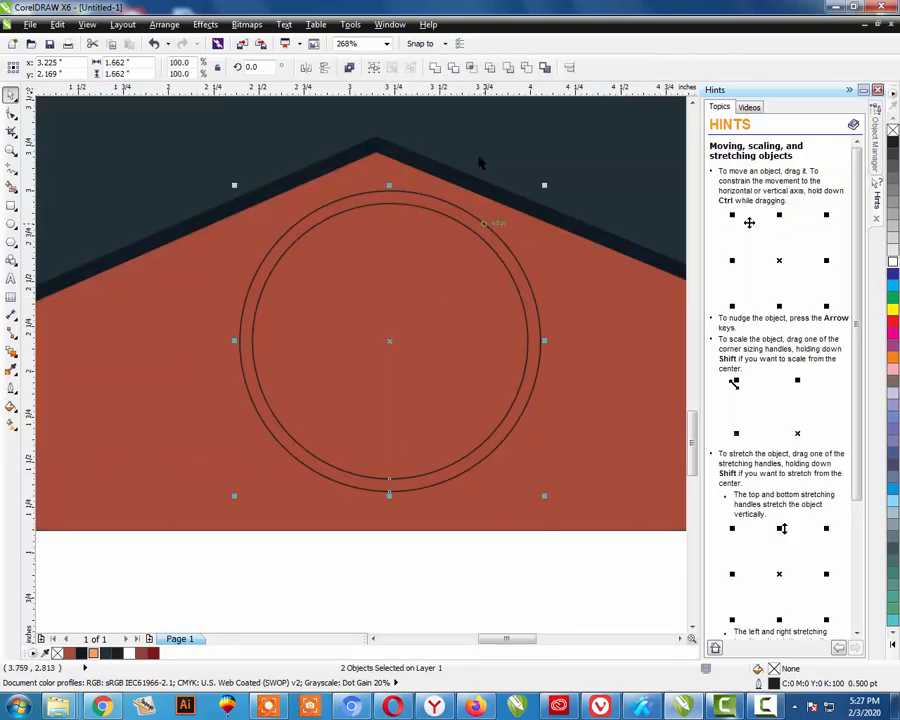
left_click(453, 67)
key("Escape")
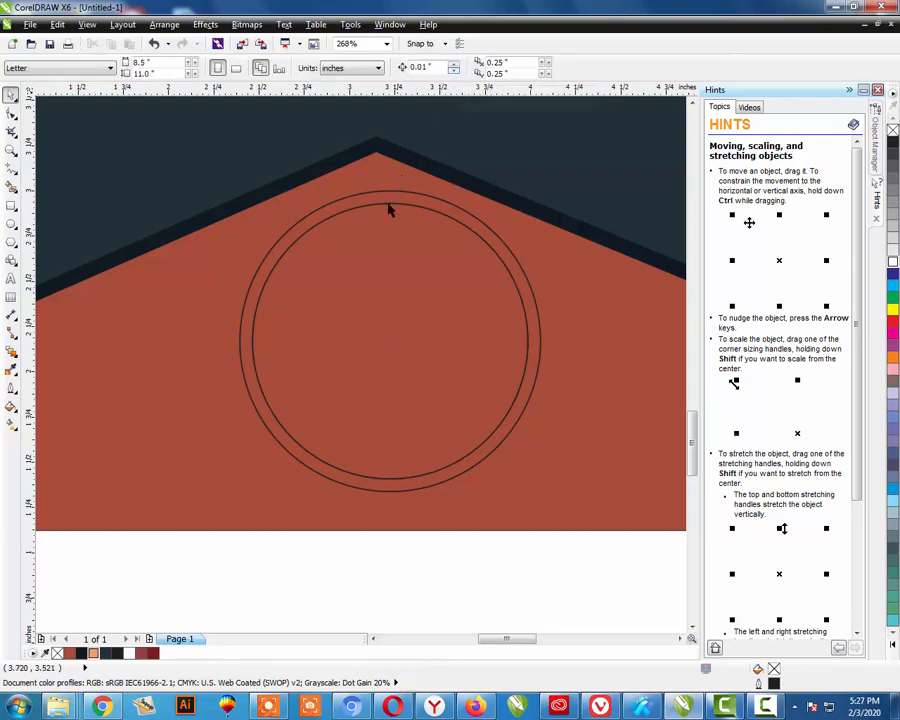
- Fill the ring and the inner circle with dark red C29 M98 Y100 K37
scroll(390, 315, "down", 3)
left_click_drag(499, 393, 345, 257)
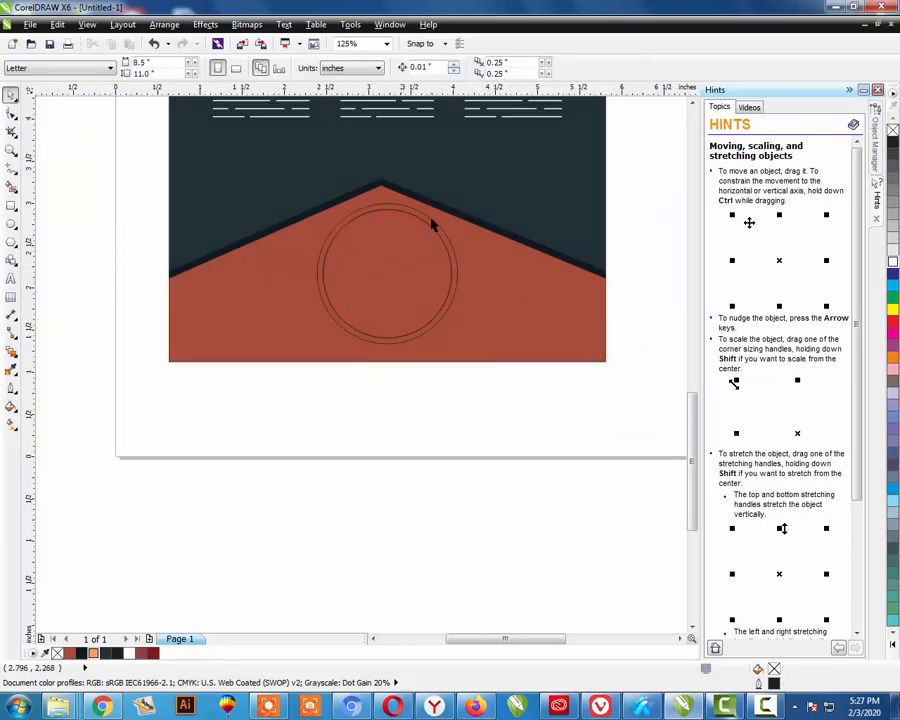
left_click(435, 228)
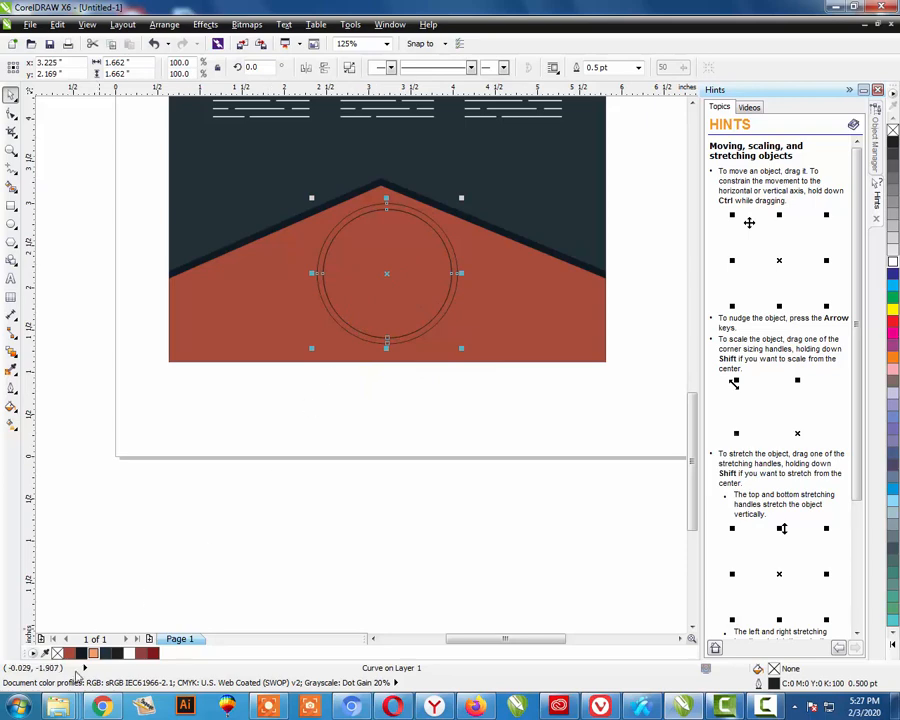
left_click(143, 656)
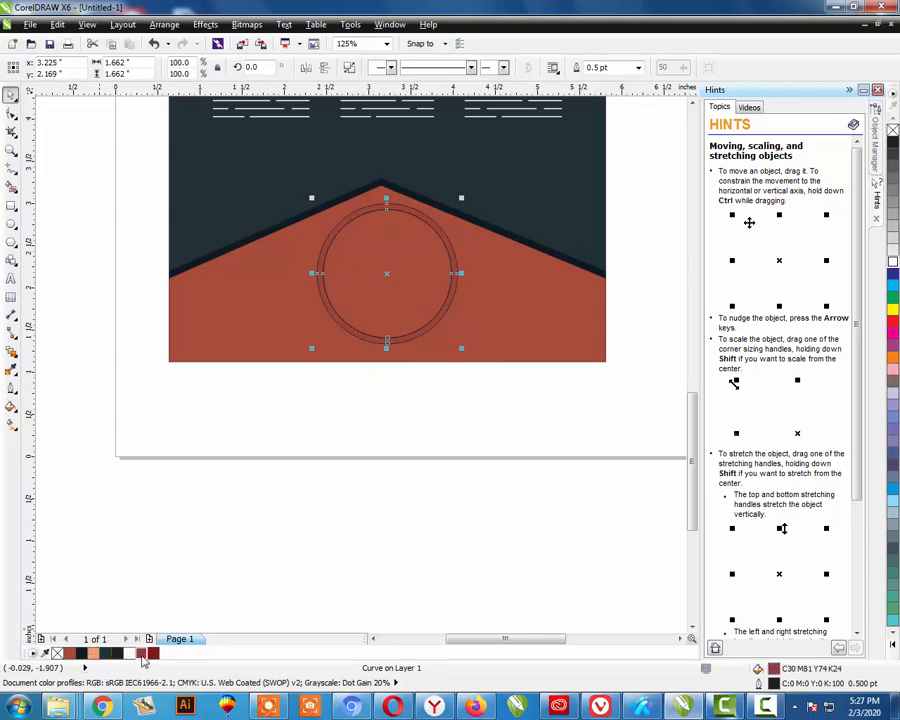
left_click(153, 655)
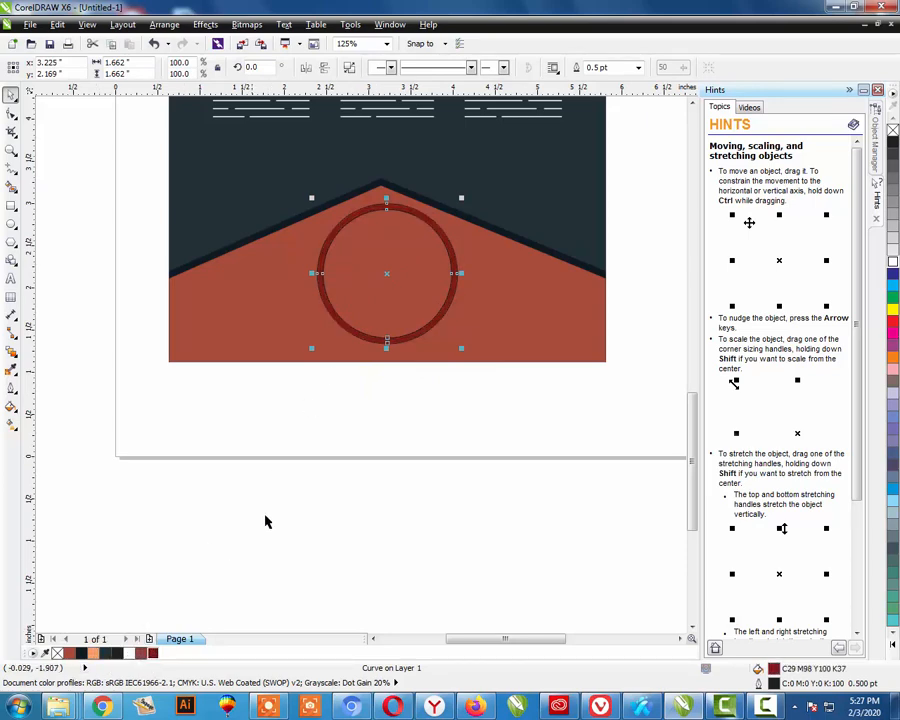
key("Escape")
left_click(345, 234)
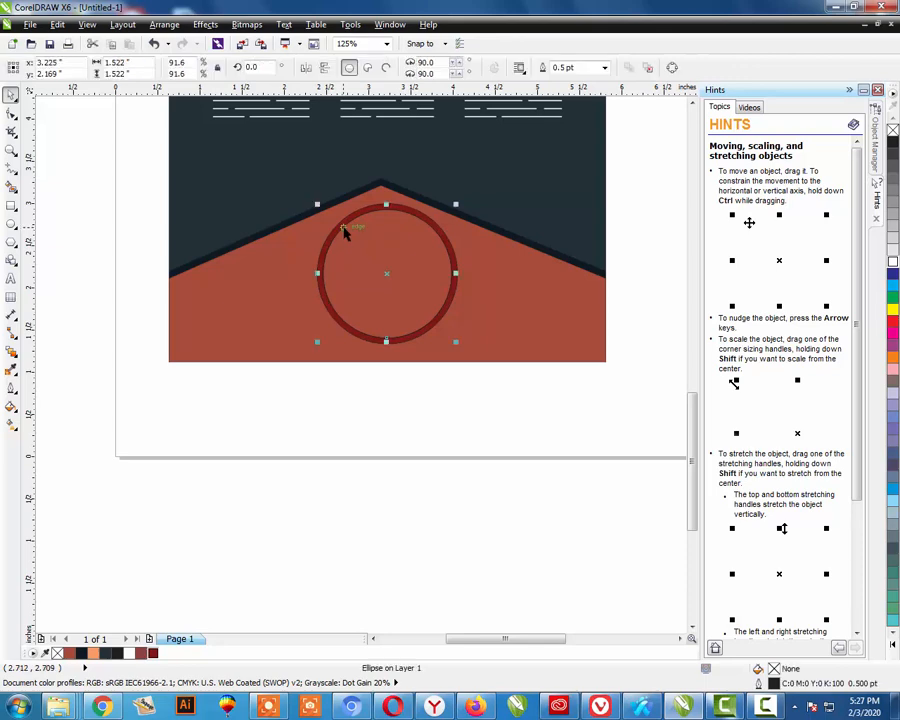
left_click(153, 655)
left_click(361, 403)
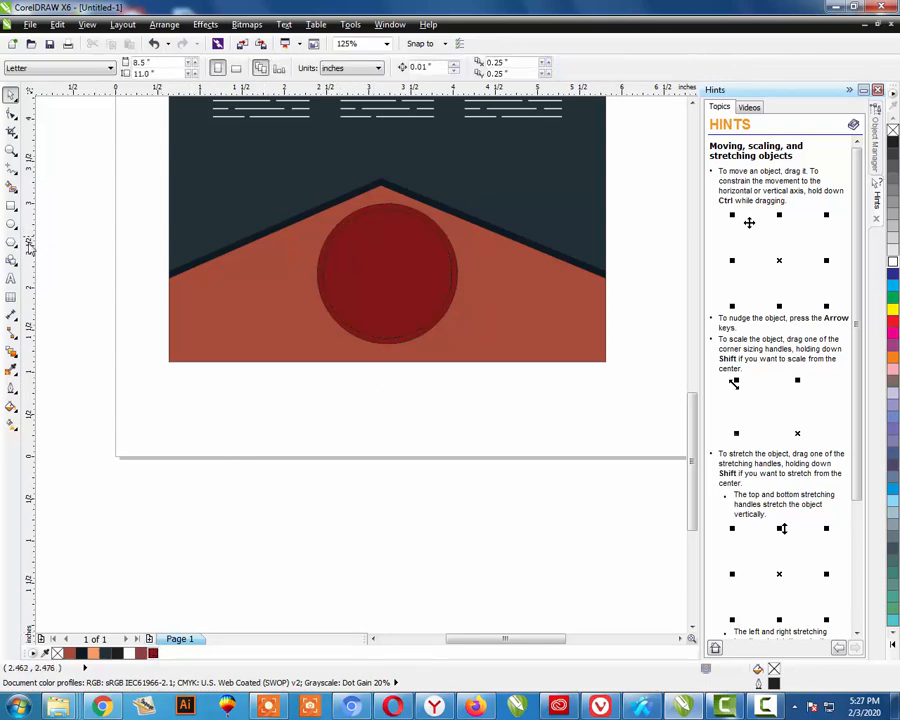
- Move the ring and the inner circle together off the base to the blank area below the banner
left_click(12, 207)
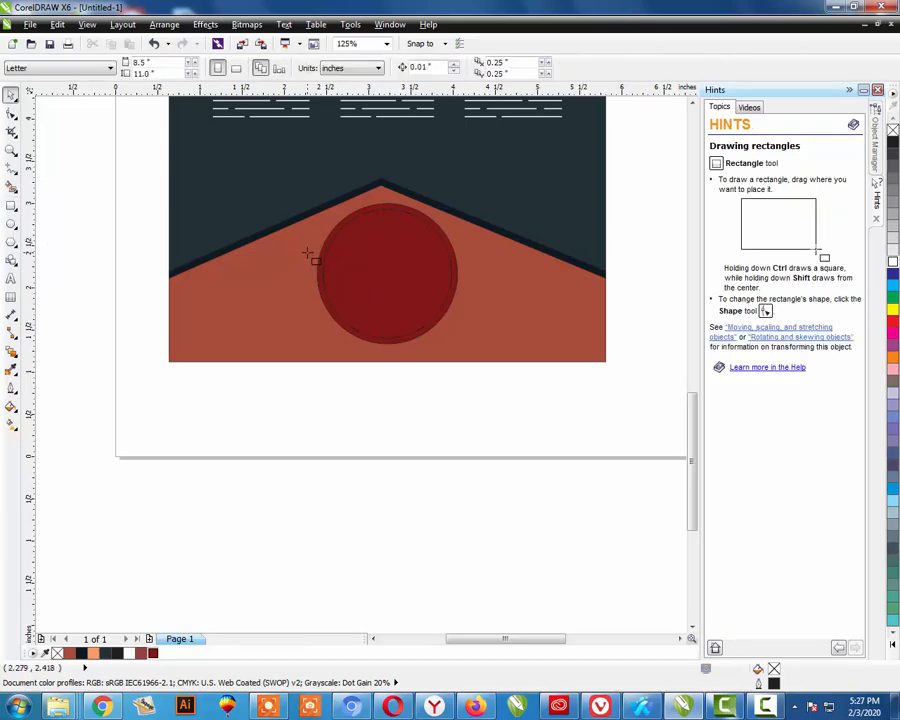
left_click_drag(477, 410, 297, 195)
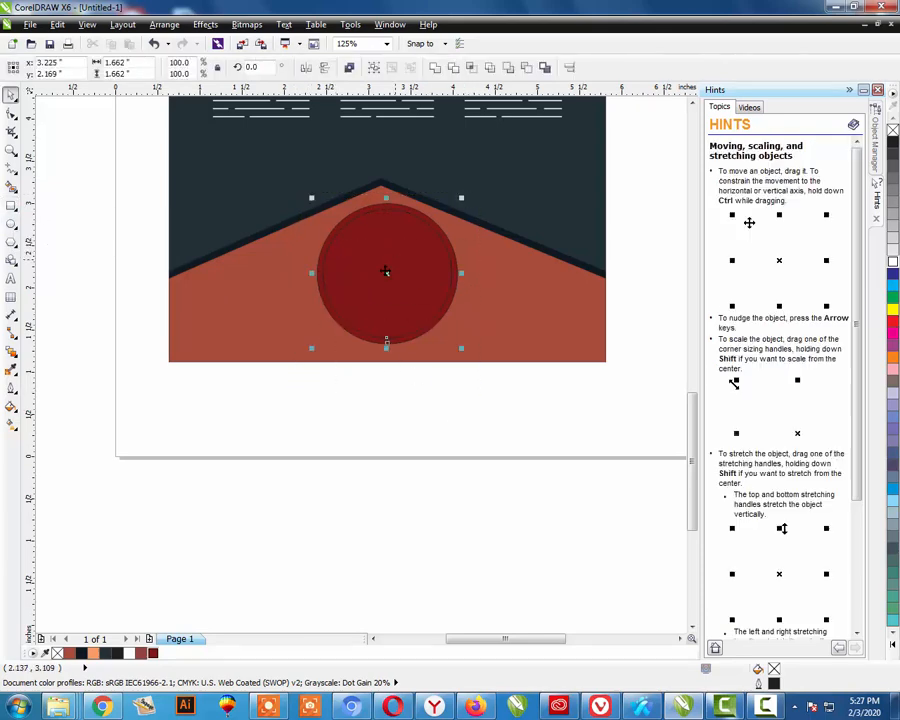
left_click_drag(387, 272, 303, 485)
key("z")
left_click_drag(164, 366, 436, 586)
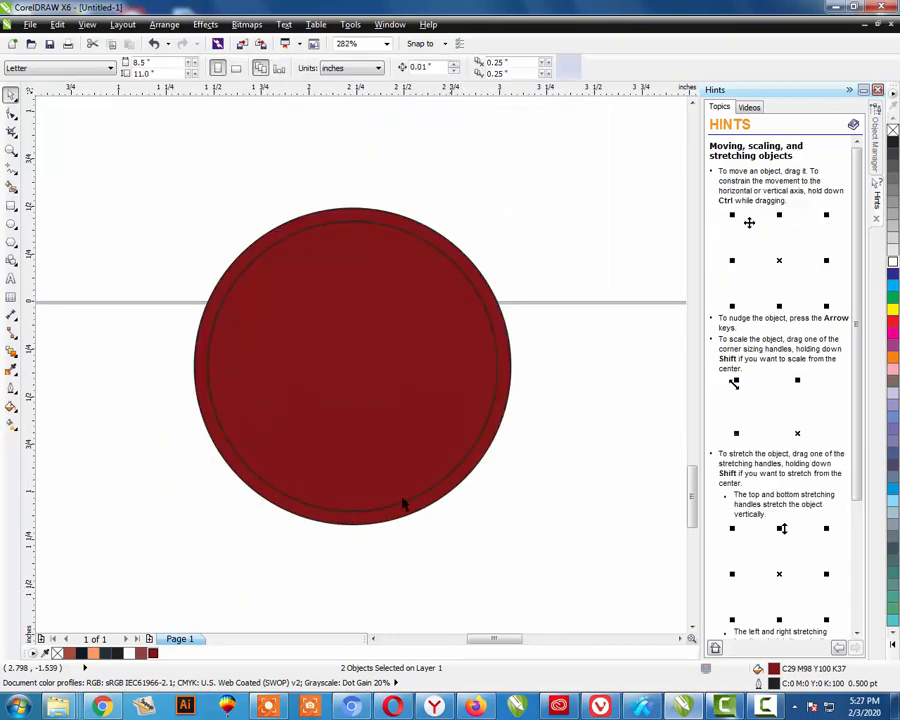
- Draw a square of about 0.126 inches near the top of the dark red circle and repeat it into an adjoining row of six
left_click(12, 206)
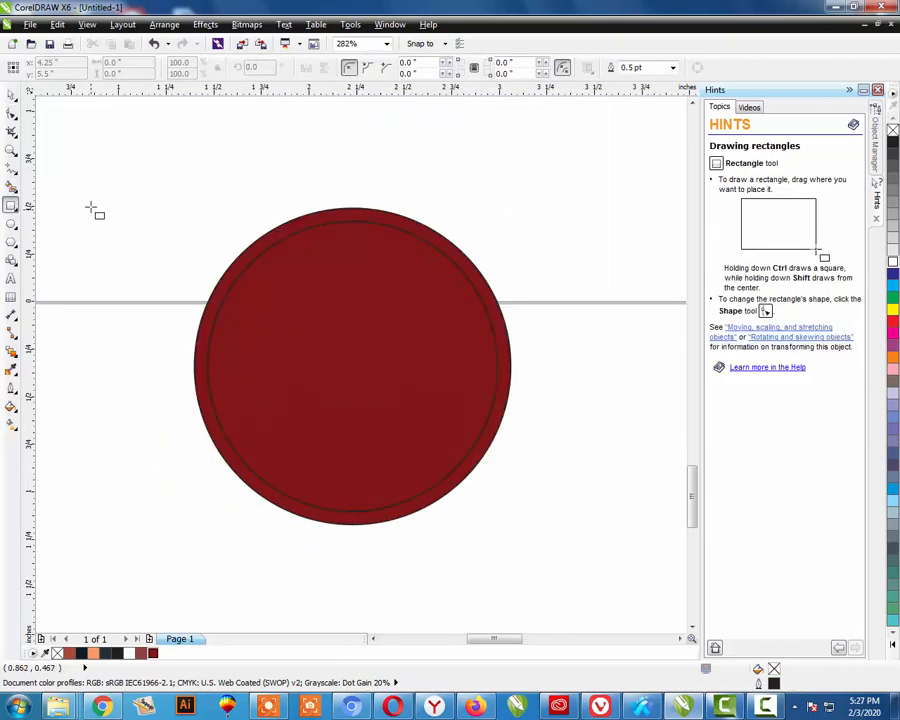
mouse_move(90, 207)
left_mouse_down()
mouse_move(107, 238)
mouse_move(94, 229)
mouse_move(253, 267)
mouse_move(301, 239)
mouse_move(298, 231)
mouse_move(322, 226)
left_mouse_up()
key("space")
right_click(322, 226)
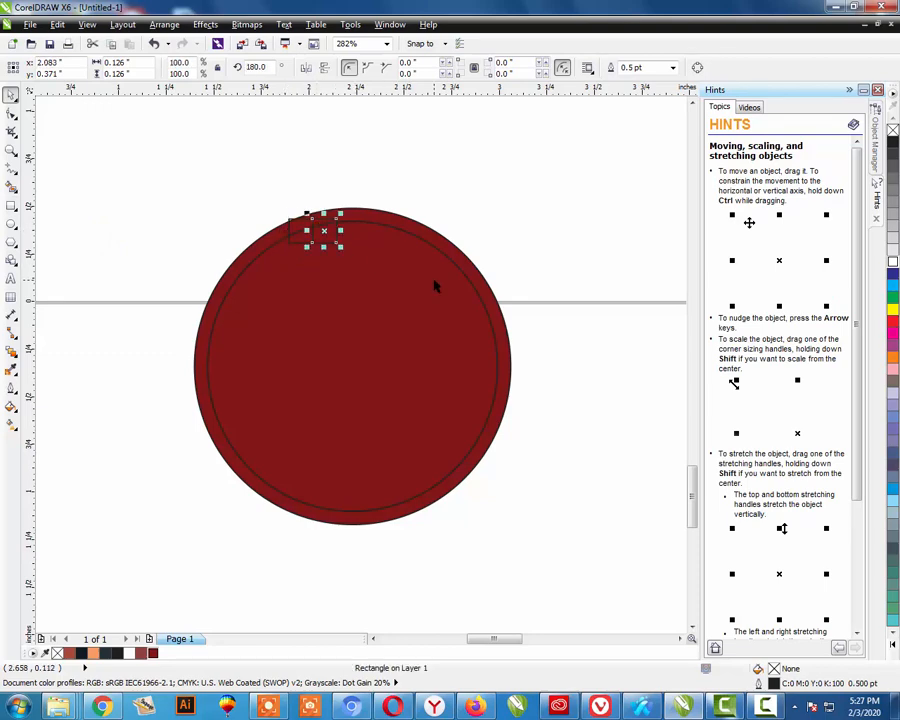
key("ctrl+r")
key("ctrl+r")
key("ctrl+r")
key("ctrl+r")
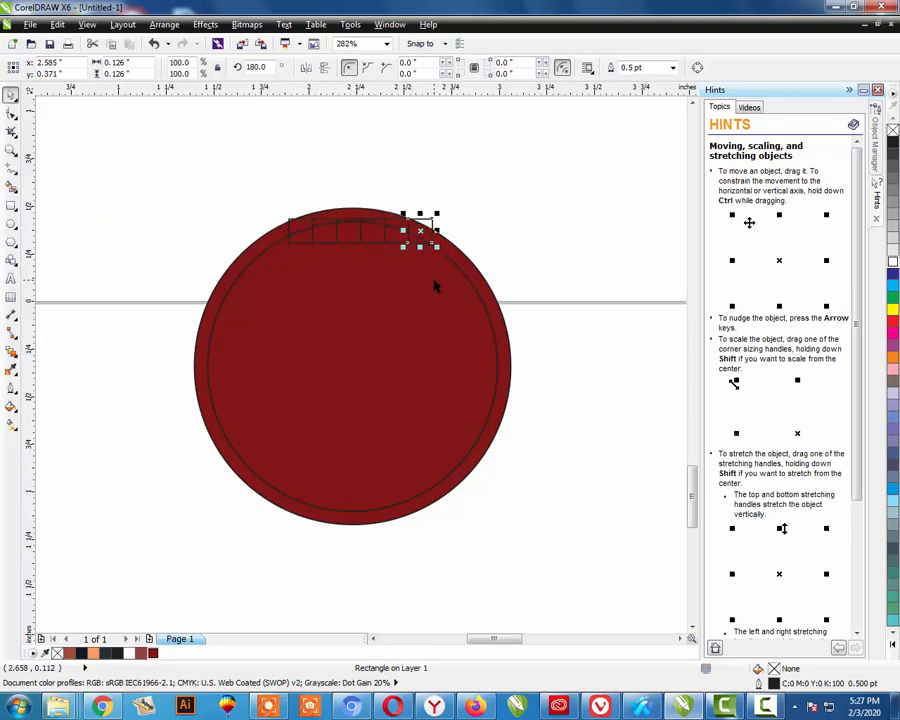
- Delete every second square so that three evenly spaced squares remain in the row
key("Escape")
left_click(321, 245)
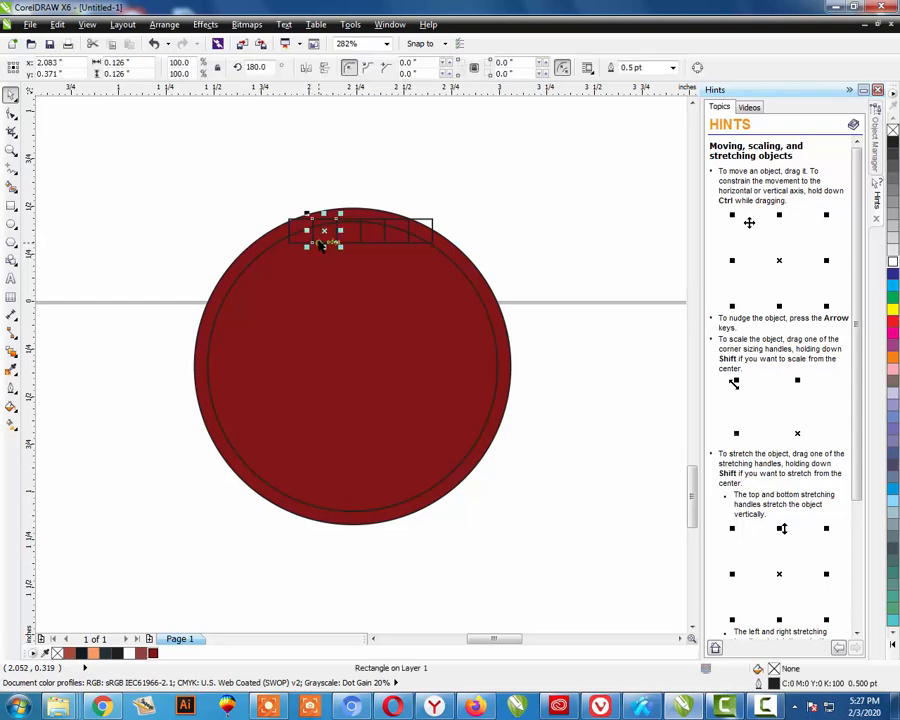
key("Delete")
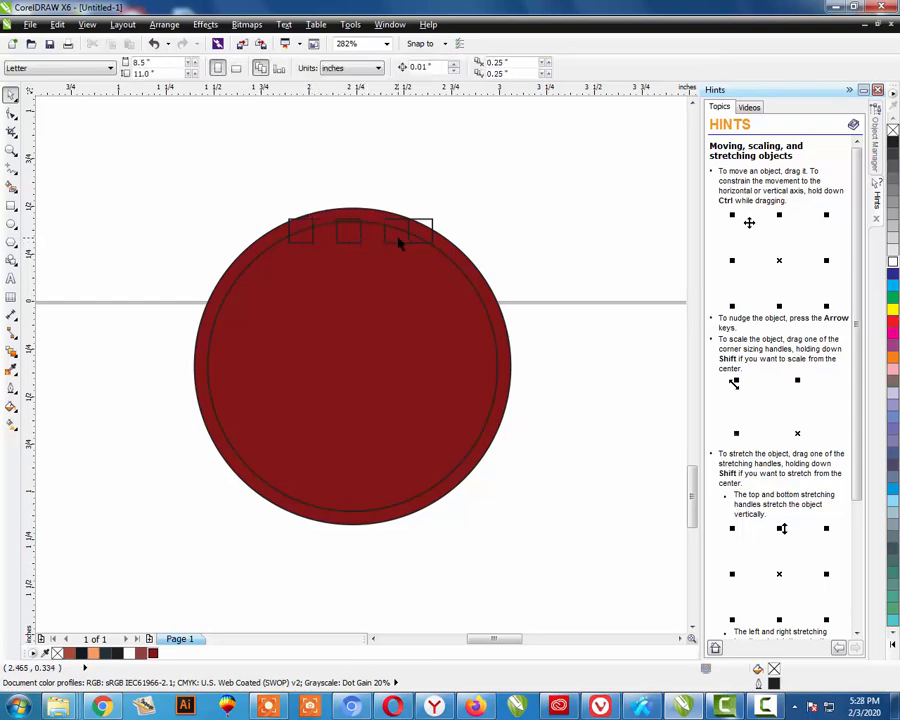
left_click(402, 246)
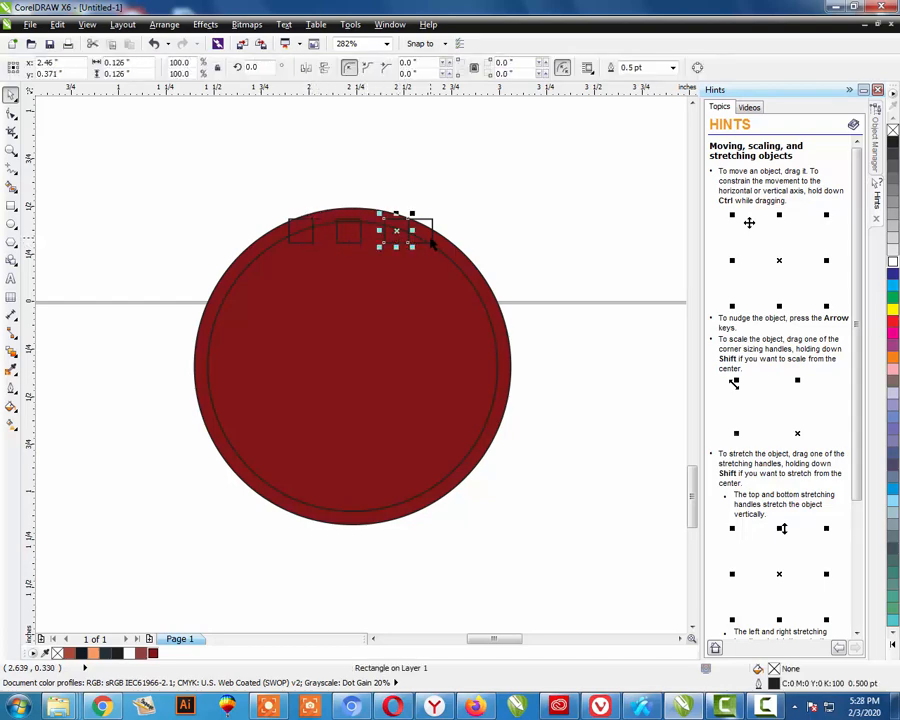
left_click(430, 241)
key("Delete")
- Fill the three squares with the lighter red C30 M81 Y74 K24 and remove their outlines
left_click_drag(245, 205, 434, 317)
left_click(148, 653)
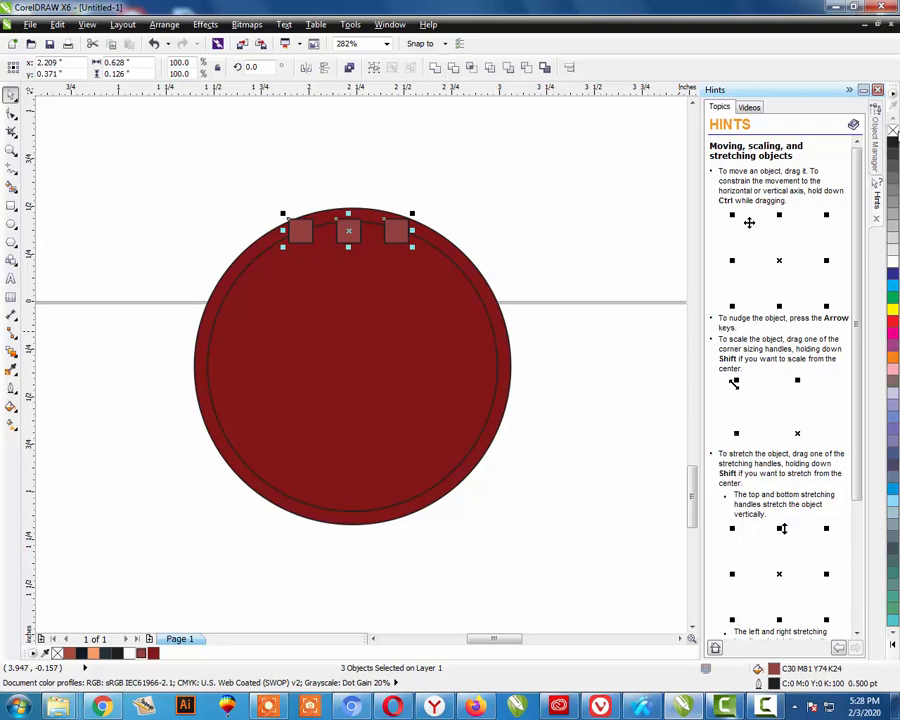
right_click(893, 130)
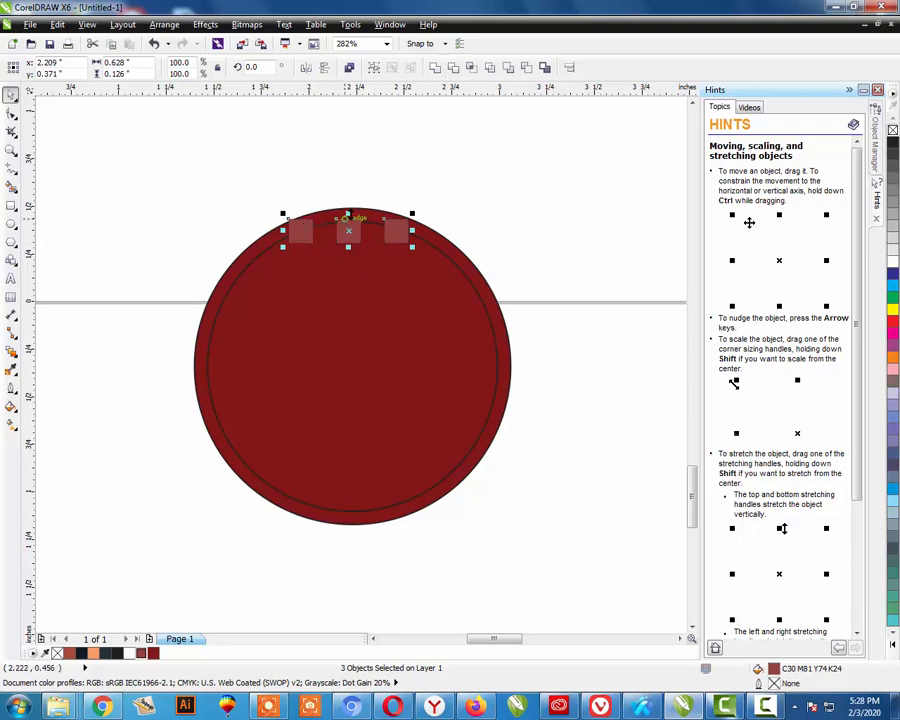
- Copy the three squares directly below, offset one square to the left, and add a fourth evenly spaced square at the row's right end
left_click_drag(348, 216, 412, 256)
key("Escape")
left_click(358, 254)
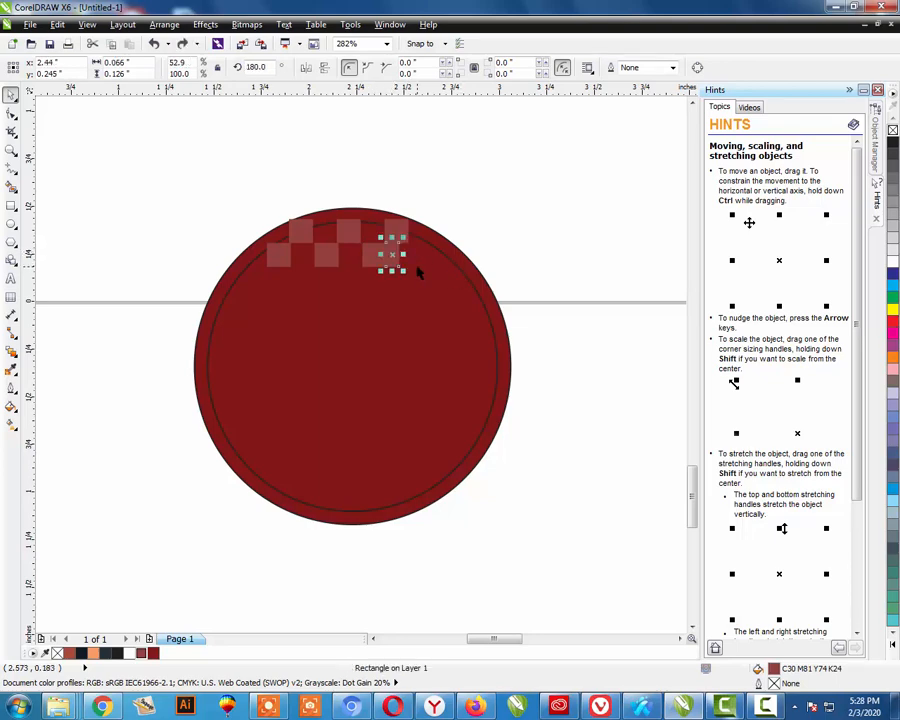
key("ctrl+z")
left_click(373, 256)
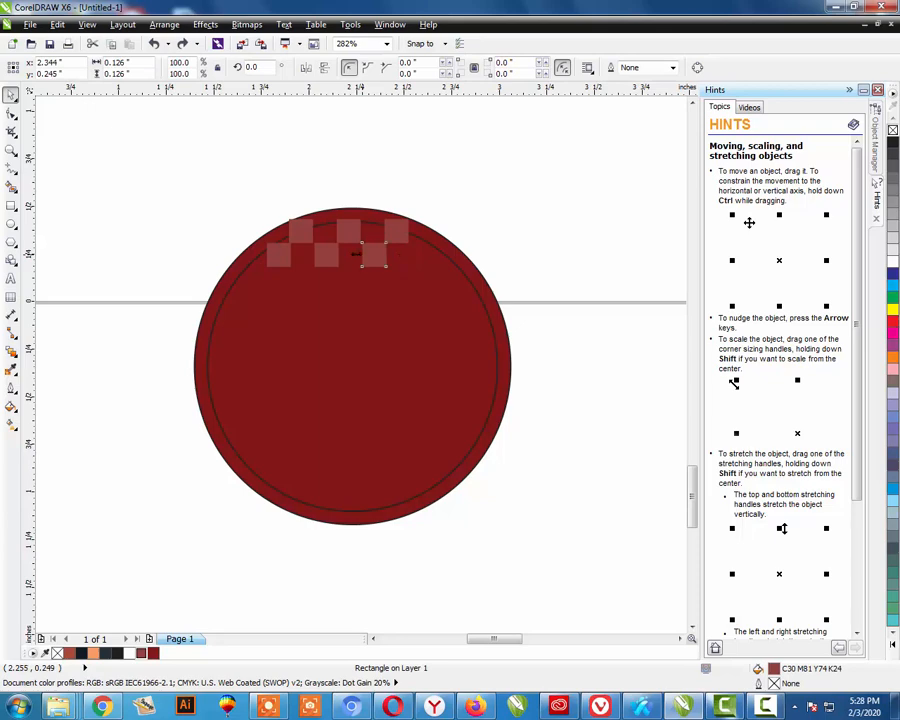
left_click_drag(357, 254, 398, 253)
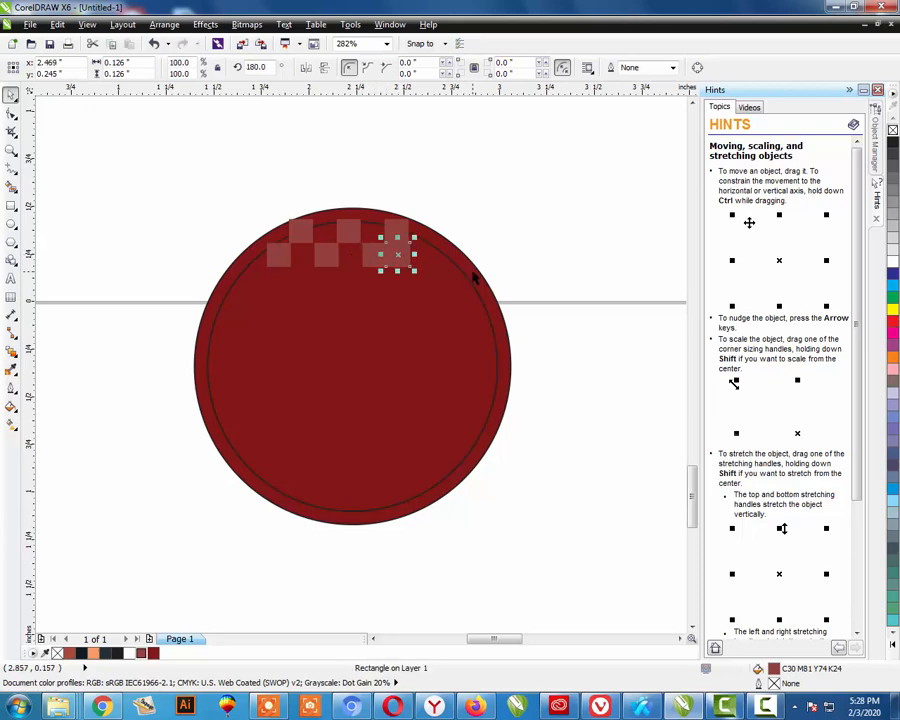
key("ctrl+r")
left_click(404, 263)
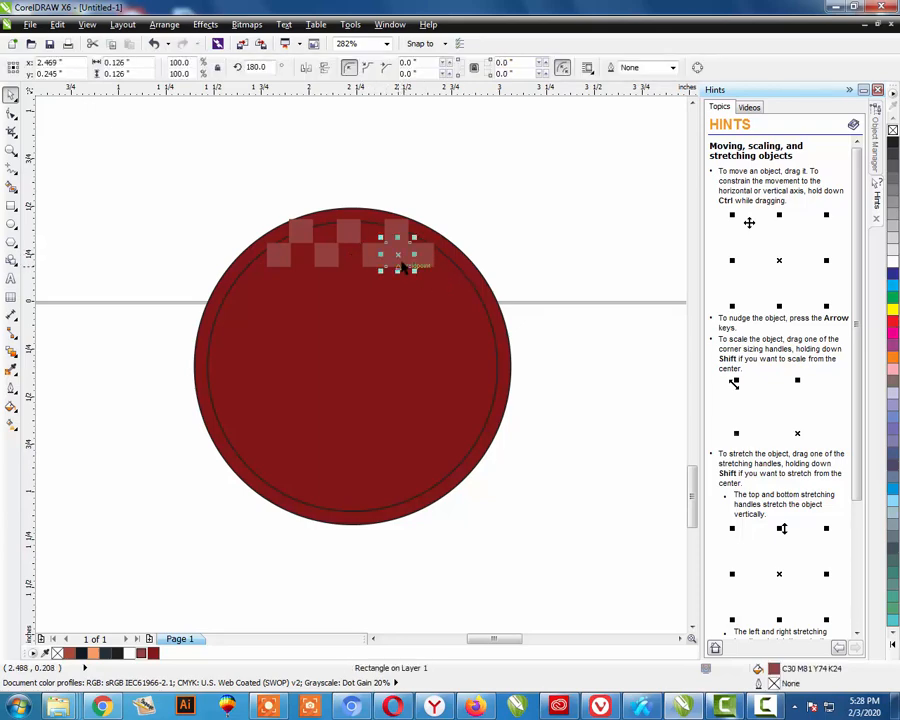
key("Delete")
- Copy the four-square row below, offset one square to the left, and add a fifth evenly spaced square at its right end
left_click_drag(607, 324, 224, 245)
left_click_drag(349, 238, 331, 276)
key("Escape")
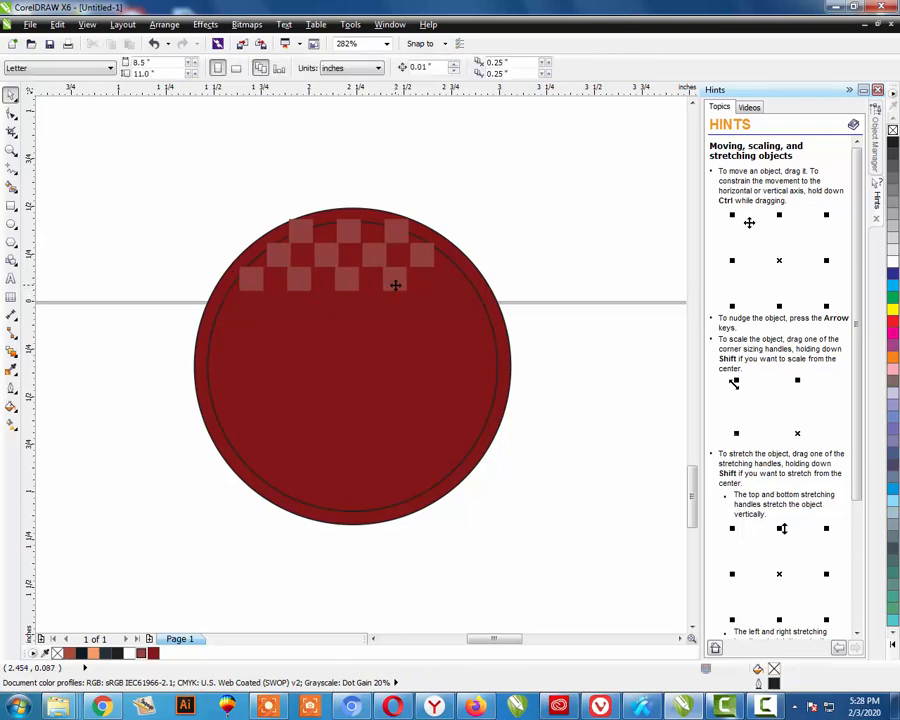
left_click(392, 279)
left_click_drag(378, 279, 402, 279)
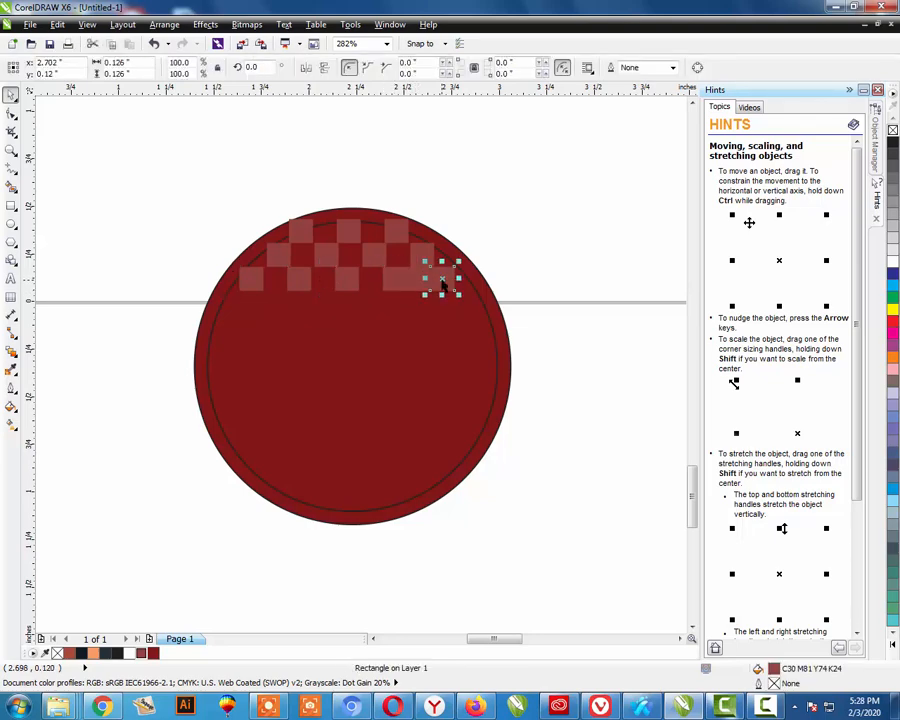
key("Escape")
left_click(416, 290)
key("Escape")
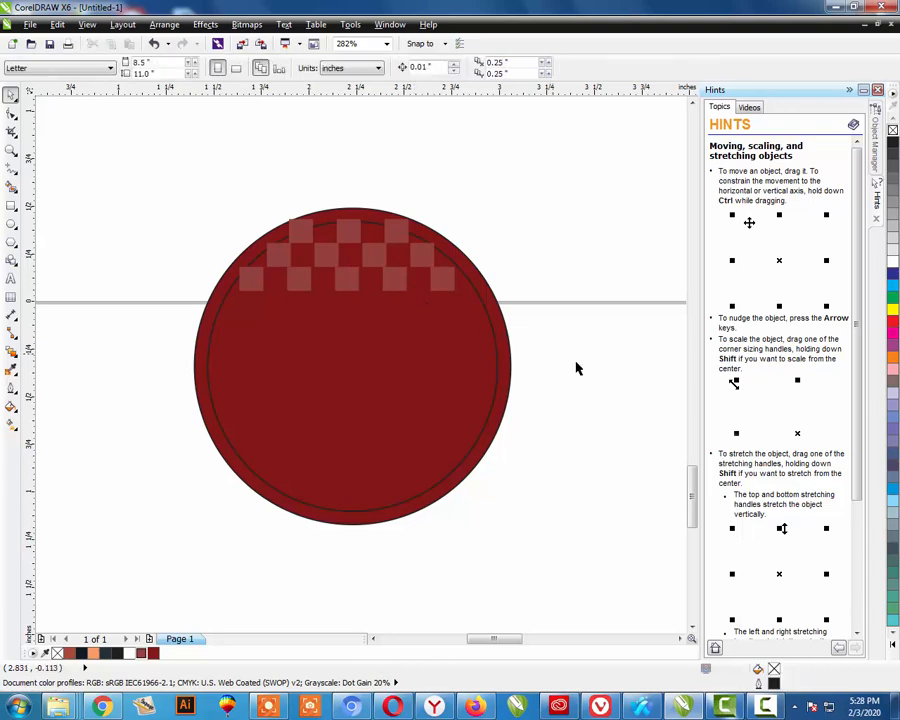
- Copy the five-square row below, offset one square to the right, and add a sixth evenly spaced square at its left end
left_click_drag(603, 364, 185, 265)
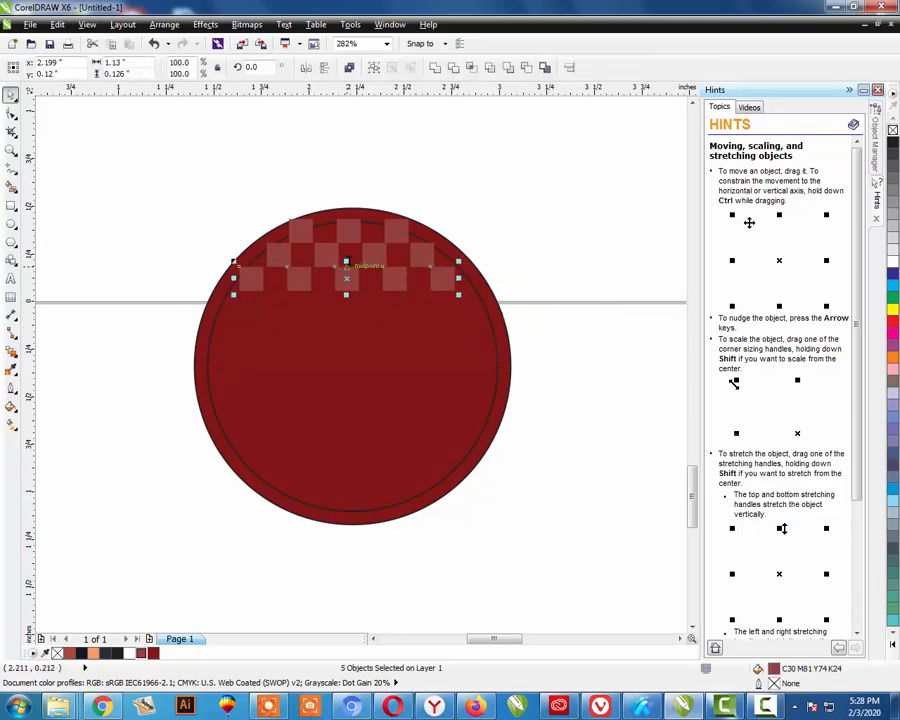
left_click_drag(347, 262, 369, 300)
key("Escape")
left_click(268, 302)
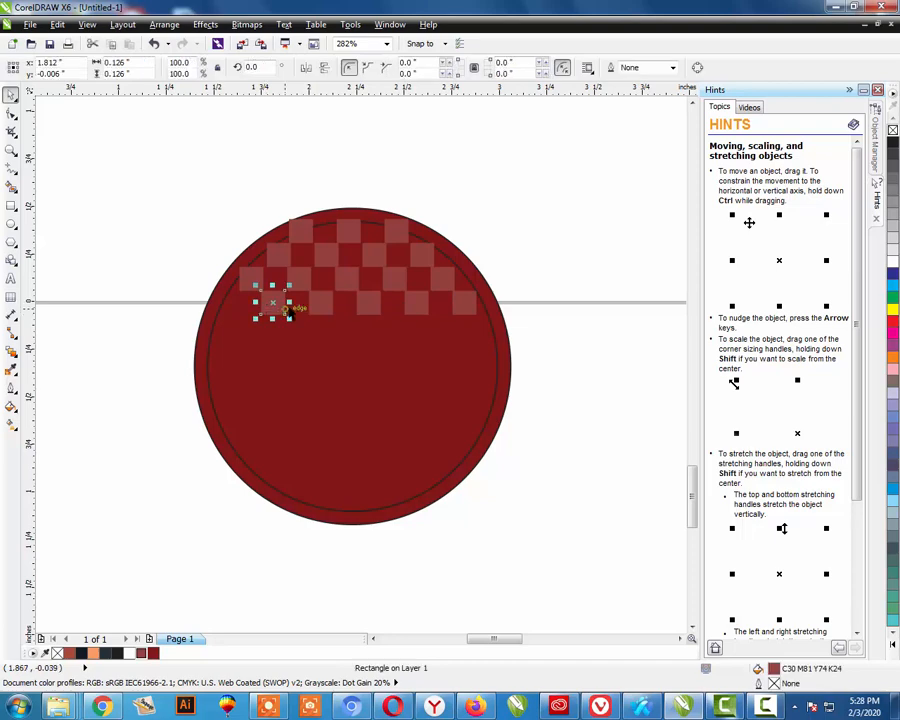
left_click_drag(289, 302, 247, 298)
right_click(247, 298)
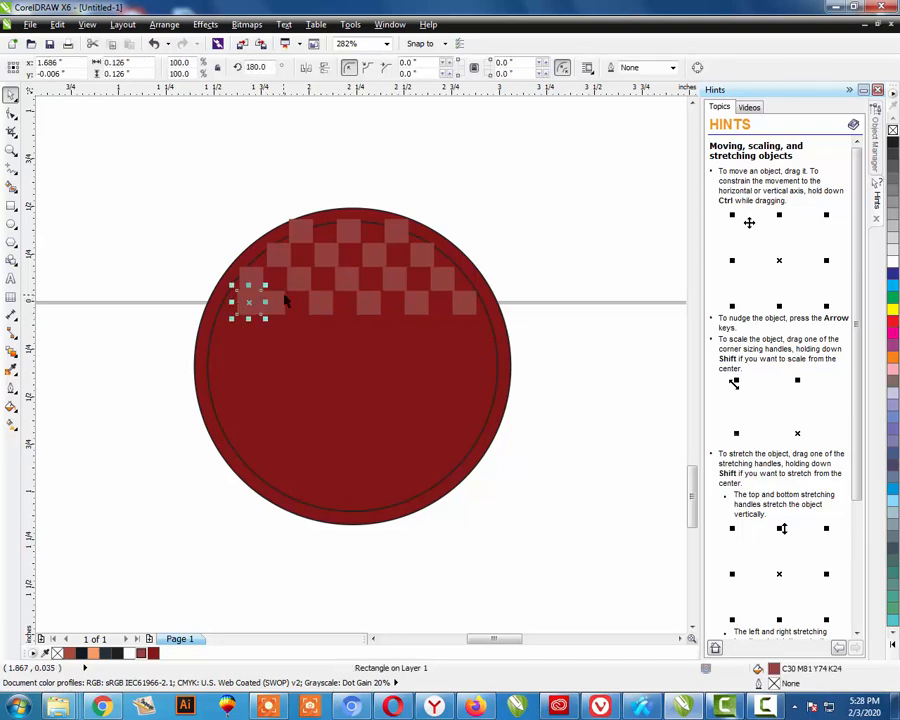
key("ctrl+r")
left_click(252, 309)
key("Delete")
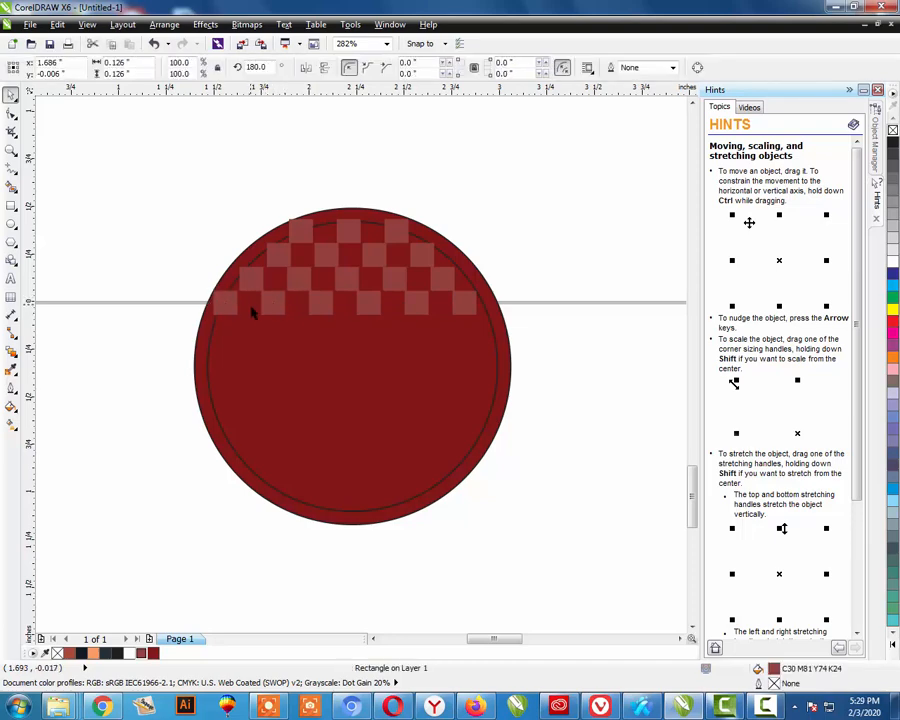
- Copy the six-square row below as a staggered fifth row and add a seventh evenly spaced square at its left end
left_click_drag(568, 384, 186, 300)
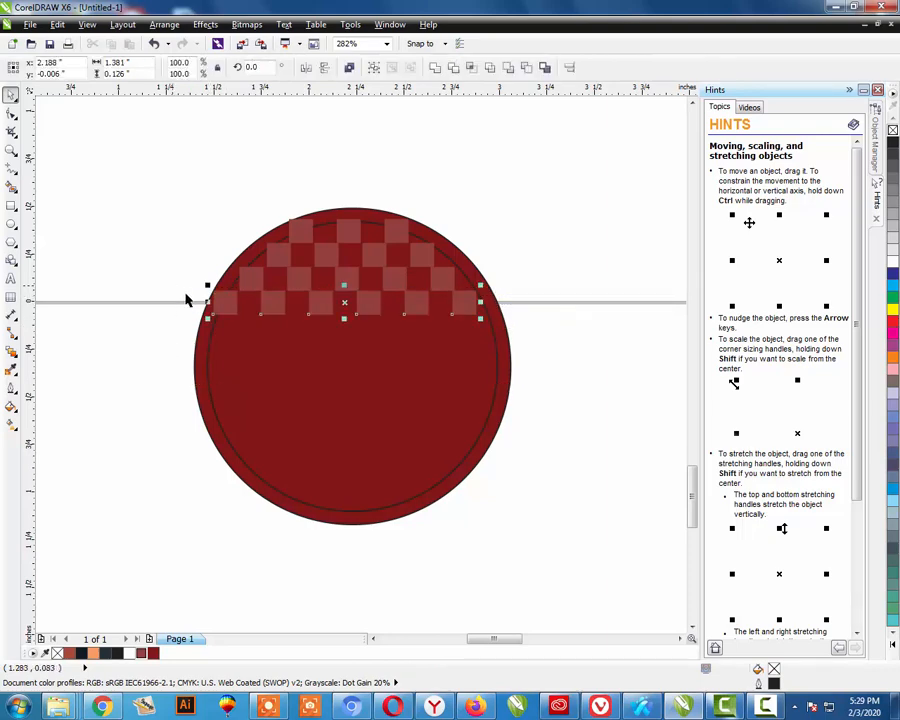
left_click_drag(344, 288, 366, 325)
key("Escape")
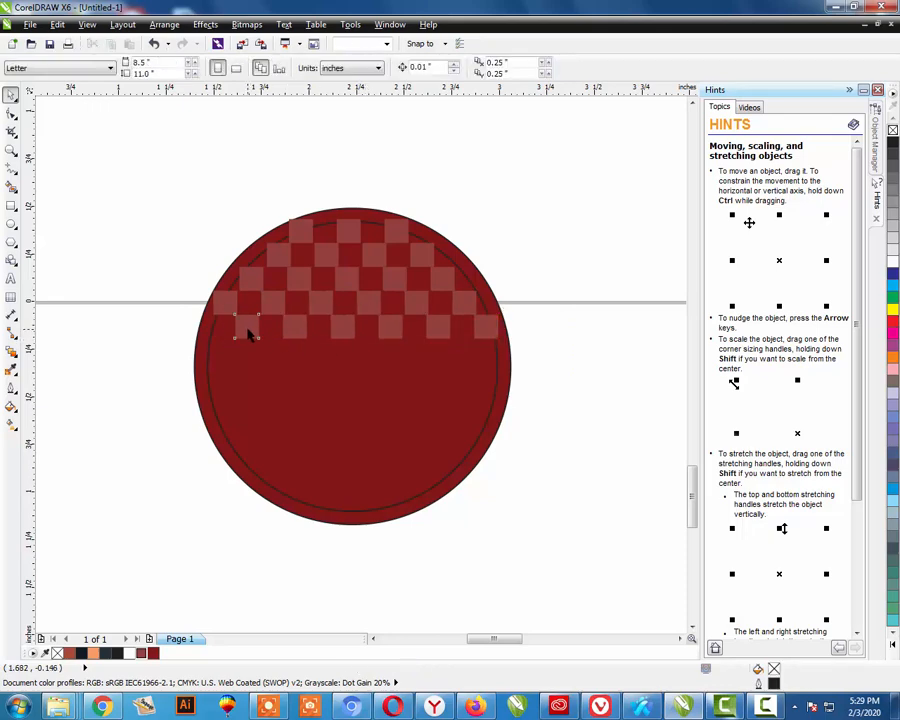
left_click(261, 328)
left_click_drag(261, 328, 220, 322)
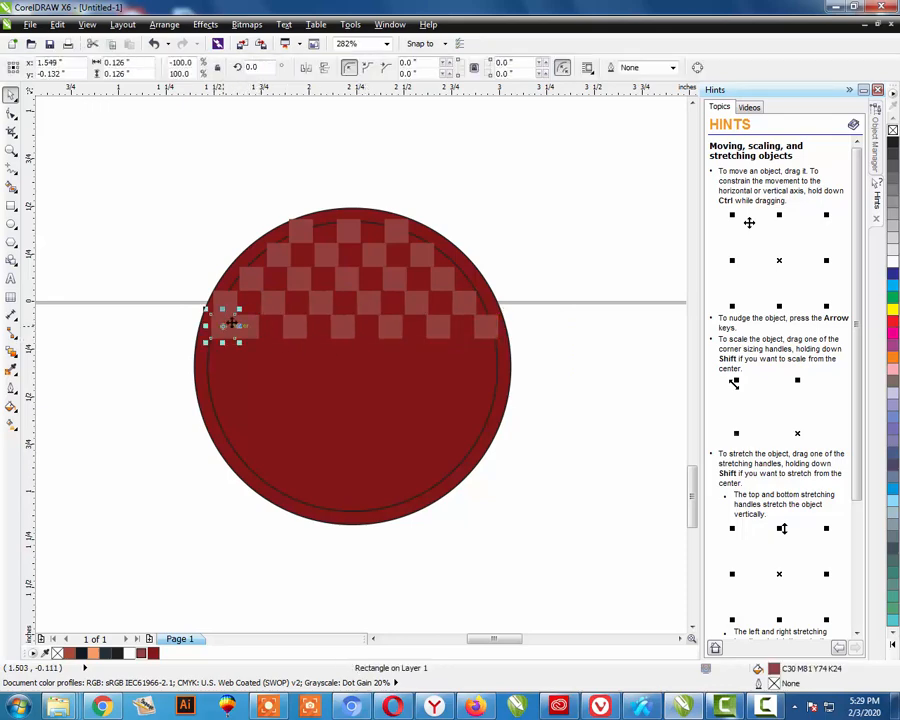
key("ctrl+r")
key("Escape")
left_click(227, 332)
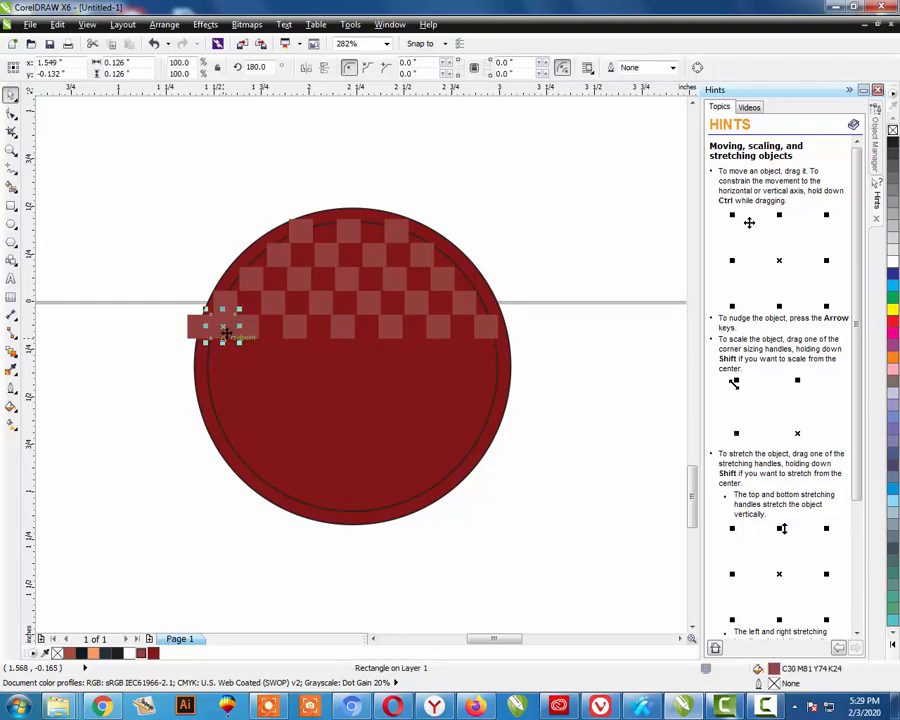
key("Delete")
- Copy the seven-square row downward twice, each copy offset one square to the right, forming the sixth and seventh checkerboard rows
left_click_drag(621, 420, 145, 319)
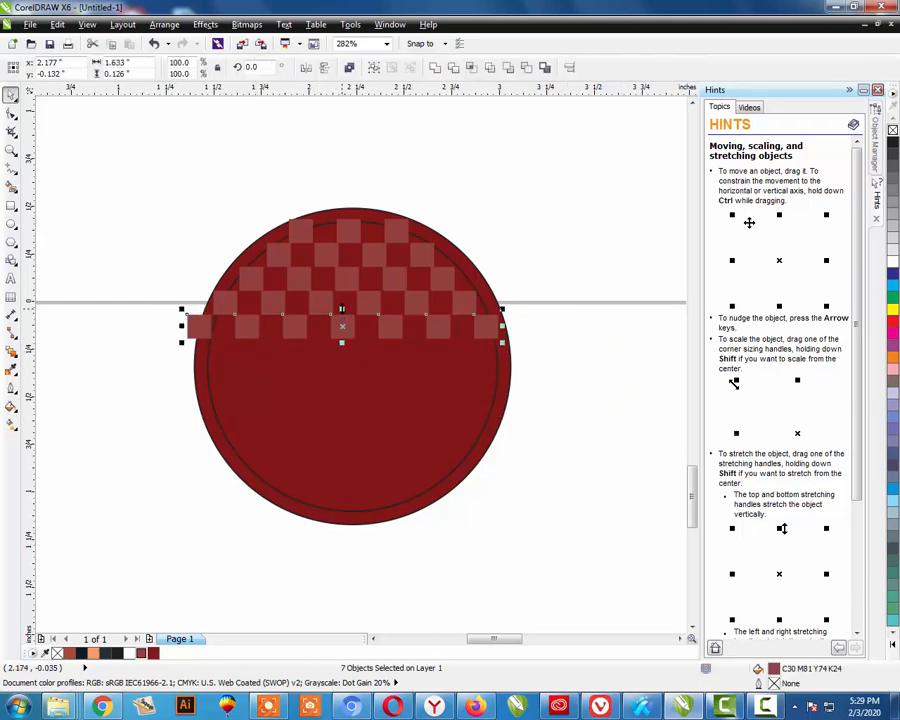
left_click_drag(341, 327, 364, 348)
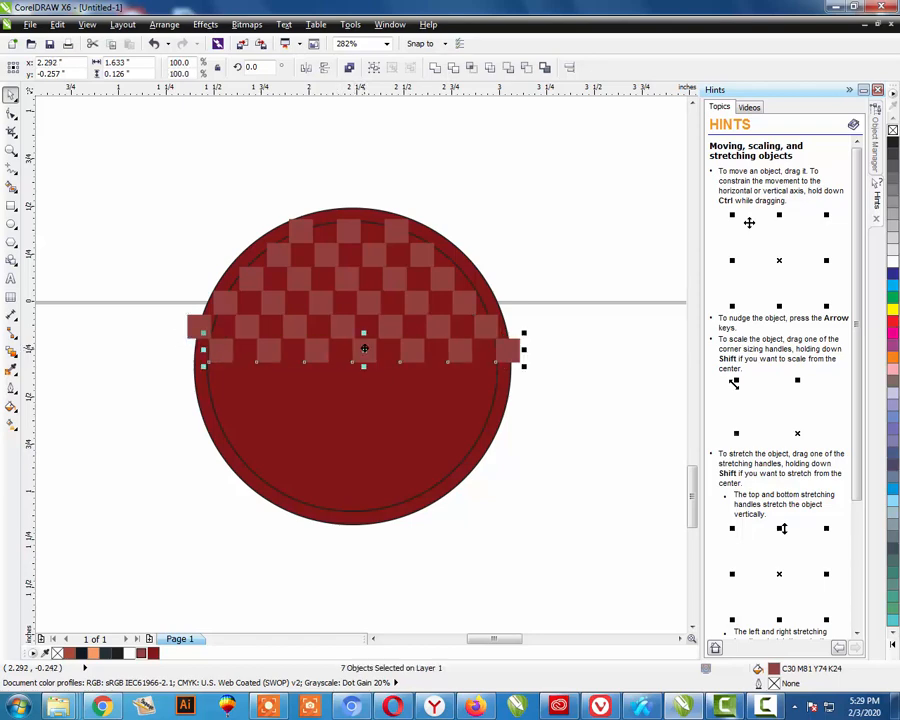
key("Escape")
left_click_drag(605, 428, 153, 340)
left_click_drag(363, 335, 358, 372)
left_click_drag(358, 373, 390, 373)
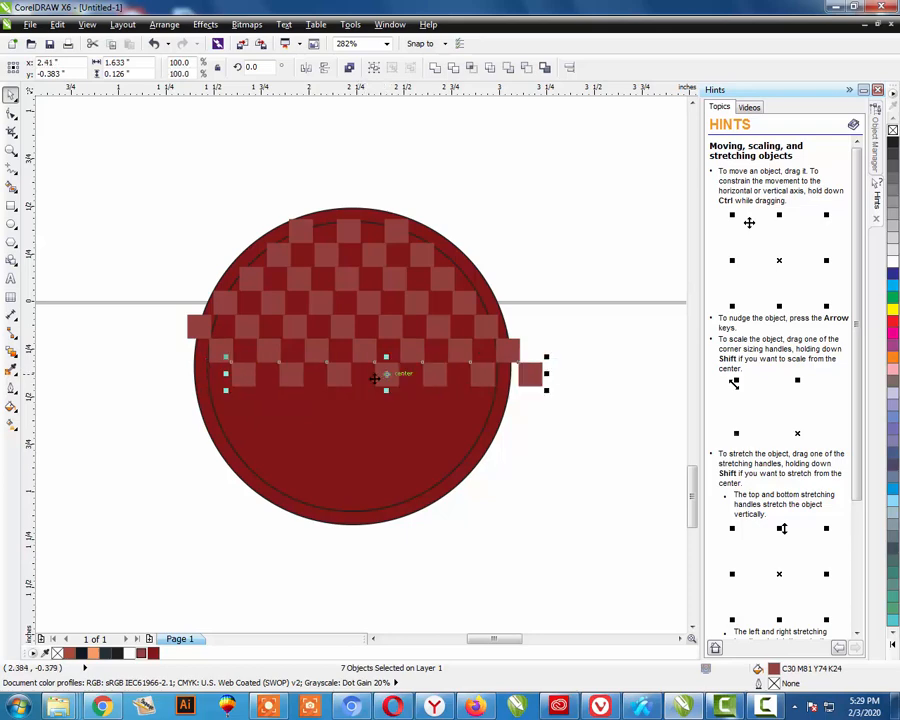
- Add an eighth evenly spaced square at the left end of the seventh row, deleting the adjoining helper copy
left_click(245, 381)
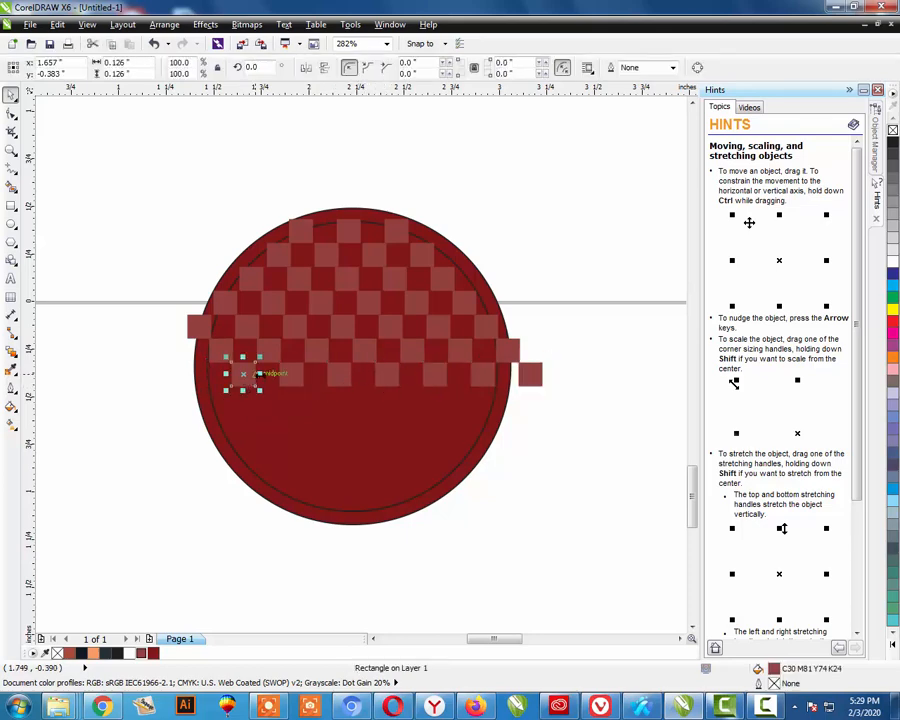
left_click_drag(259, 374, 216, 369)
right_click(216, 369)
left_click(251, 375)
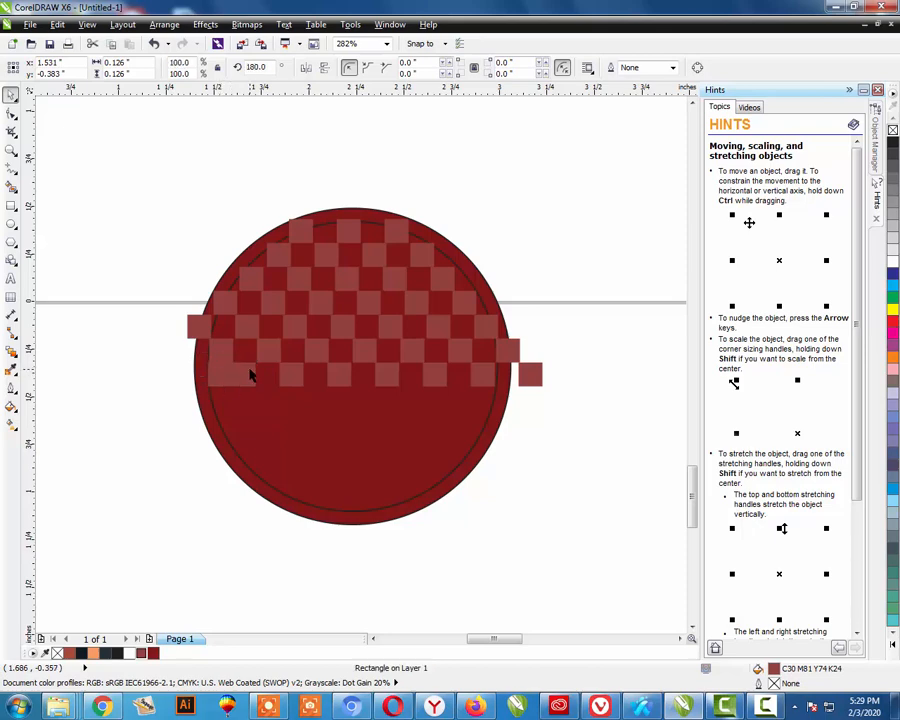
key("ctrl+r")
left_click(216, 370)
key("Delete")
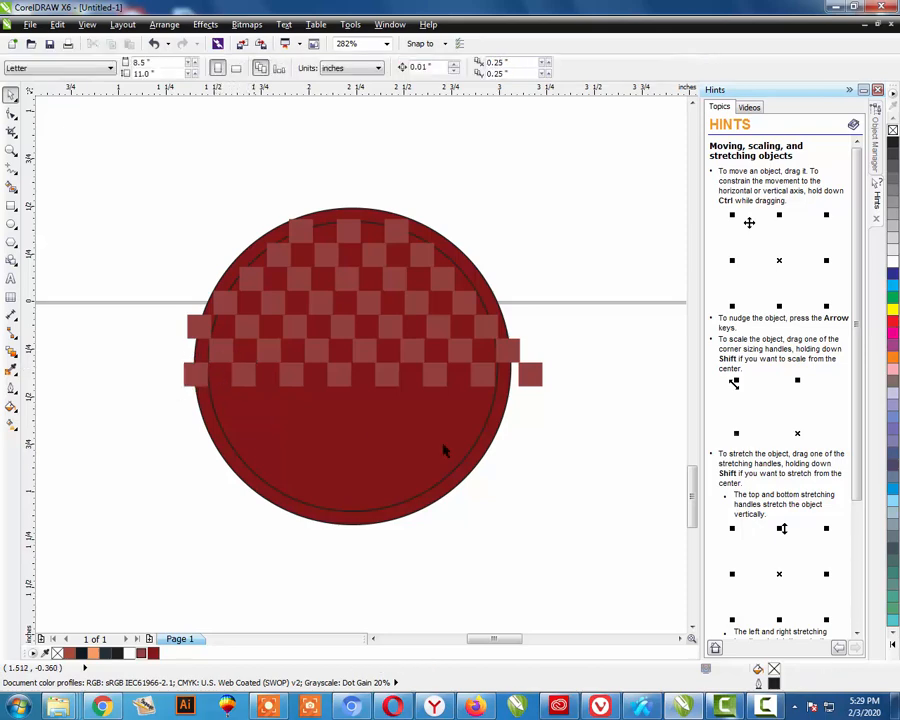
- Copy the eight-square row downward three times, each copy offset one square further right to continue the checkerboard
left_click_drag(603, 456, 125, 364)
left_click_drag(367, 365, 433, 446)
right_click(365, 414)
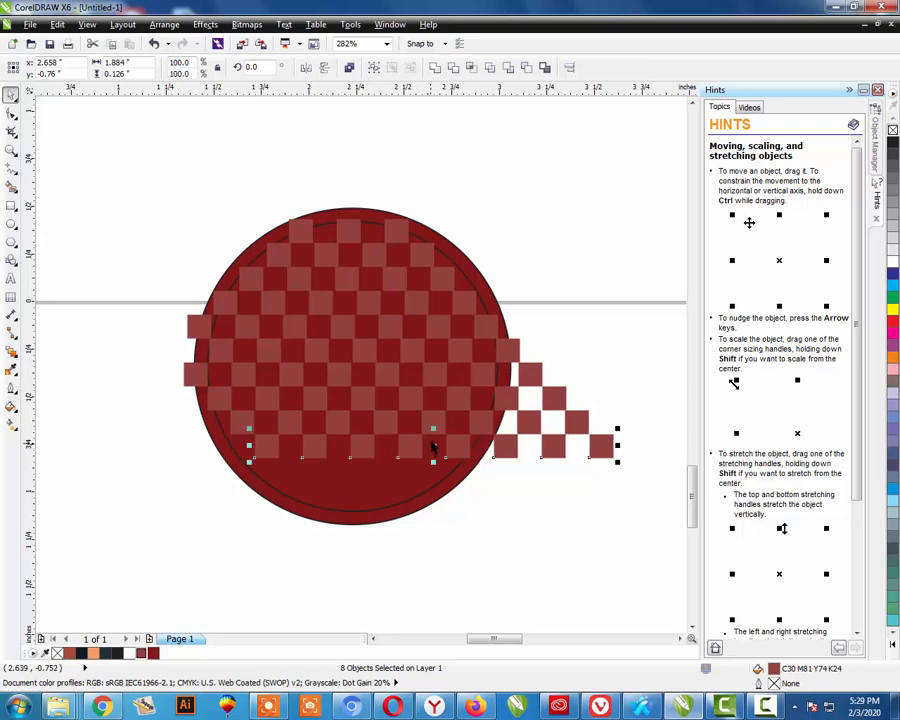
- Add a ninth evenly spaced square at the left end of the lowest row, deleting the adjoining helper copy
left_click(268, 452)
left_click_drag(283, 445, 242, 441)
key("ctrl+r")
left_click(248, 453)
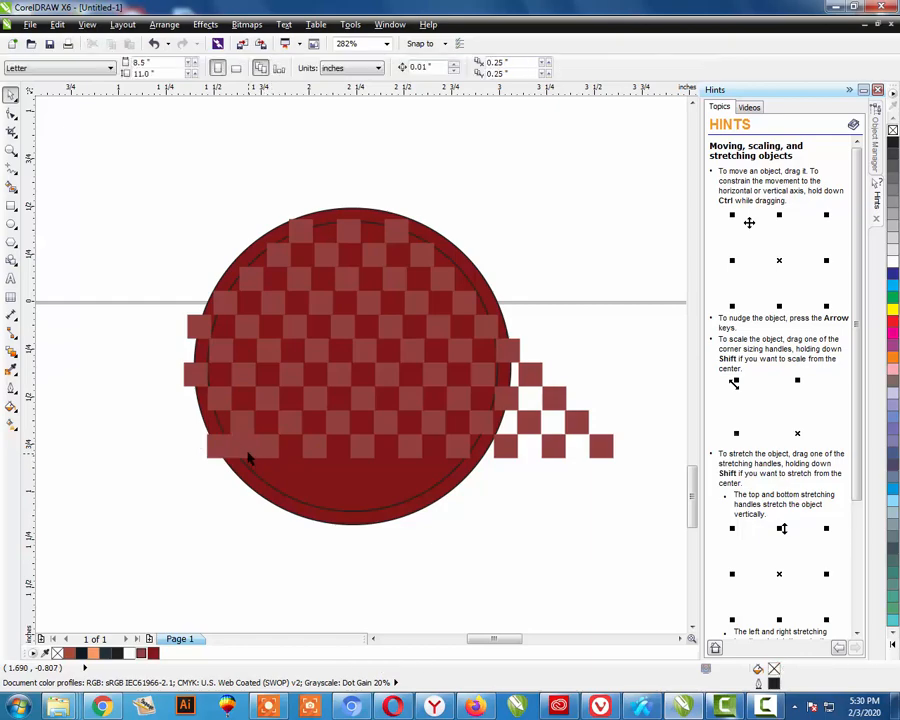
key("Delete")
left_click(576, 532)
- Copy the nine-square row downward twice, each copy offset one square to the right, as the eleventh and twelfth rows
left_click_drag(672, 512, 167, 428)
left_click_drag(409, 433, 434, 471)
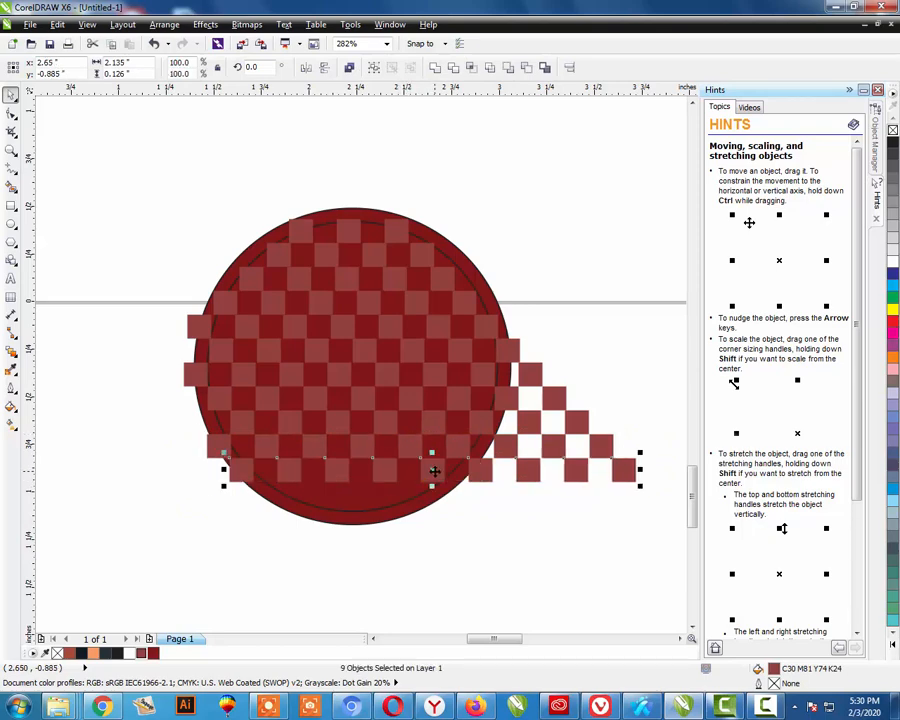
left_click(576, 528)
left_click_drag(660, 532, 201, 456)
left_click_drag(434, 452, 453, 497)
right_click(432, 486)
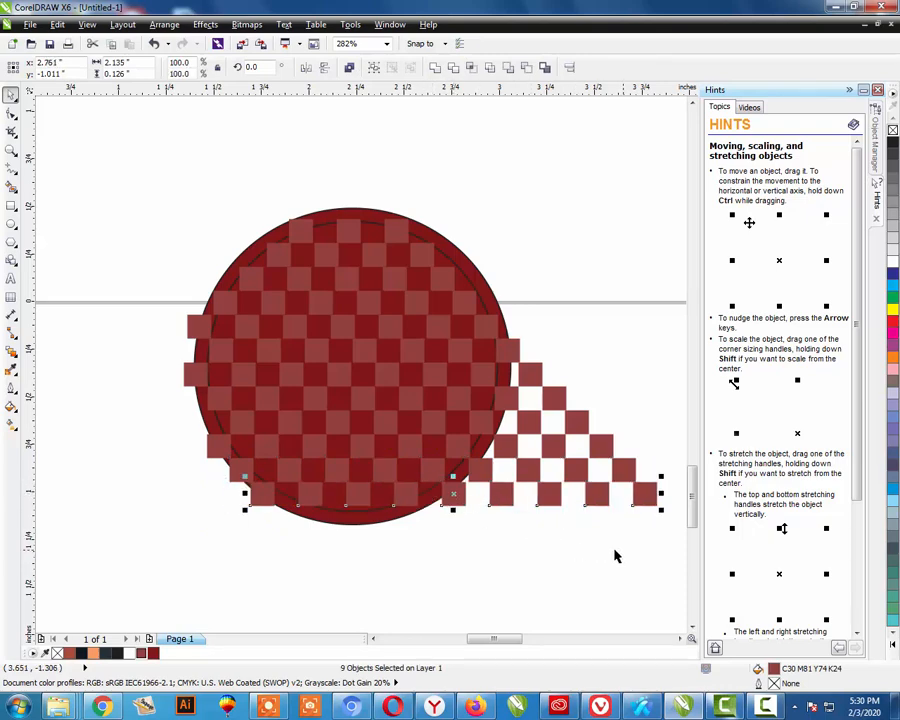
- Copy the six leftmost squares of the lowest row below, offset one square to the right, to cover the circle's bottom edge
left_click(528, 542)
left_click_drag(532, 538, 228, 483)
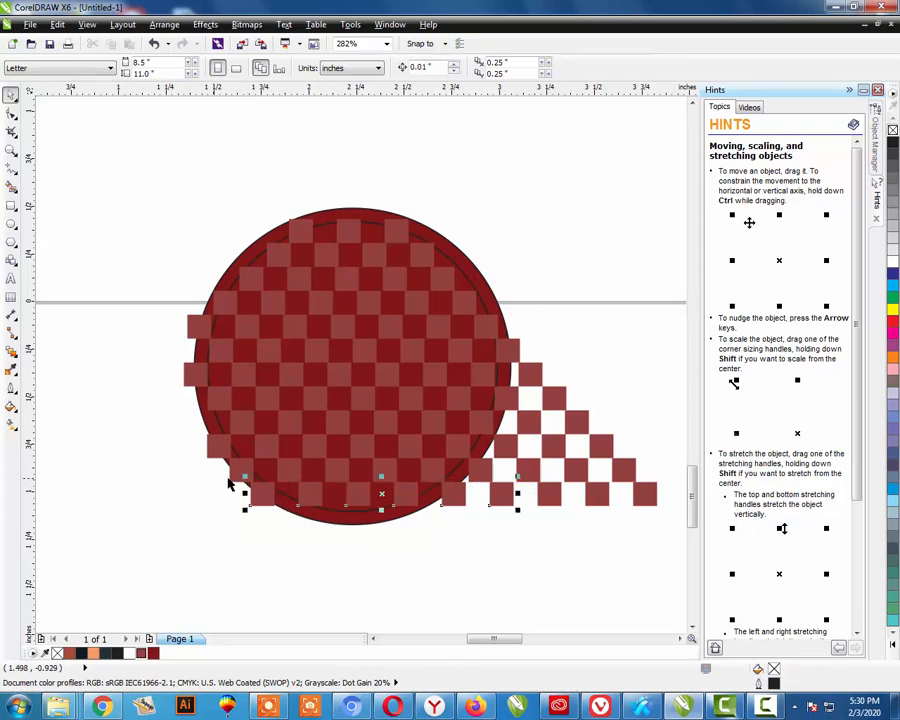
left_click_drag(381, 476, 404, 516)
left_click(672, 422)
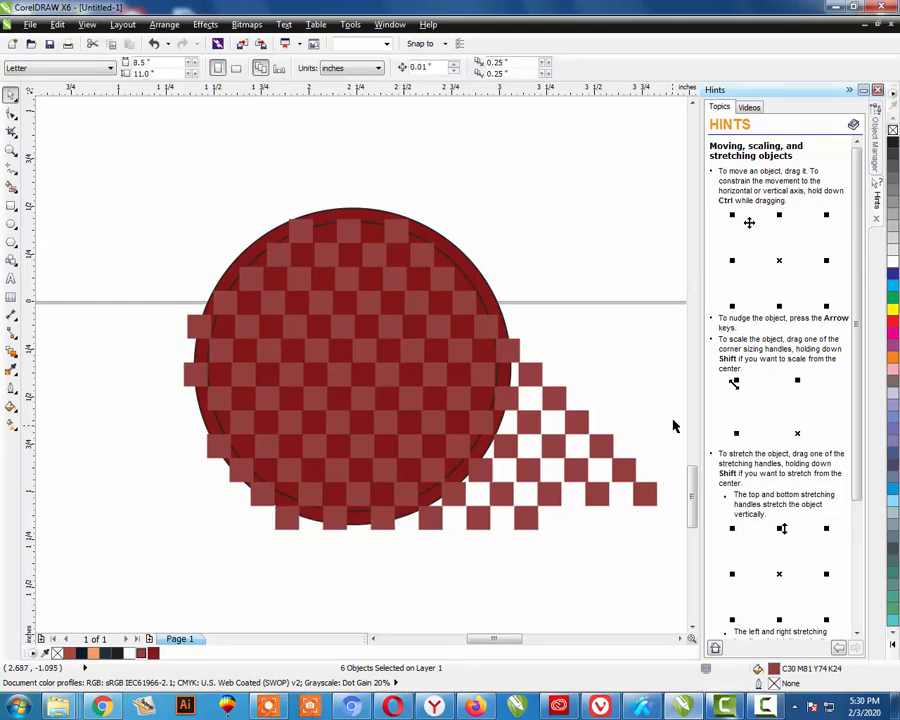
- Delete the groups of surplus checkerboard squares lying well outside the circle's lower-right side
left_click_drag(668, 396, 544, 528)
key("Delete")
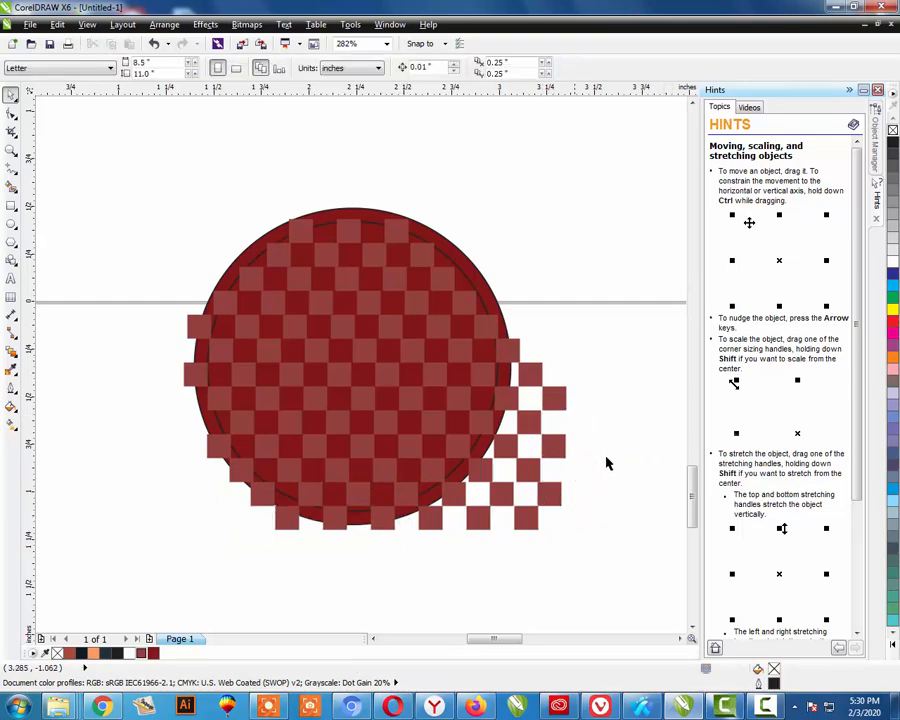
left_click_drag(604, 450, 500, 540)
key("Delete")
left_click_drag(563, 490, 454, 532)
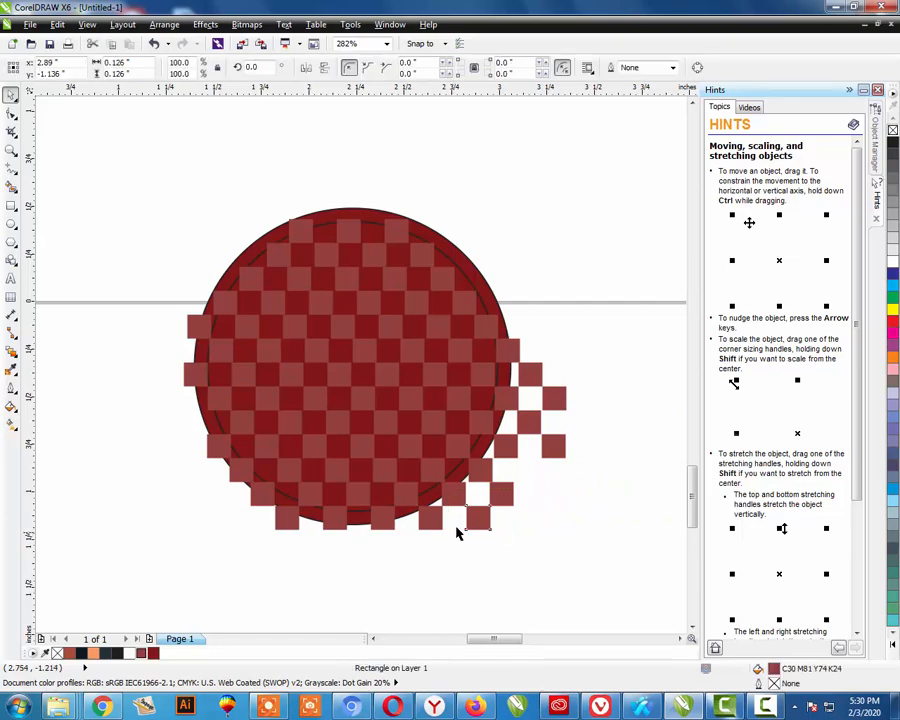
key("Delete")
- Delete the five remaining stray squares detached from the circle's right side
left_click(496, 500)
key("Delete")
left_click(557, 448)
key("Delete")
left_click(565, 400)
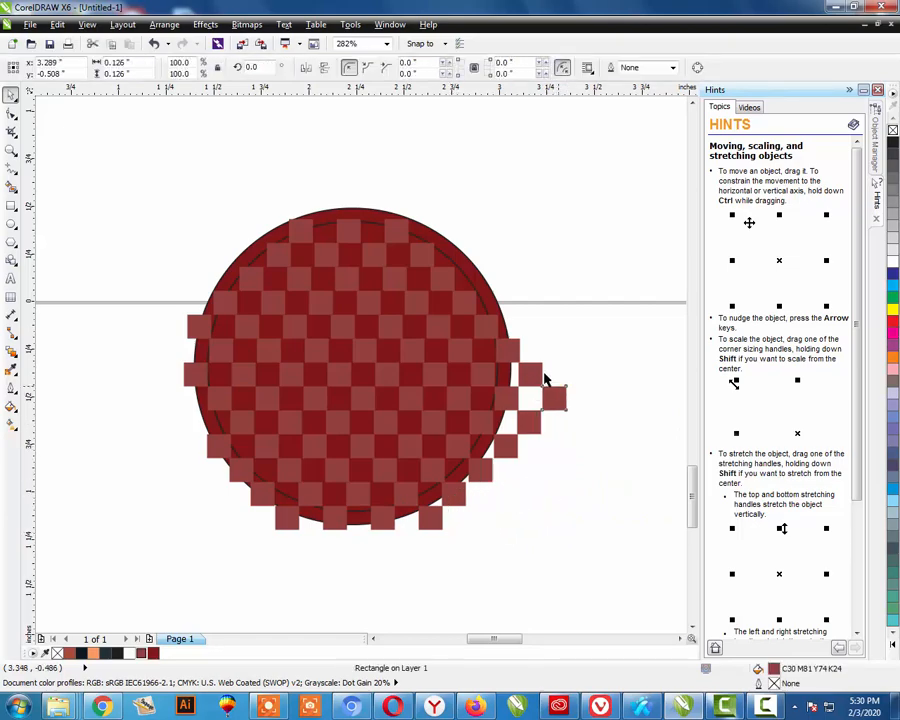
key("Delete")
left_click(540, 378)
key("Delete")
left_click(528, 422)
key("Delete")
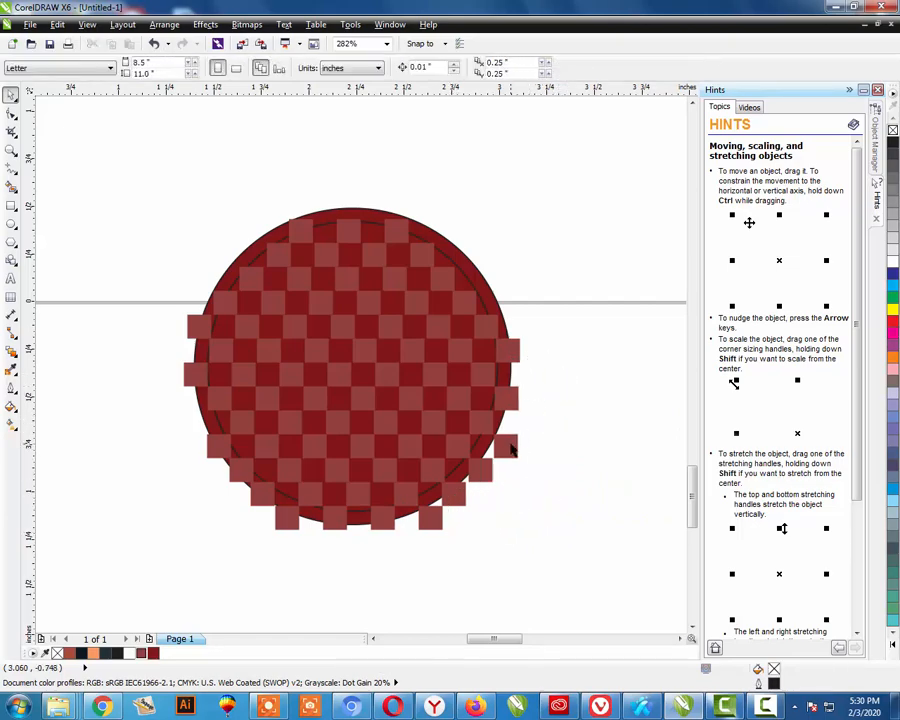
- Delete the four squares straddling the outer circle's lower-right edge
left_click(510, 450)
key("Delete")
left_click(486, 468)
key("Delete")
left_click(458, 488)
key("Delete")
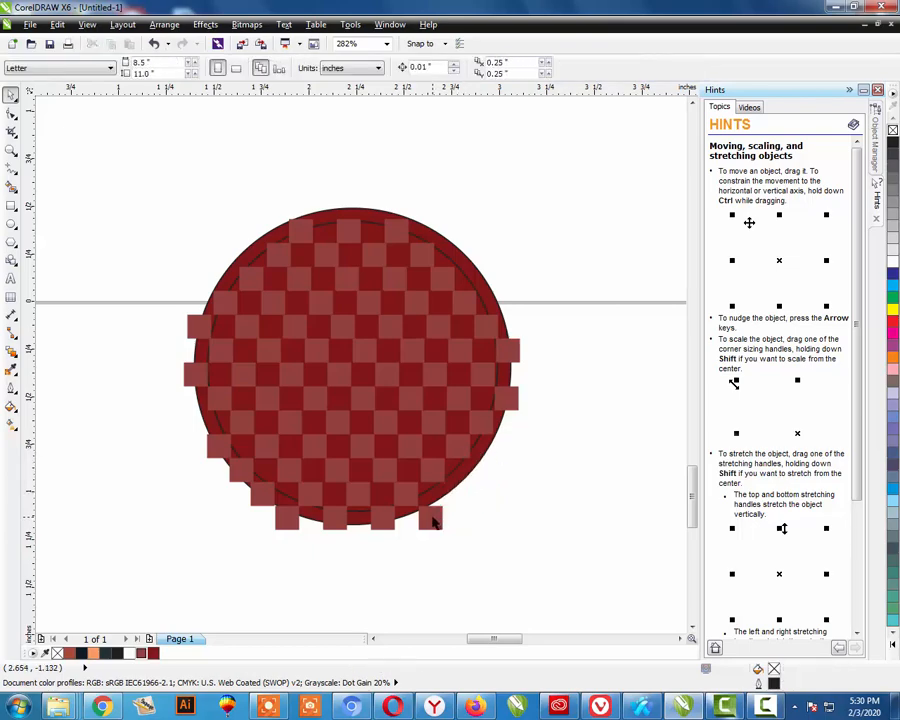
left_click(428, 518)
key("Delete")
- Delete the four squares straddling the outer circle's lower-left edge
left_click(286, 518)
key("Delete")
left_click(236, 470)
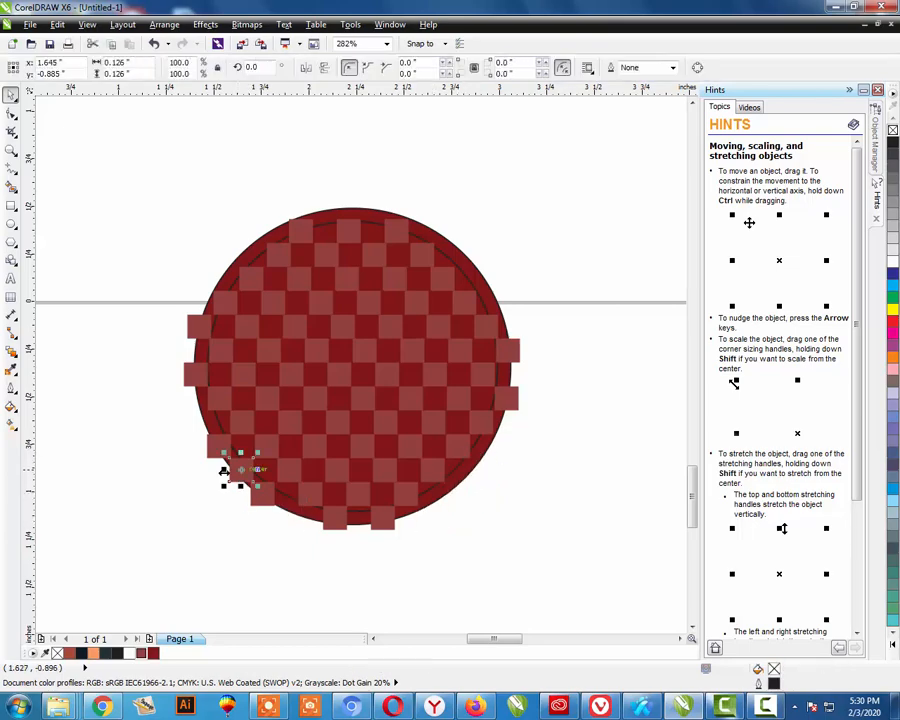
key("Delete")
left_click(214, 450)
key("Delete")
left_click(262, 496)
key("Delete")
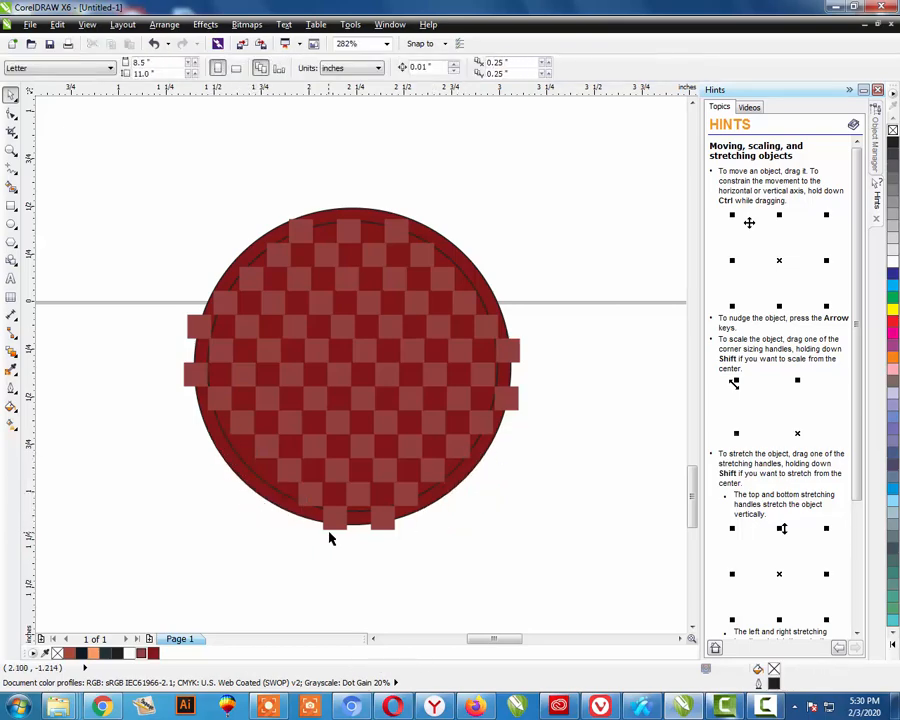
- Group all the remaining checkerboard squares, leaving both circles out of the group
left_click_drag(561, 168, 180, 556)
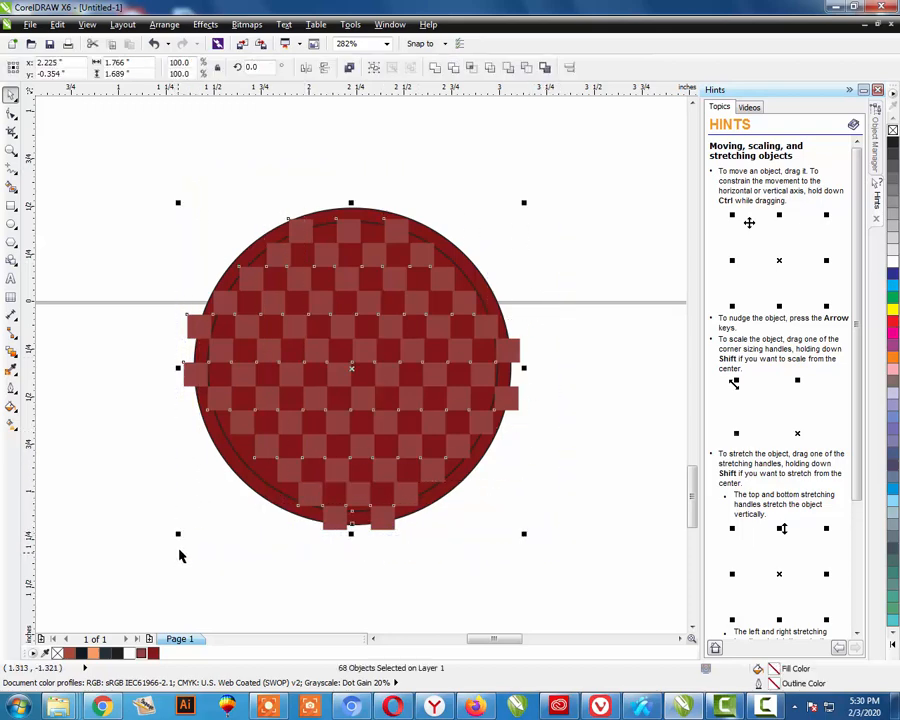
left_click(262, 468, "shift")
left_click(266, 472, "shift")
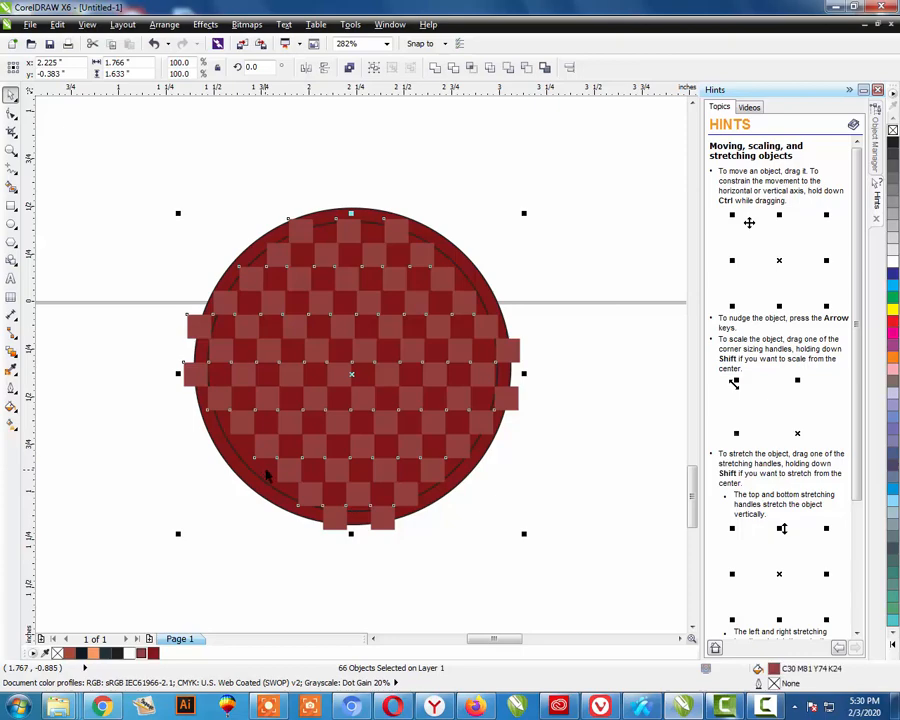
left_click_drag(350, 373, 496, 327)
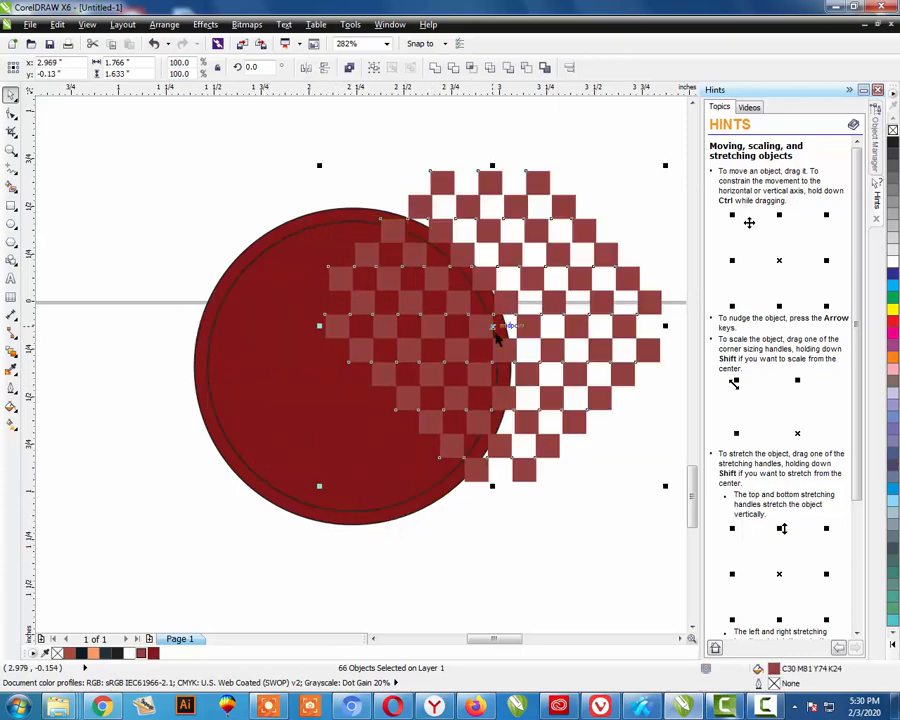
key("ctrl+z")
key("ctrl+g")
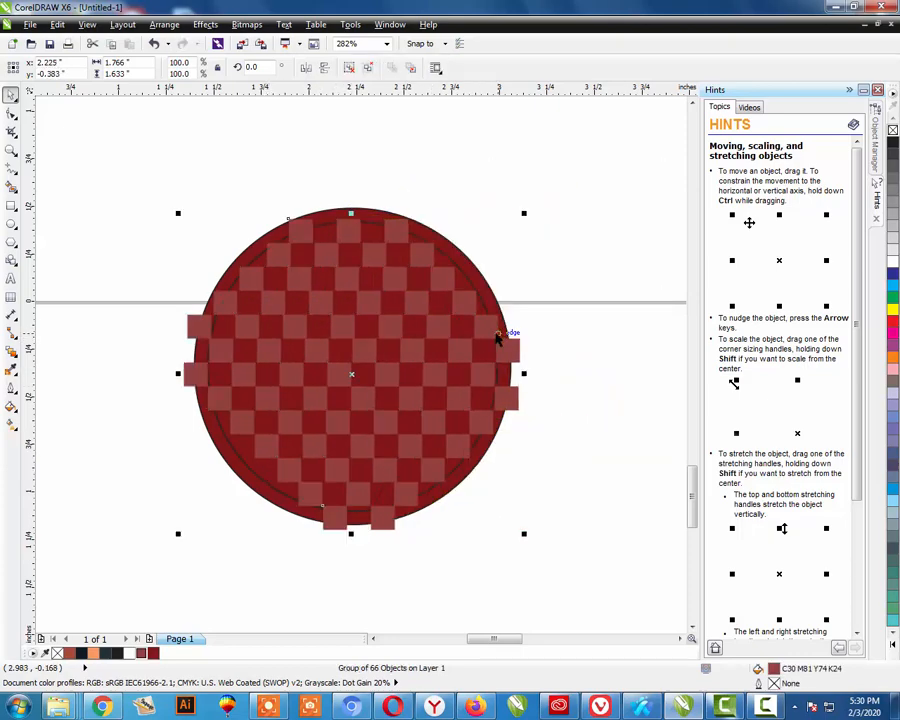
- PowerClip the grouped checkerboard squares inside the badge's inner circle
key("alt+c")
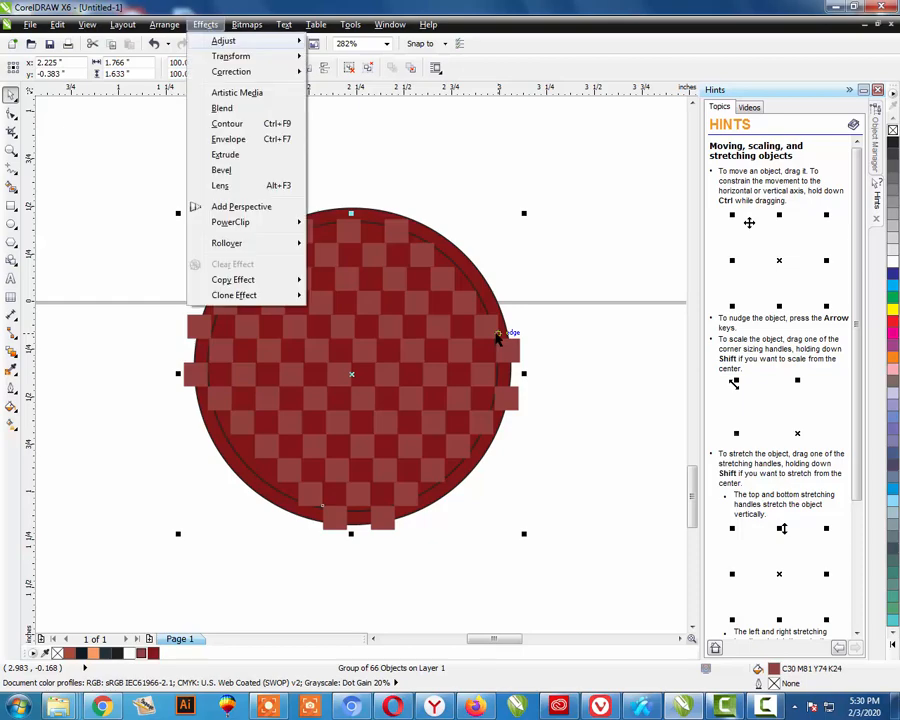
key("w")
key("Return")
left_click(436, 302)
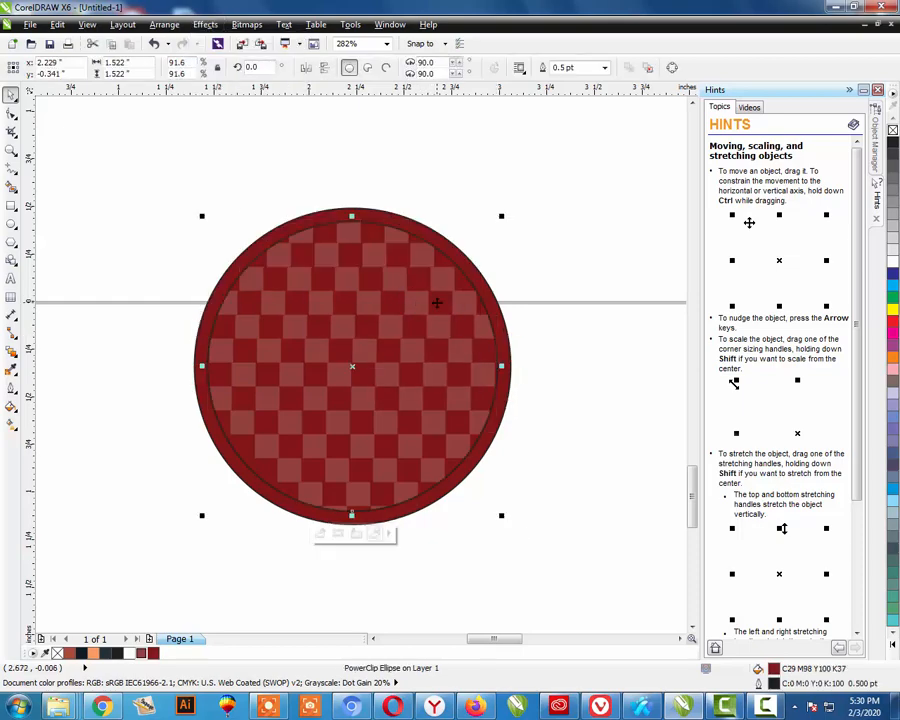
key("Escape")
- Draw a circle about 1.06 in across inside the badge and align its centre horizontally with the checkered circle
scroll(420, 258, "down", 2)
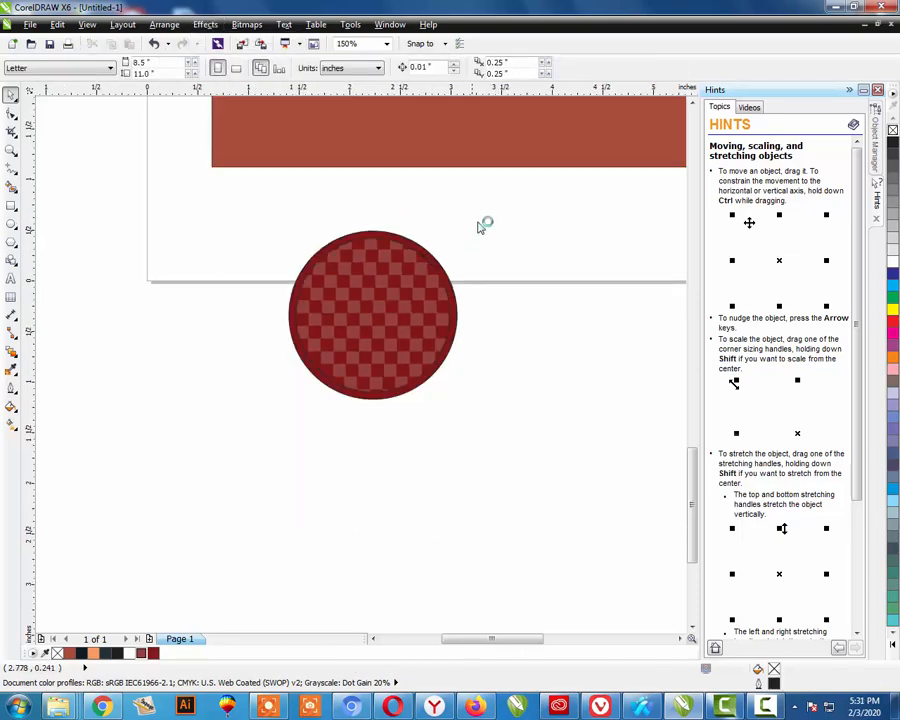
key("z")
left_click_drag(500, 201, 323, 381)
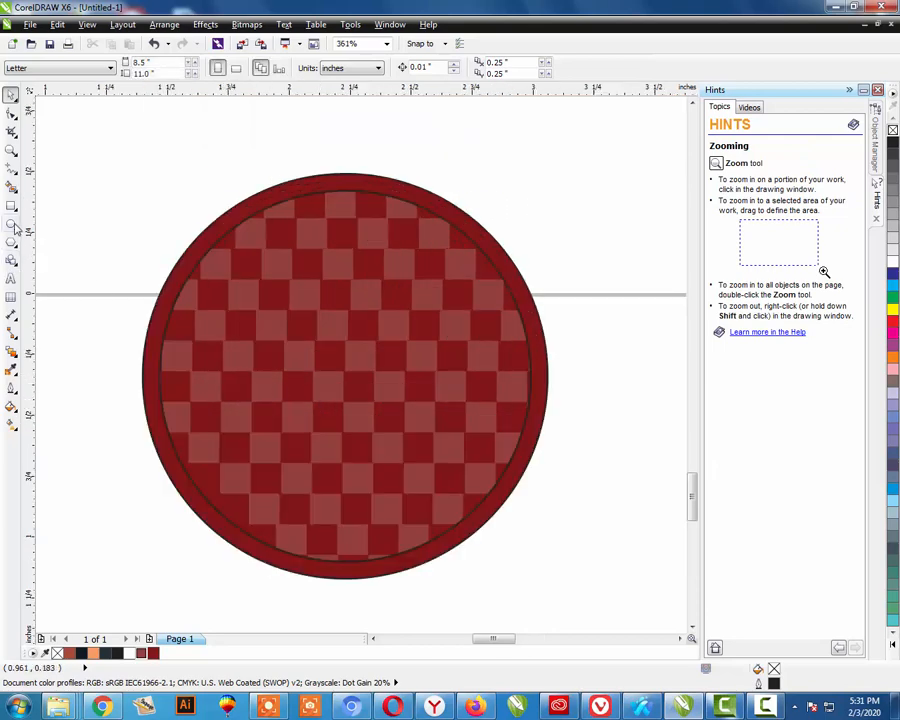
left_click(12, 225)
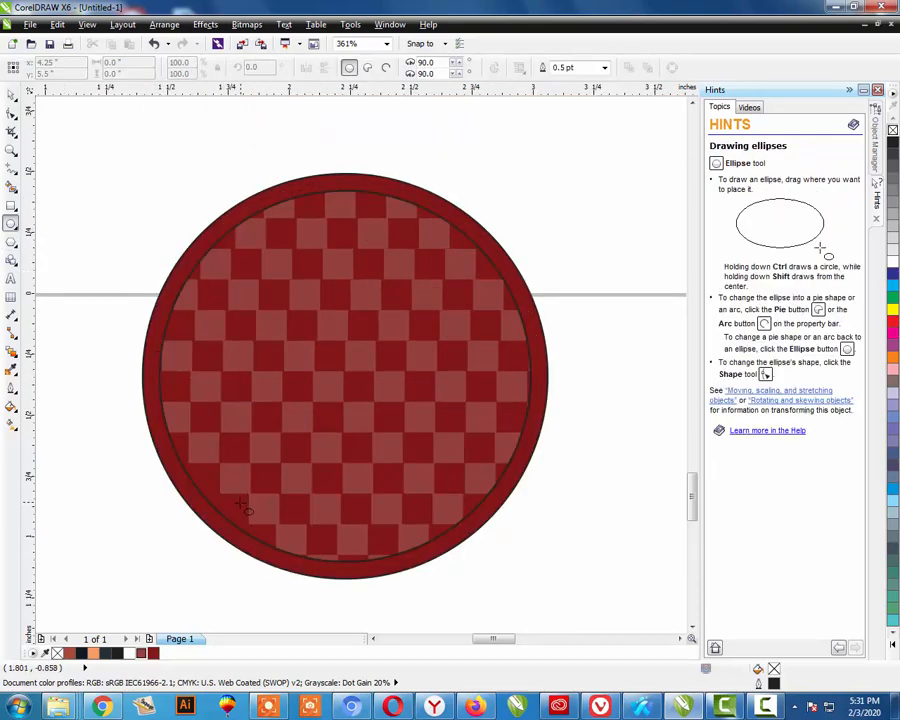
left_click_drag(242, 500, 500, 240)
key("space")
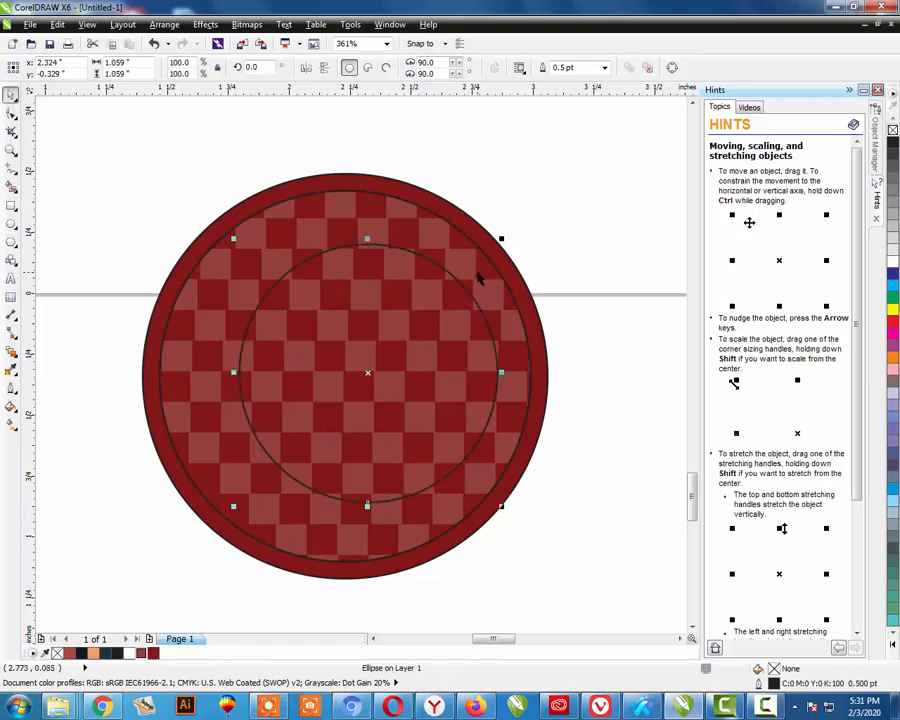
left_click(478, 272, "shift")
key("c")
key("Escape")
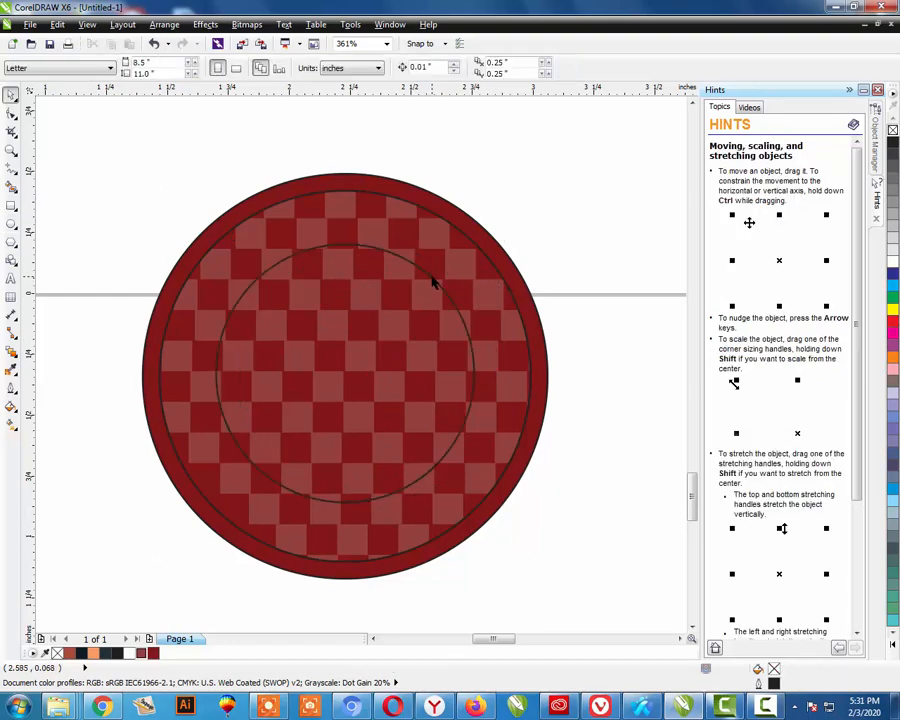
- Enlarge the new circle from its centre to about 1.26 in across and make its outline white
left_click(440, 287)
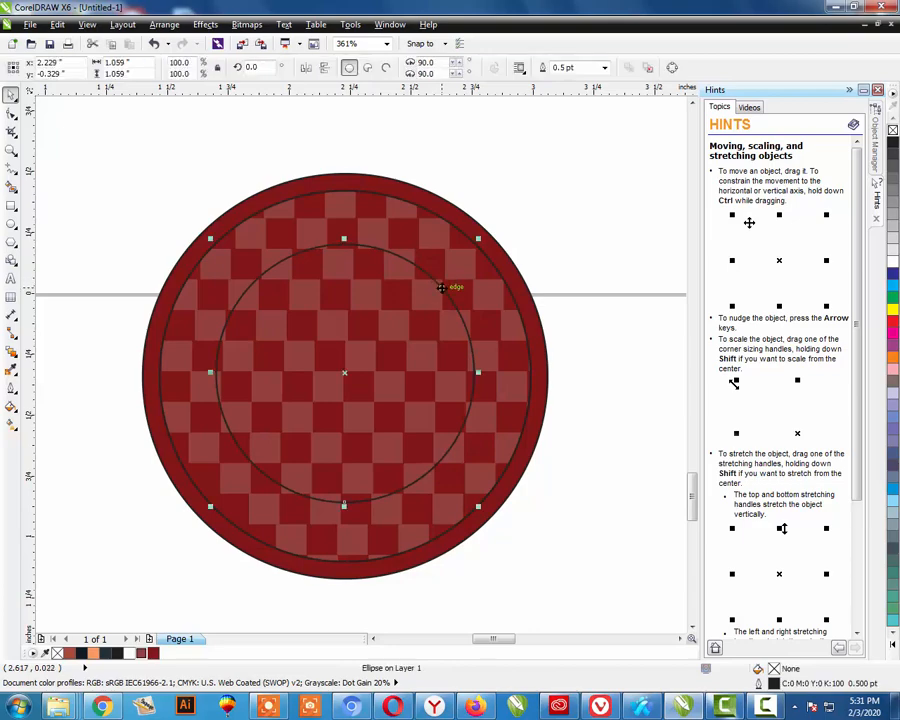
left_click_drag(478, 240, 502, 206)
right_click(891, 262)
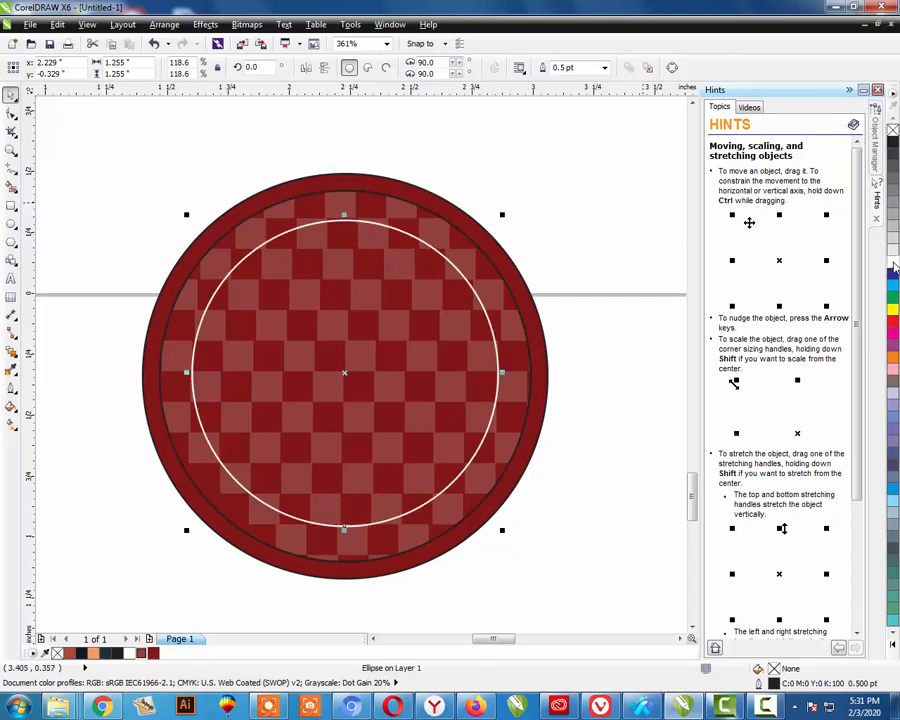
- Set the white circle's outline width to 1.5 pt with the Behind fill option enabled
key("F12")
left_click(371, 272)
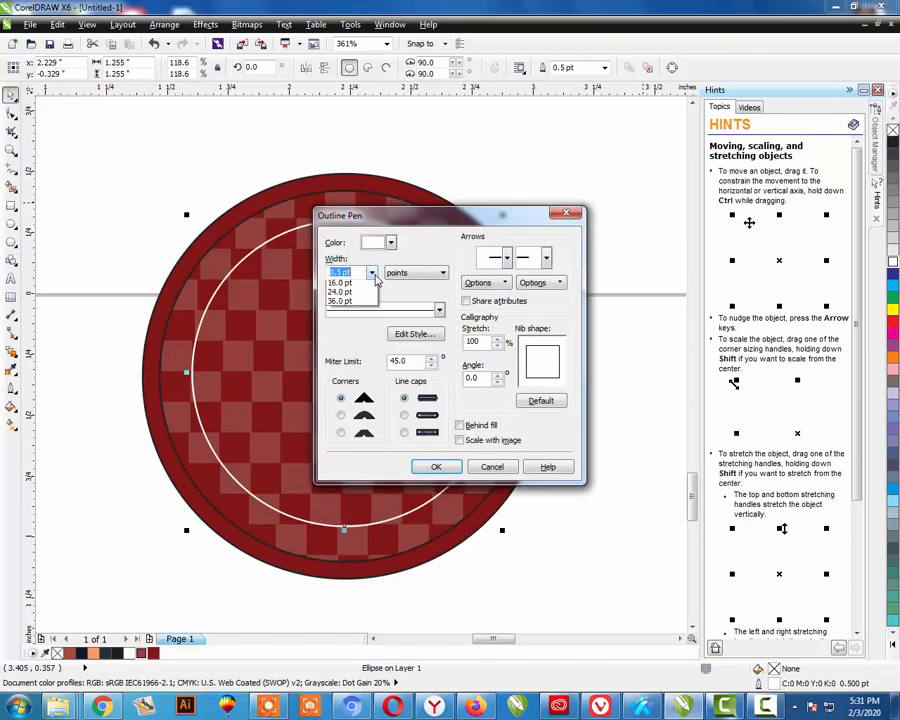
left_click(342, 338)
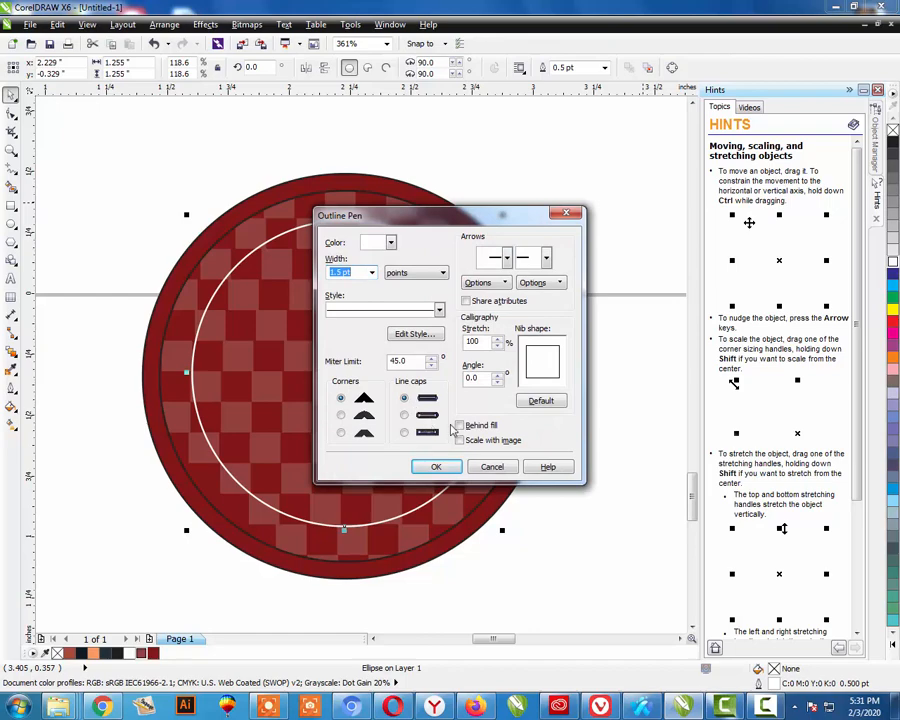
left_click(459, 425)
left_click(434, 466)
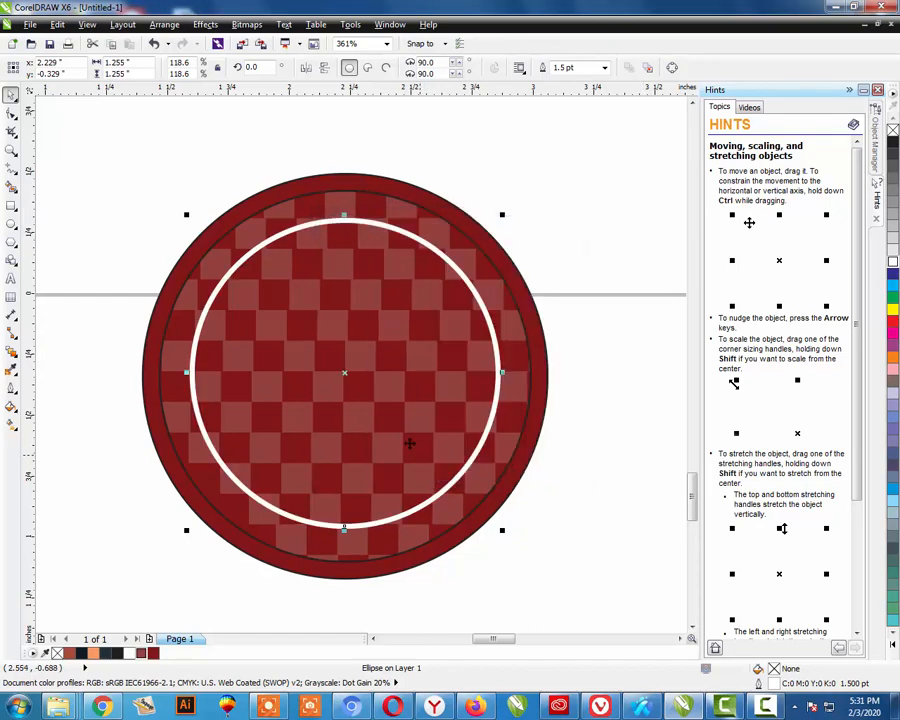
key("Escape")
- Remove the black outlines from the badge's outer ring and checkered circle, and group the whole badge
scroll(362, 375, "down", 3)
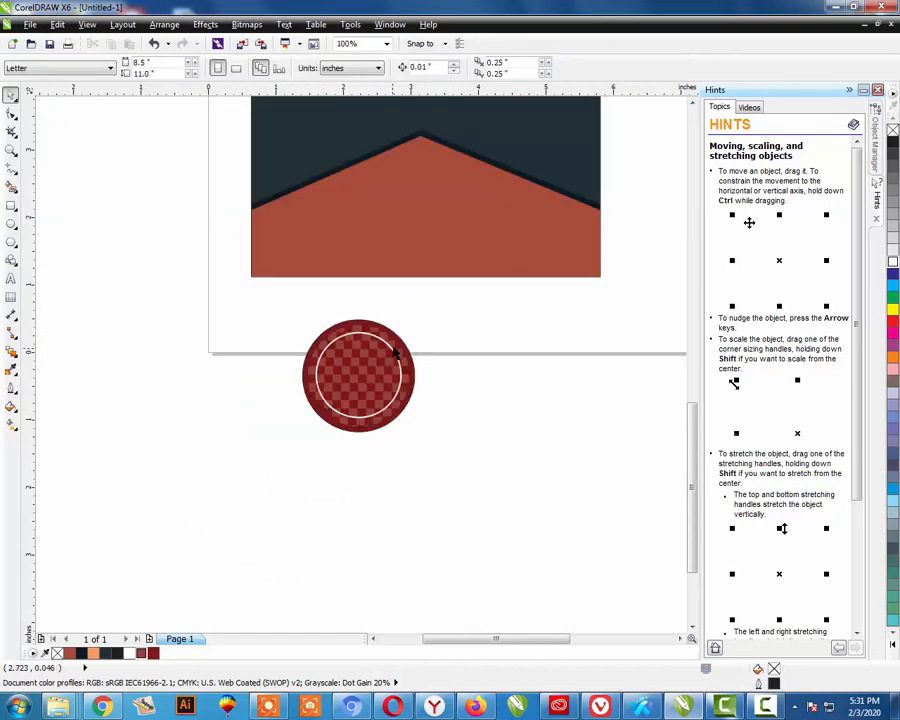
left_click(401, 345)
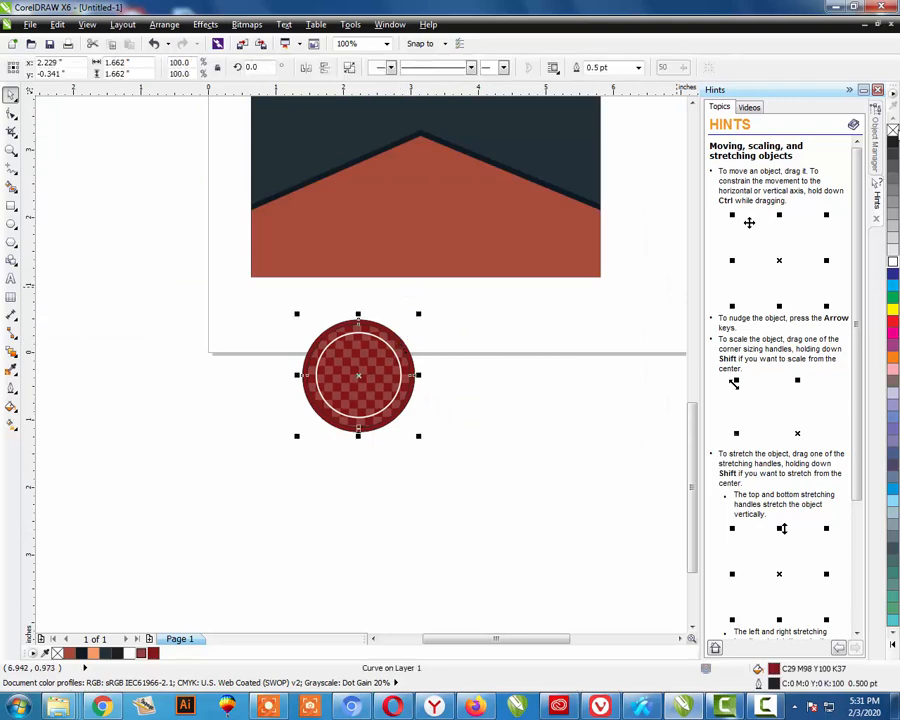
key("Escape")
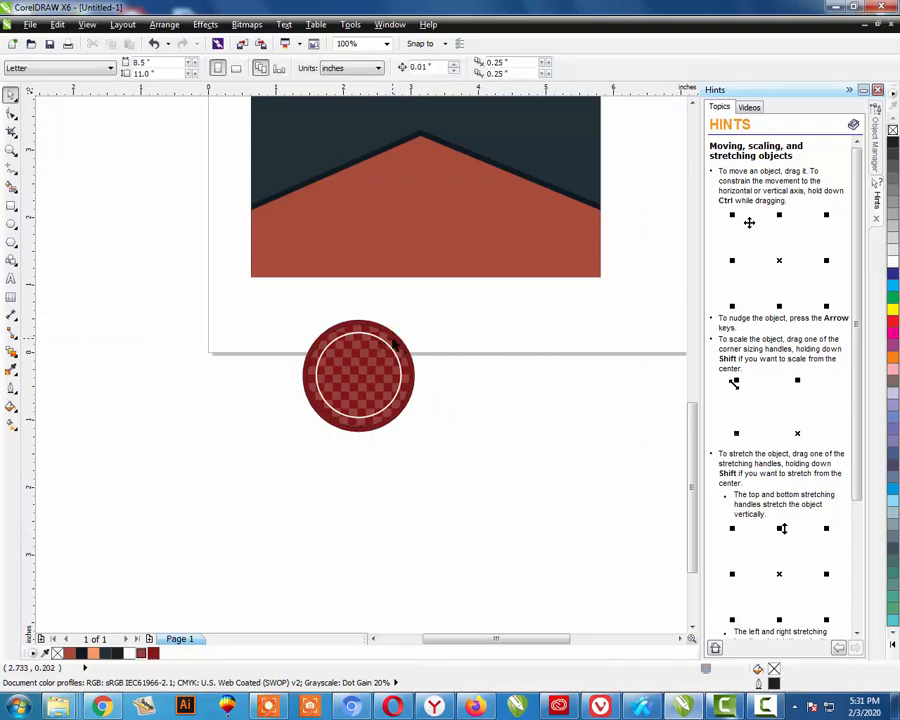
left_click(395, 340)
left_click_drag(446, 304, 268, 464)
key("ctrl+g")
- Centre the grouped badge horizontally and vertically on the banner's peaked red-brown base
scroll(270, 462, "down", 1)
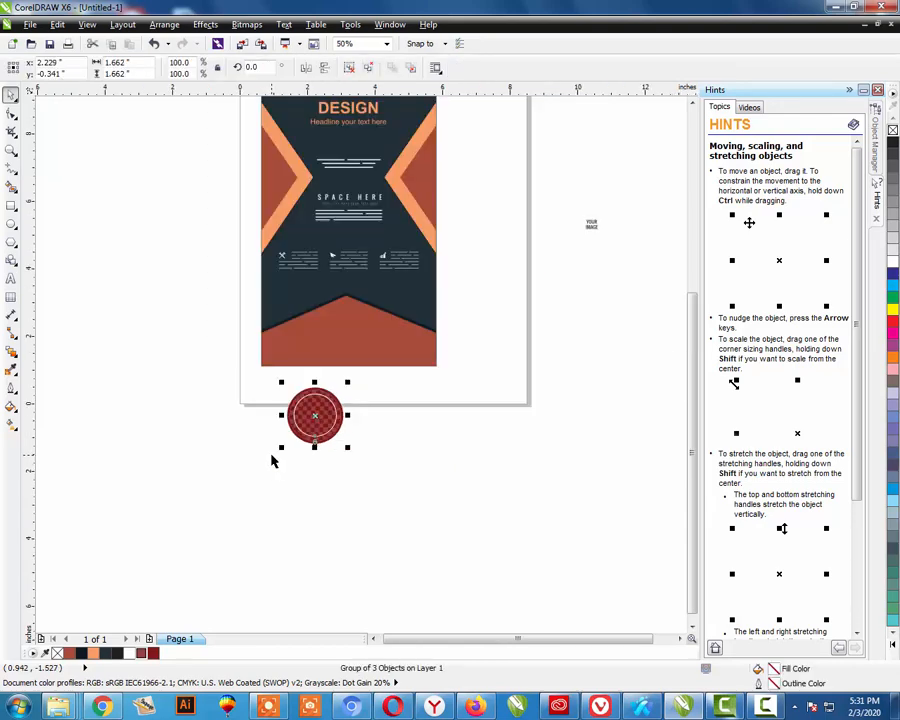
left_click(360, 346, "shift")
key("c")
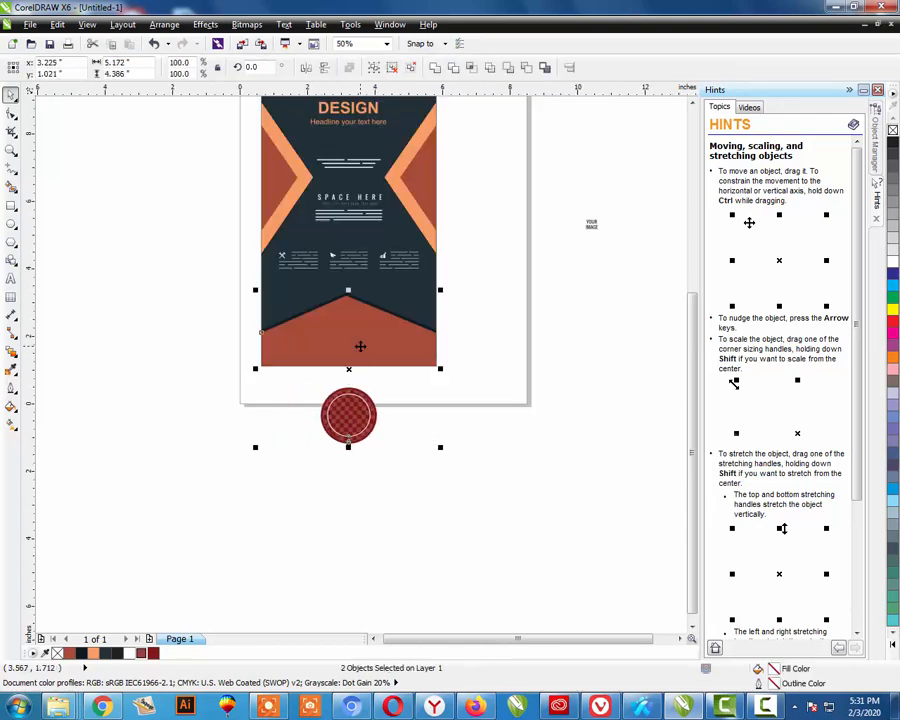
key("e")
key("Escape")
key("z")
left_click_drag(183, 271, 475, 413)
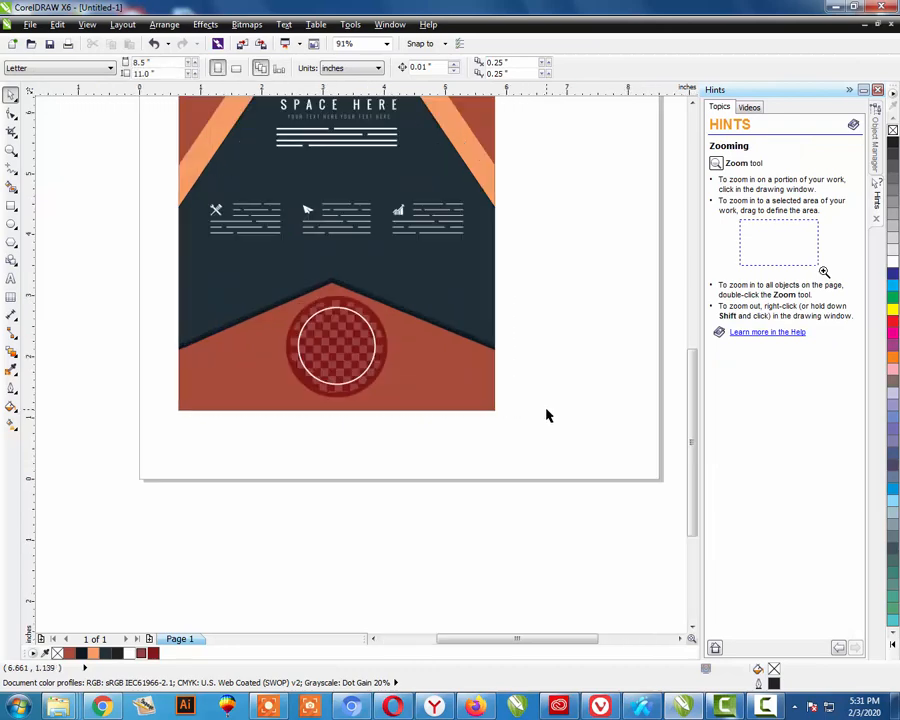
key("space")
left_click(340, 315)
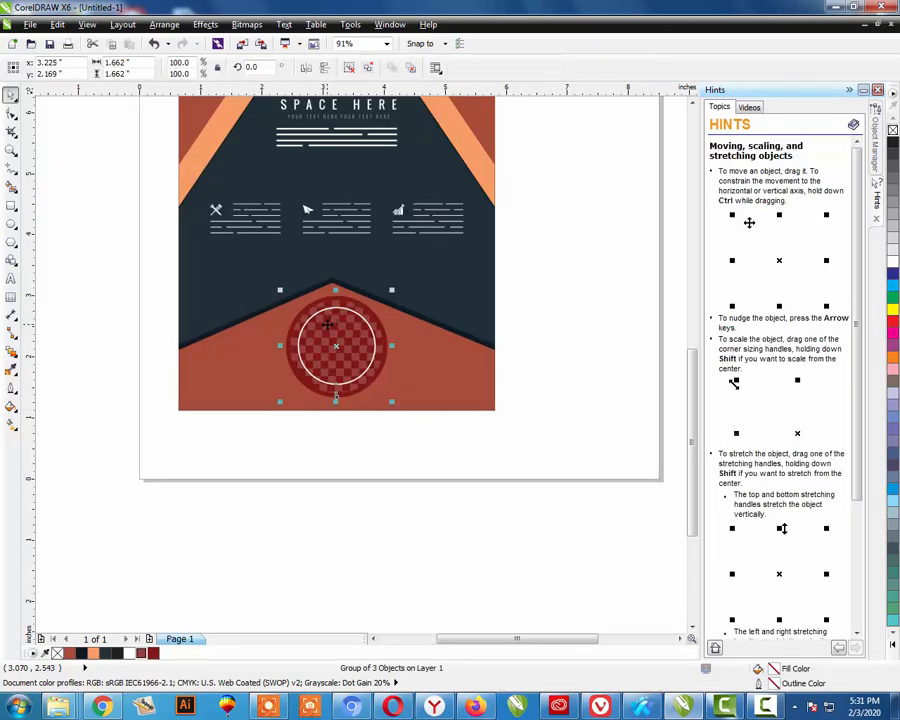
key("Escape")
- Group the "YOUR IMAGE" lettering and centre it on the badge, stacked in front of everything
scroll(322, 329, "down", 2)
left_click_drag(597, 216, 524, 276)
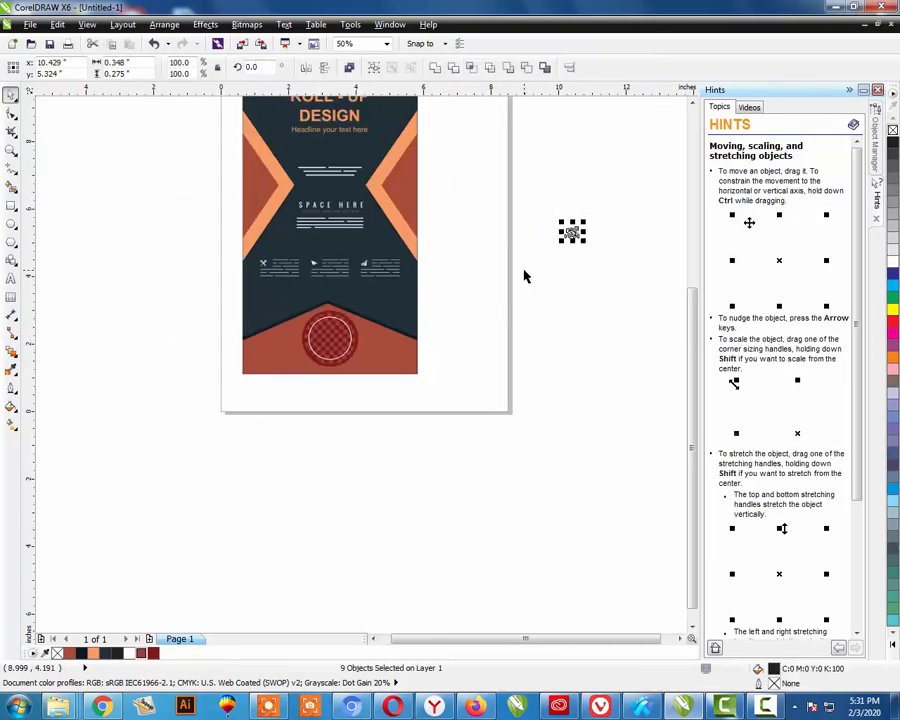
key("ctrl+g")
left_click(330, 339, "shift")
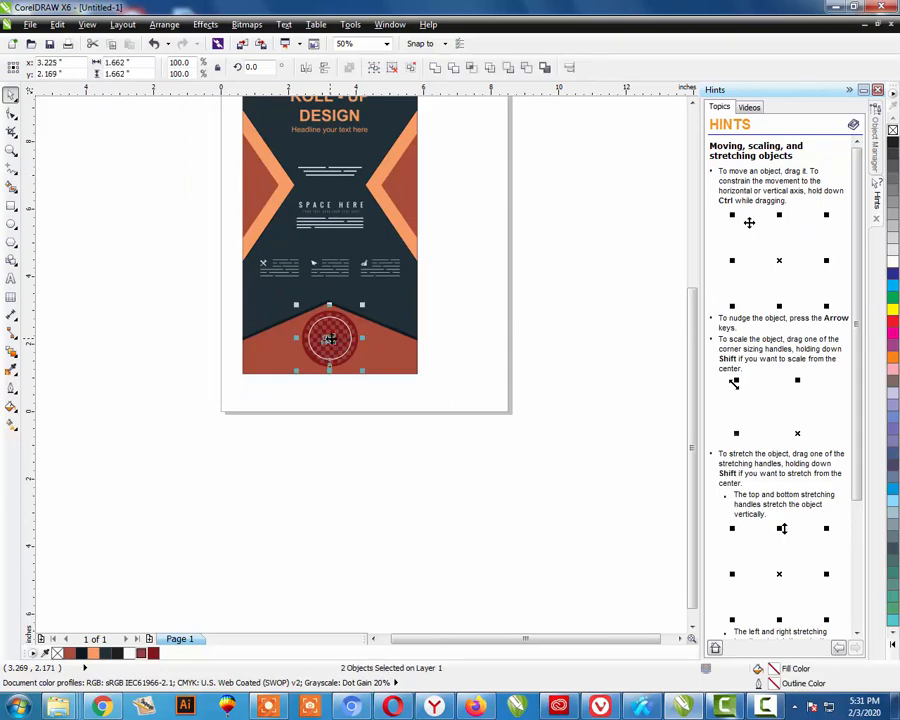
key("z")
left_click_drag(436, 266, 236, 424)
key("space")
left_click_drag(454, 497, 218, 312)
key("shift+Page_Up")
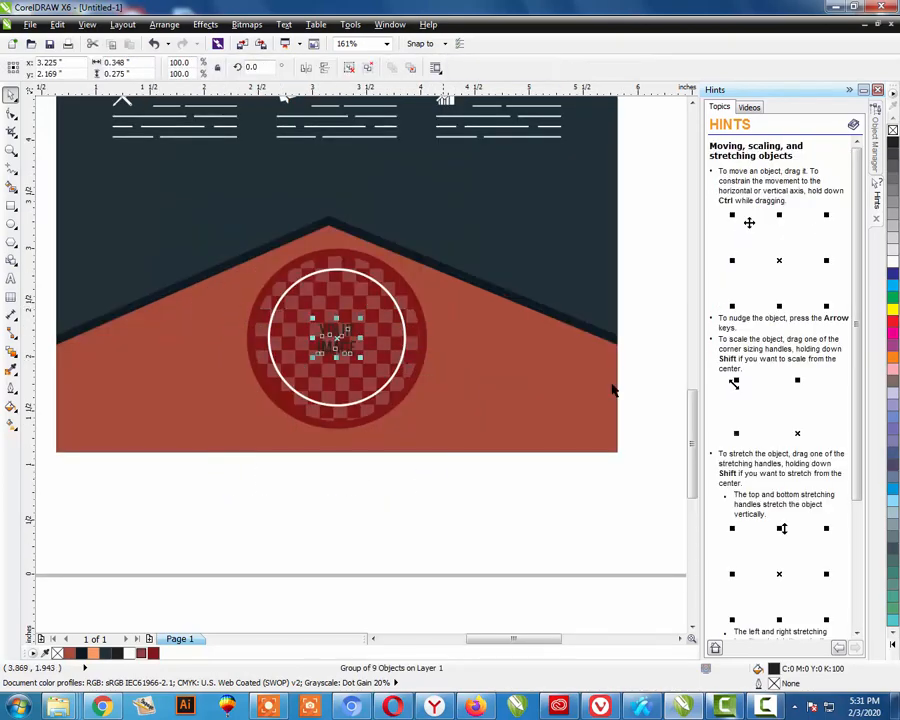
- Fill the "YOUR IMAGE" group with white and enlarge it from its centre to about 0.68 × 0.54 in
left_click(893, 261)
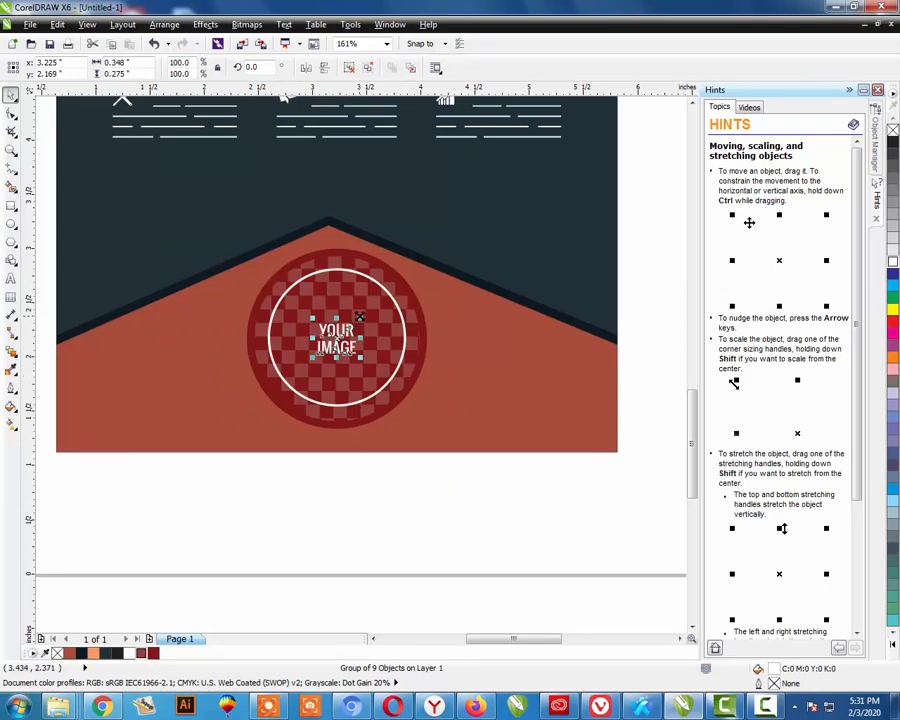
left_click_drag(359, 317, 378, 318)
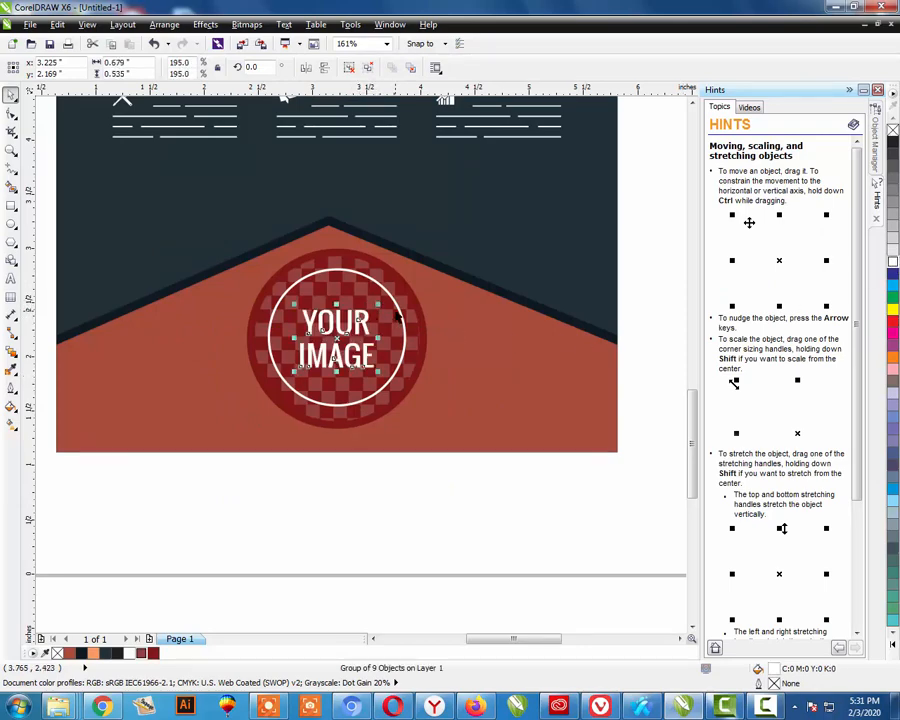
- Group the round checkerboard badge together with its "YOUR IMAGE" lettering
left_click(397, 316, "shift")
key("Escape")
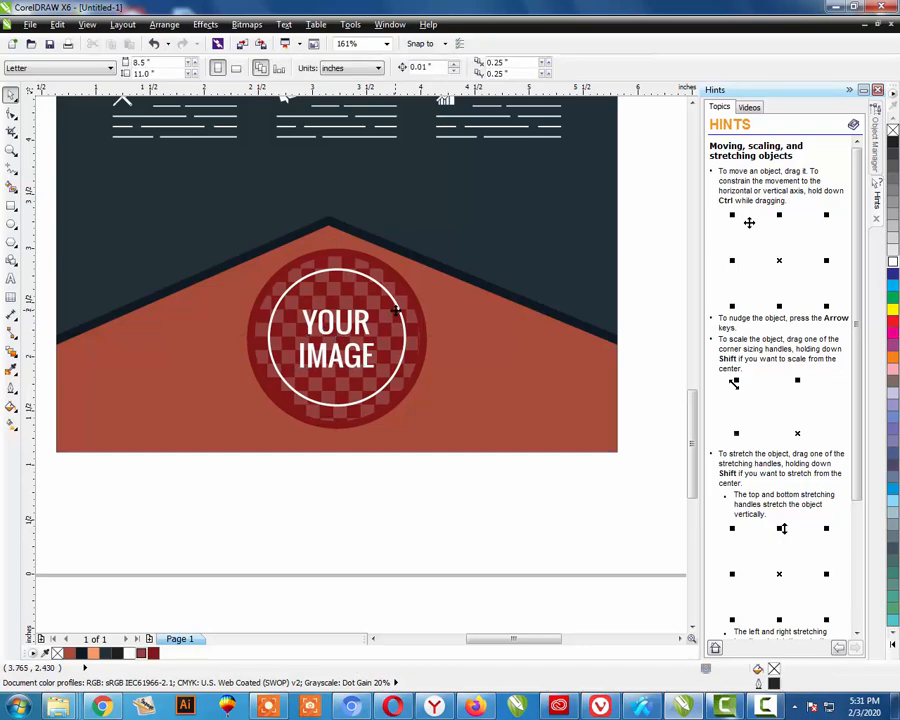
scroll(396, 310, "down", 2)
left_click_drag(440, 420, 313, 283)
key("ctrl+g")
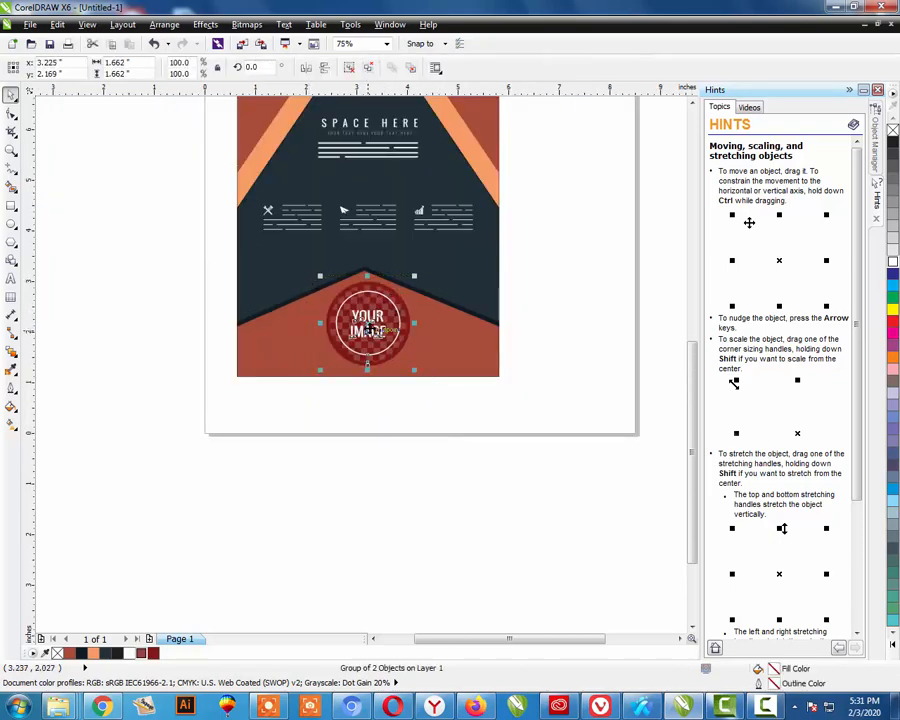
- Place a reduced copy of the badge, about 0.92 in across, slightly lower on the red-brown base, against the large badge's left side
left_click_drag(389, 292, 351, 296)
right_click(332, 292)
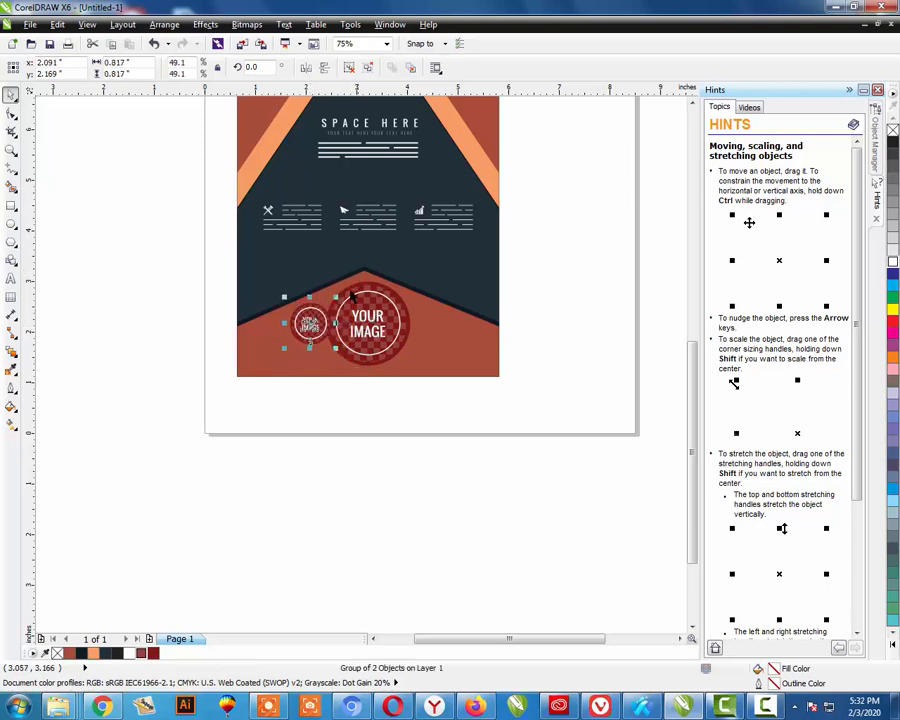
mouse_move(312, 326)
left_mouse_down()
mouse_move(304, 334)
mouse_move(315, 342)
left_mouse_up()
key("z")
left_click_drag(199, 257, 610, 424)
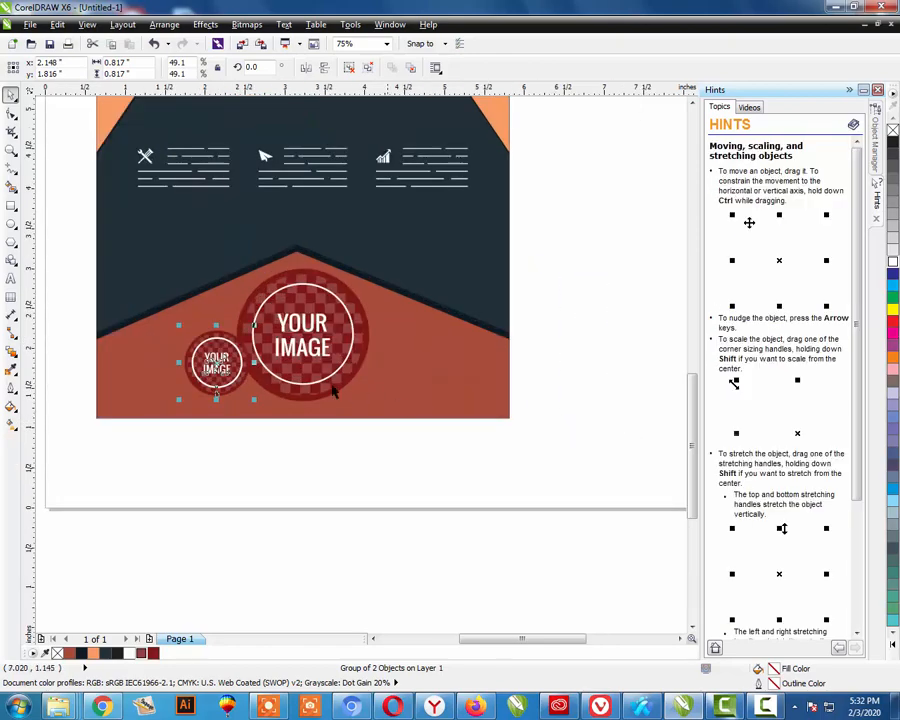
left_click_drag(255, 323, 260, 322)
- Duplicate the small badge to the right side of the large badge, level with the left one
left_click_drag(223, 365, 400, 366)
right_click(400, 366)
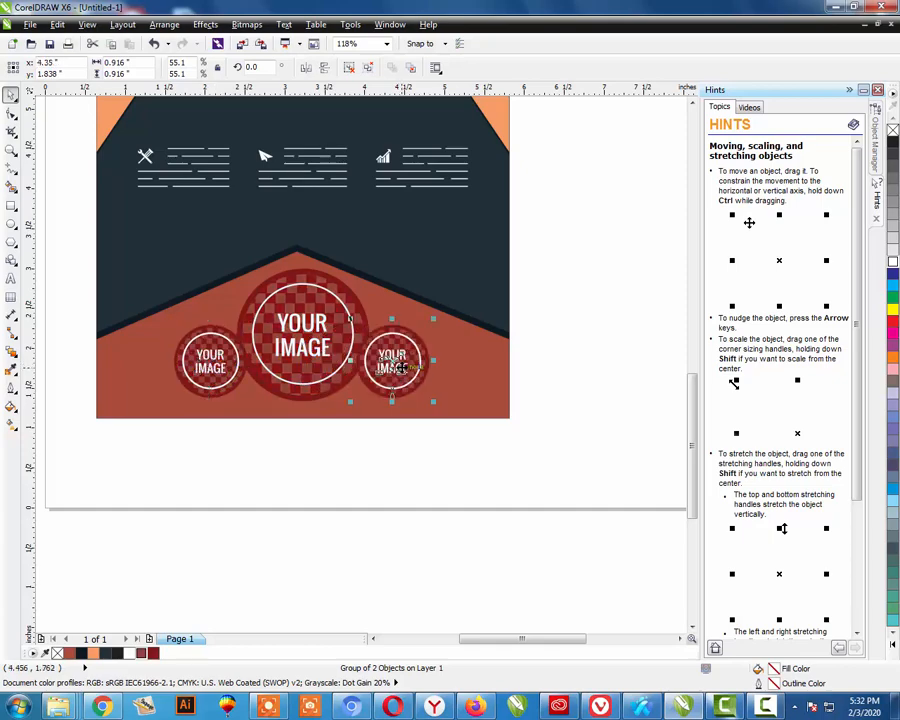
key("Escape")
- Select all the objects that make up the roll-up banner
scroll(408, 370, "down", 2)
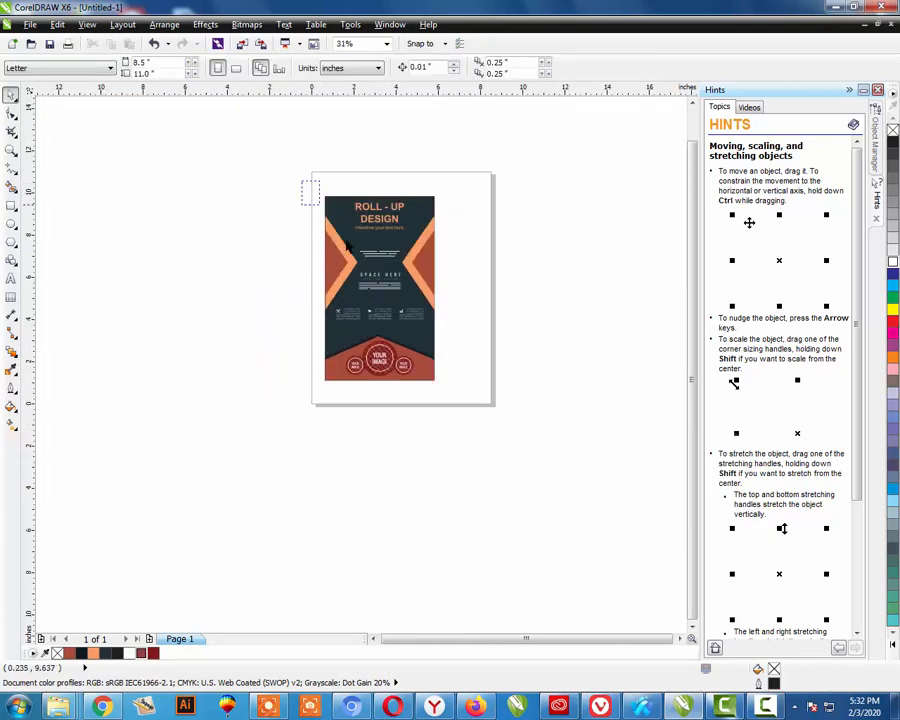
left_click_drag(348, 245, 460, 405)
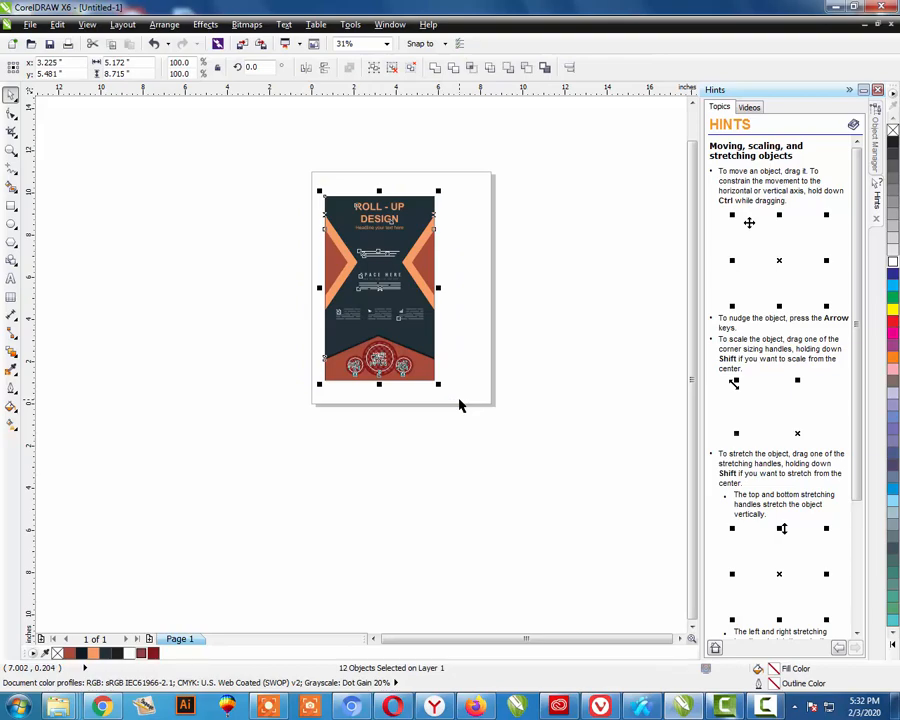